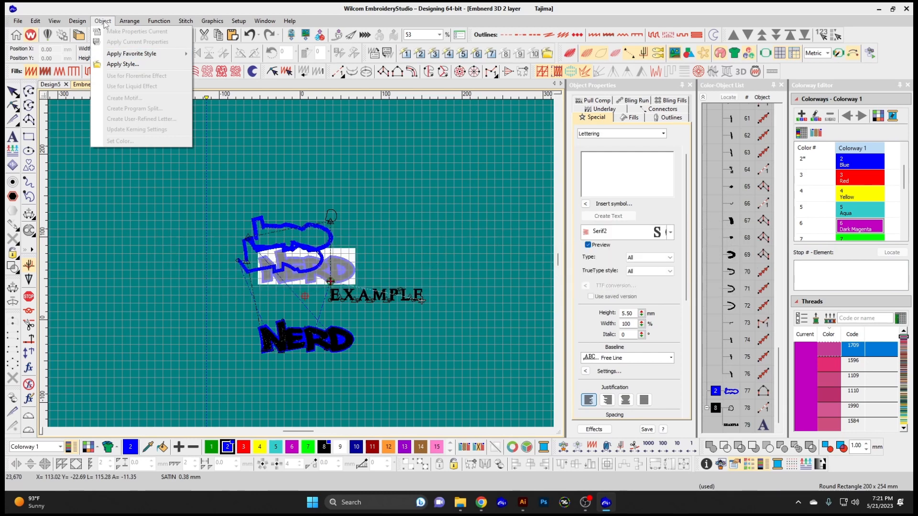
Move the smooth satin outline above the jagged-edged outline and make its properties current
click(344, 143)
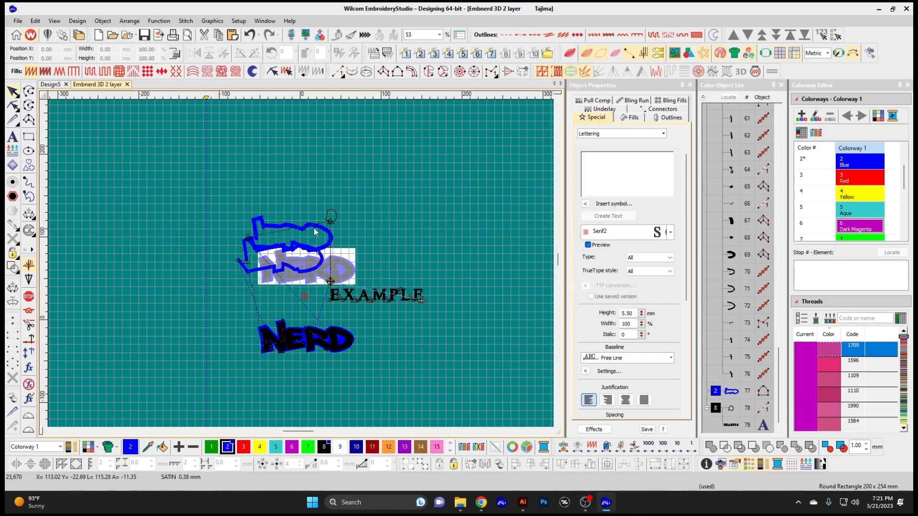
click(308, 269)
drag(308, 269, 308, 191)
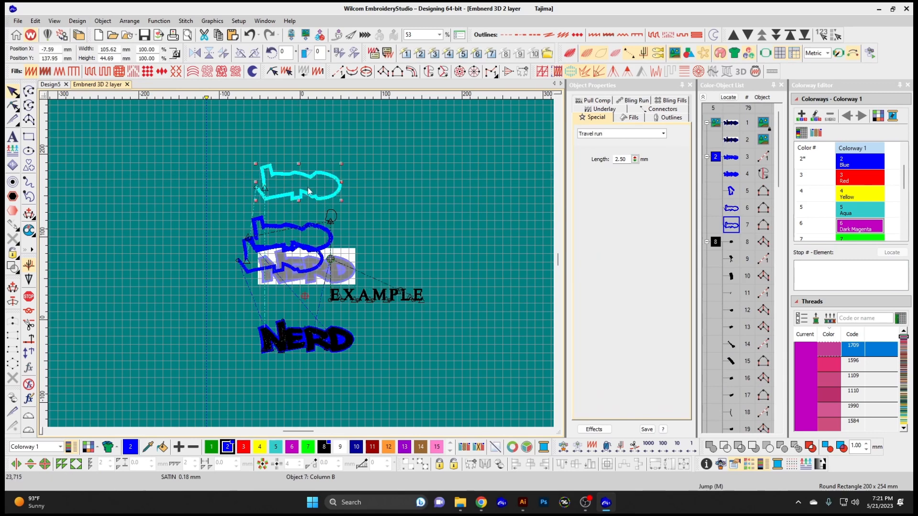
key(b)
drag(206, 147, 398, 262)
click(109, 22)
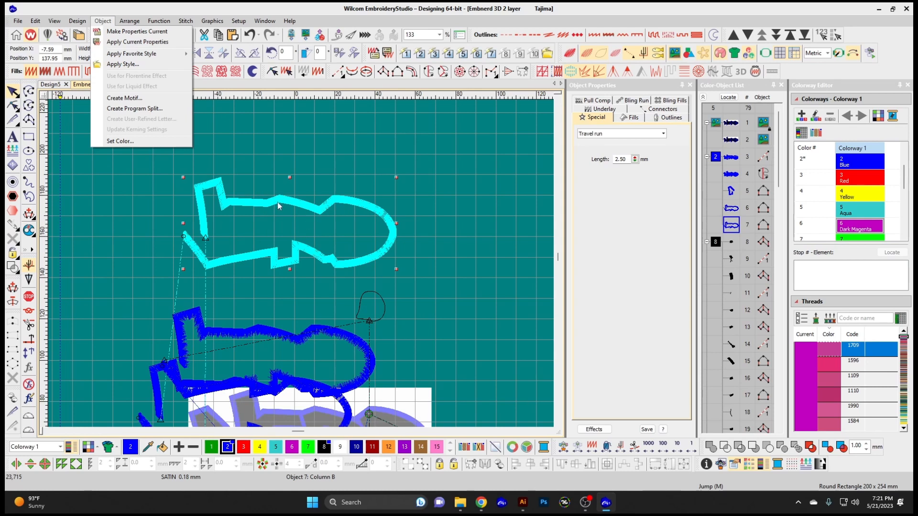
click(145, 35)
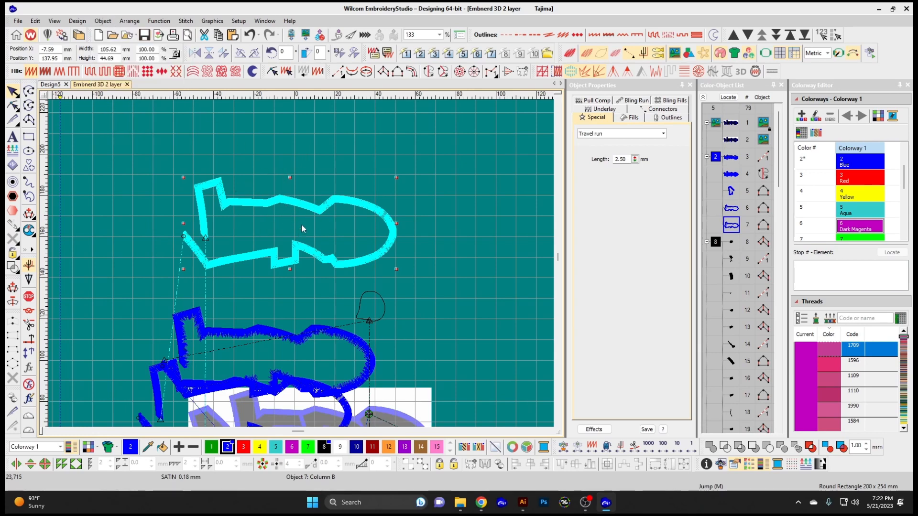
Move the jagged-edged outline up beside the smooth satin outline and apply the current properties to it
click(277, 337)
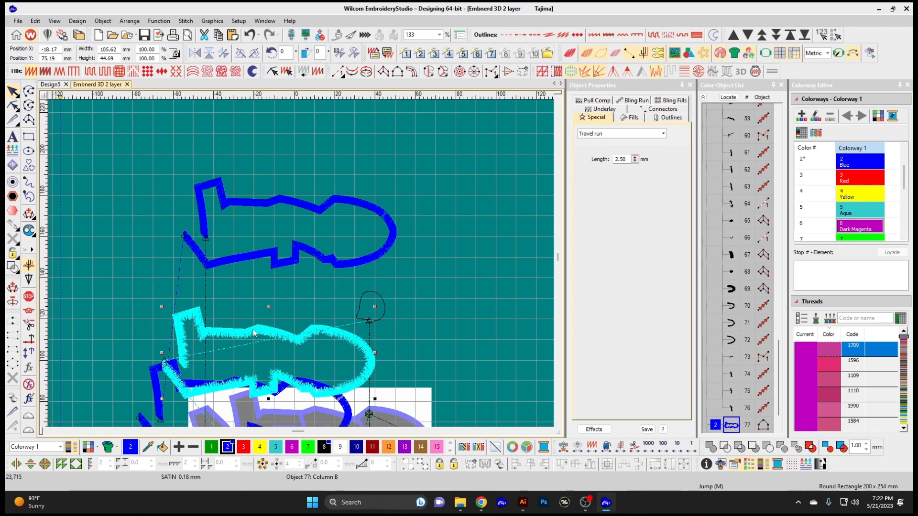
drag(430, 200, 436, 163)
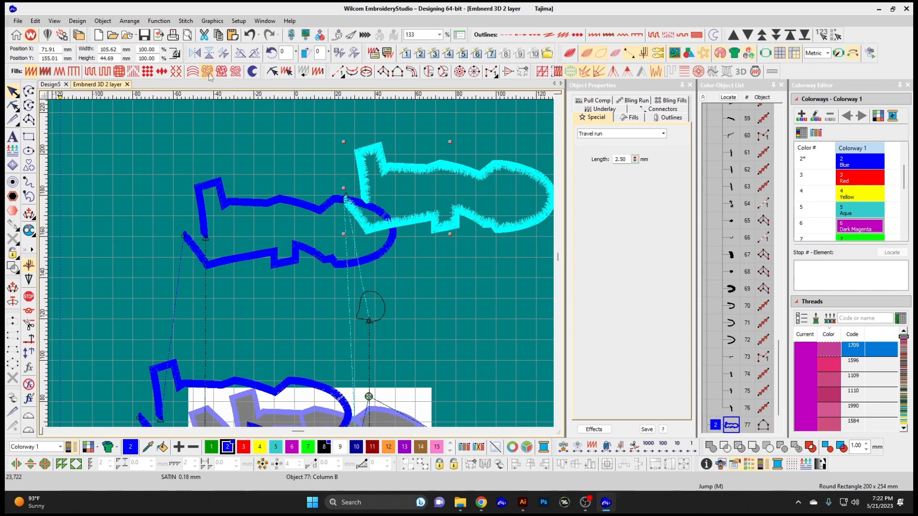
click(103, 21)
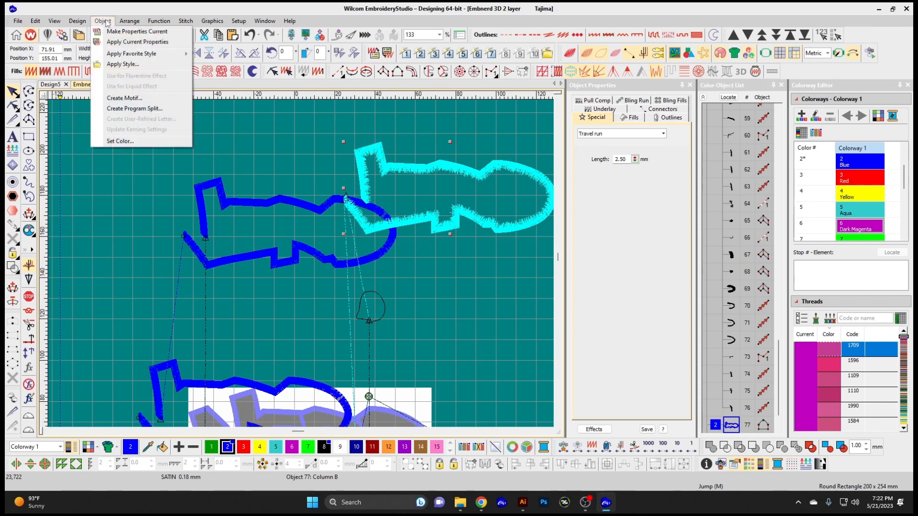
click(166, 42)
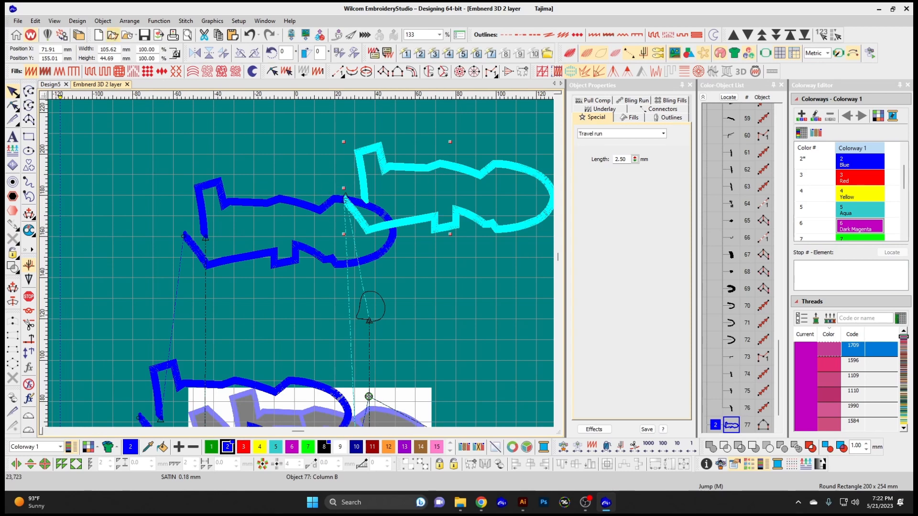
Look through the favorite styles and the preset list in the Apply Style dialog without applying any
click(101, 21)
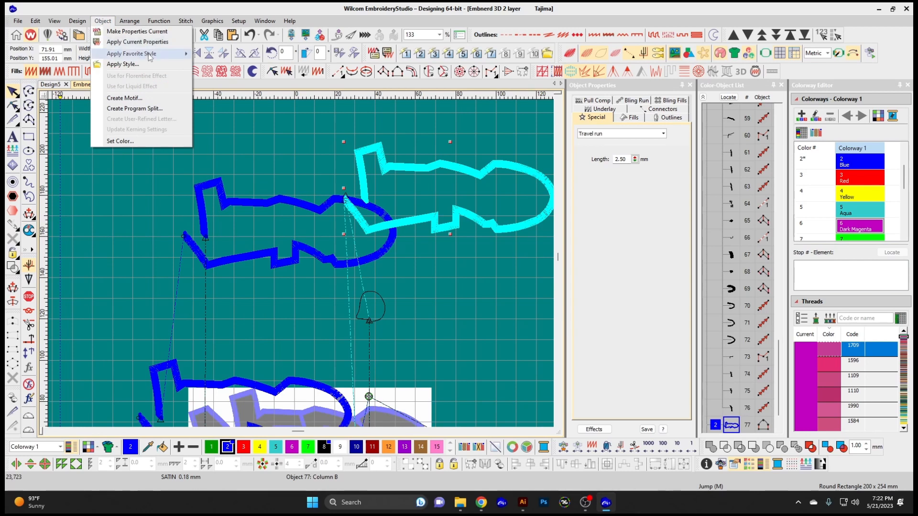
mouse_move(175, 56)
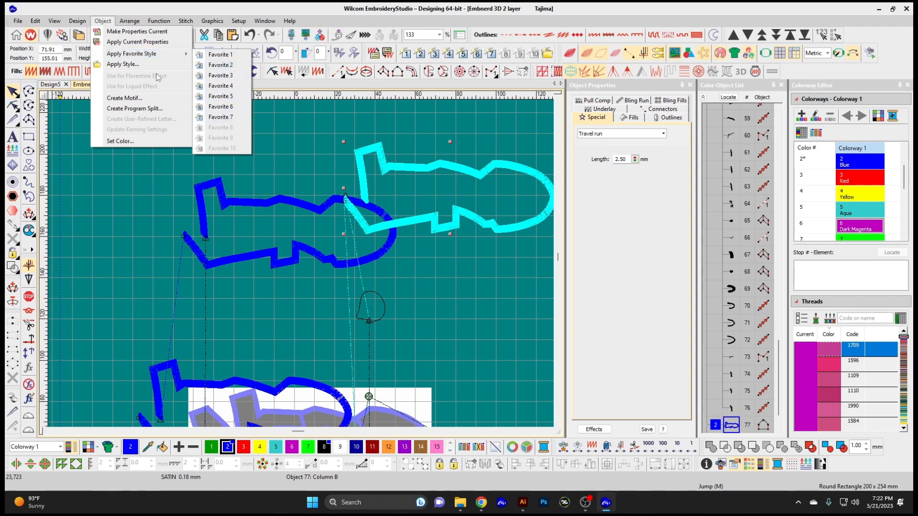
click(132, 65)
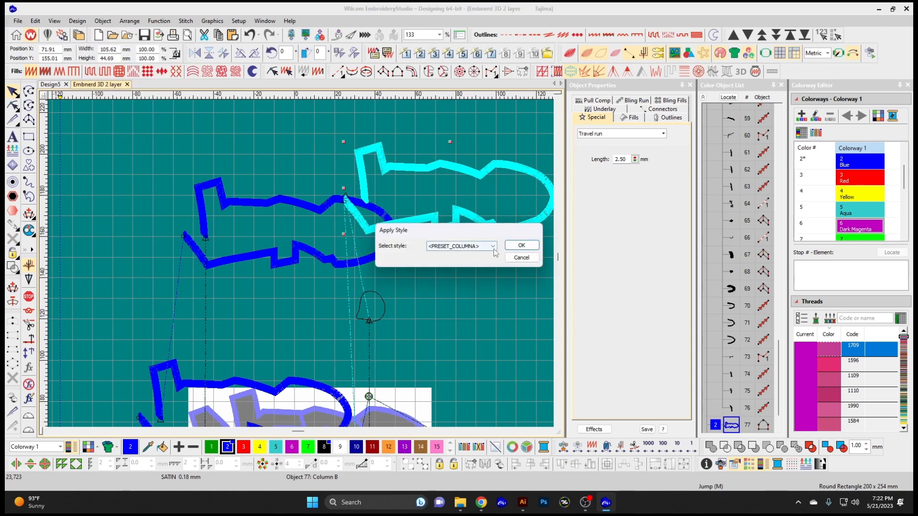
click(406, 236)
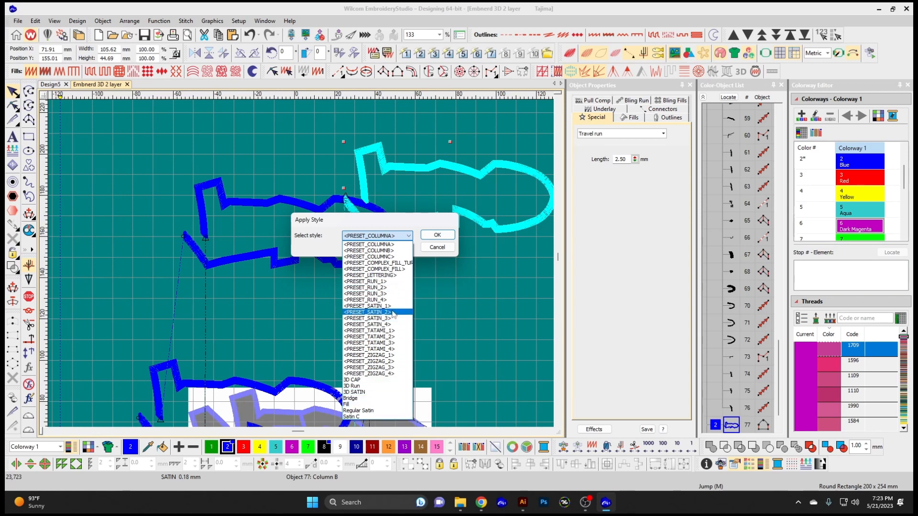
click(439, 248)
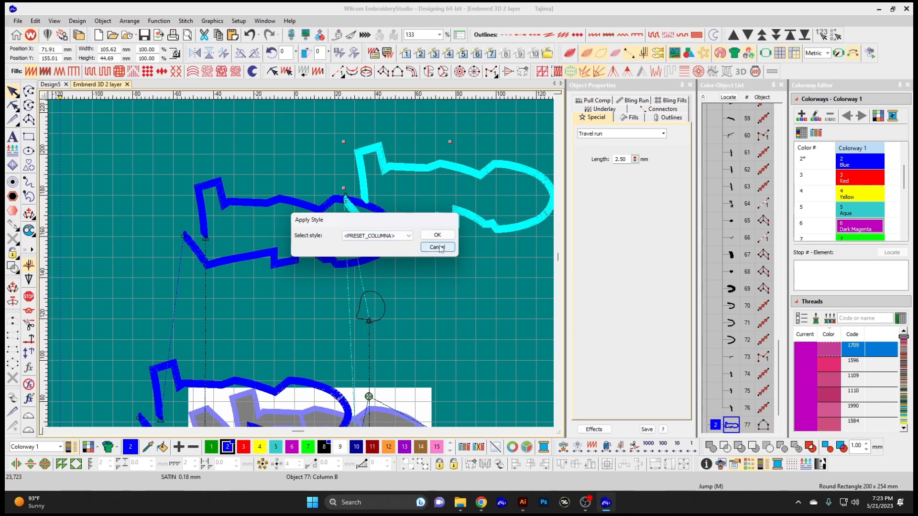
click(437, 247)
Look at the Create Program Split dialog for the smooth satin outline and cancel it
click(128, 22)
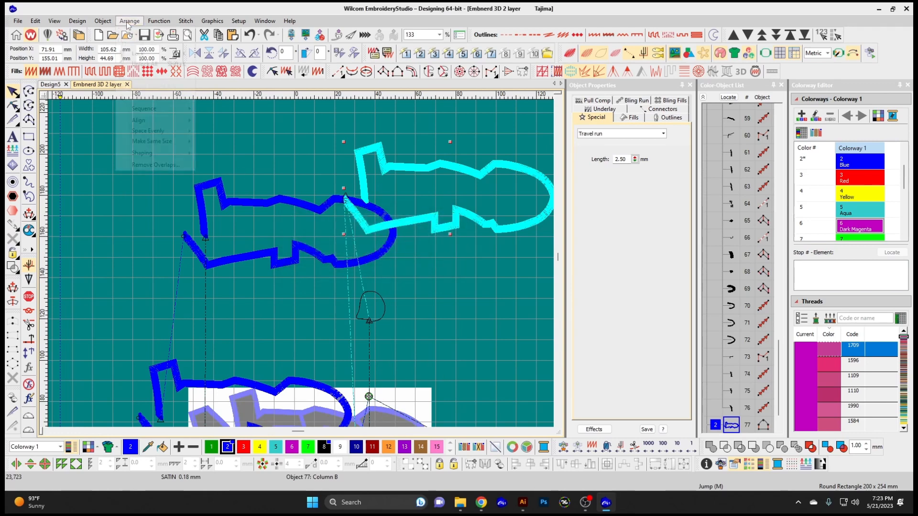
click(102, 21)
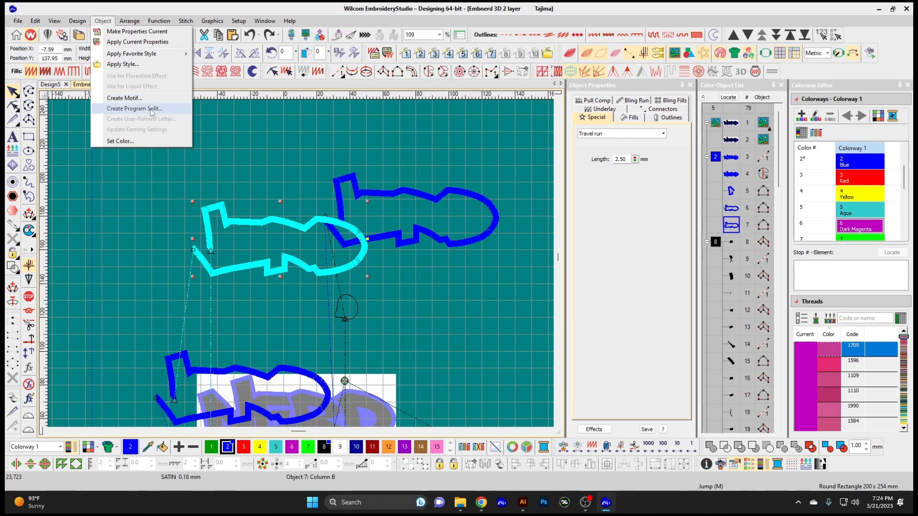
click(149, 109)
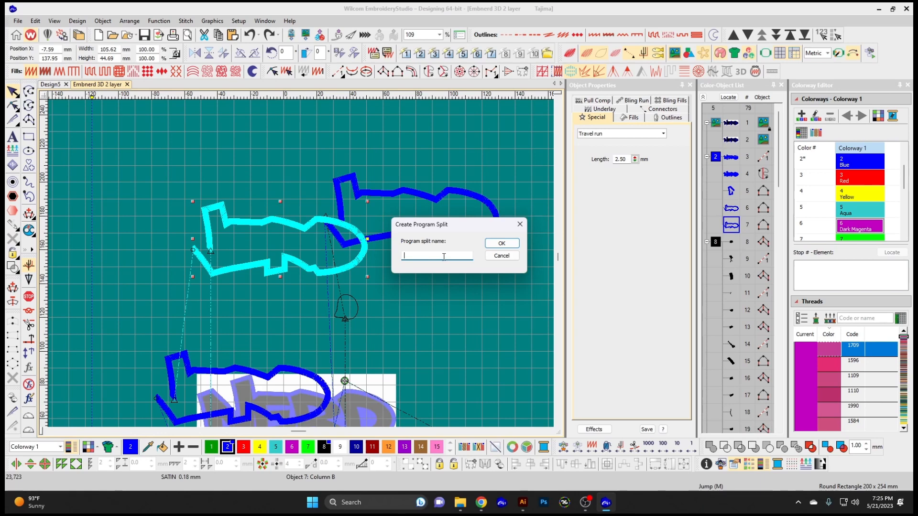
click(500, 256)
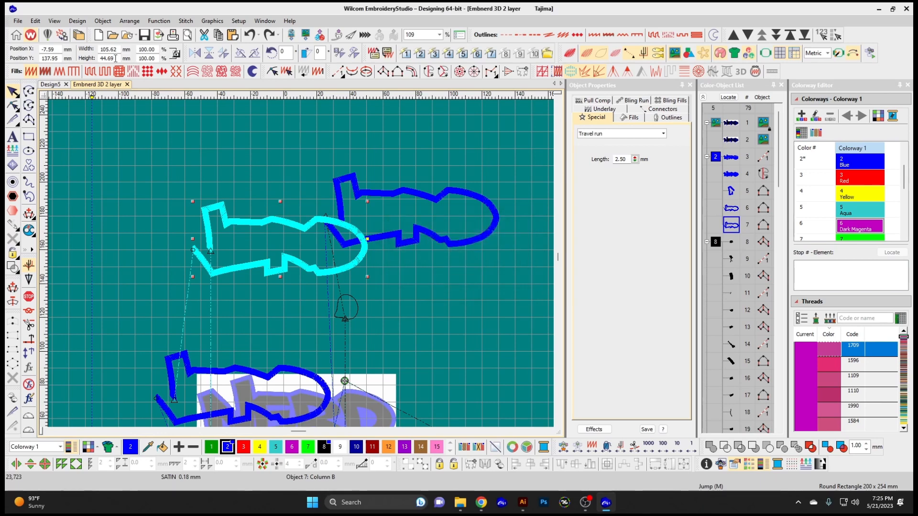
Set the selected outline's color to C6 for all consecutive objects of the same color
click(87, 23)
mouse_move(106, 21)
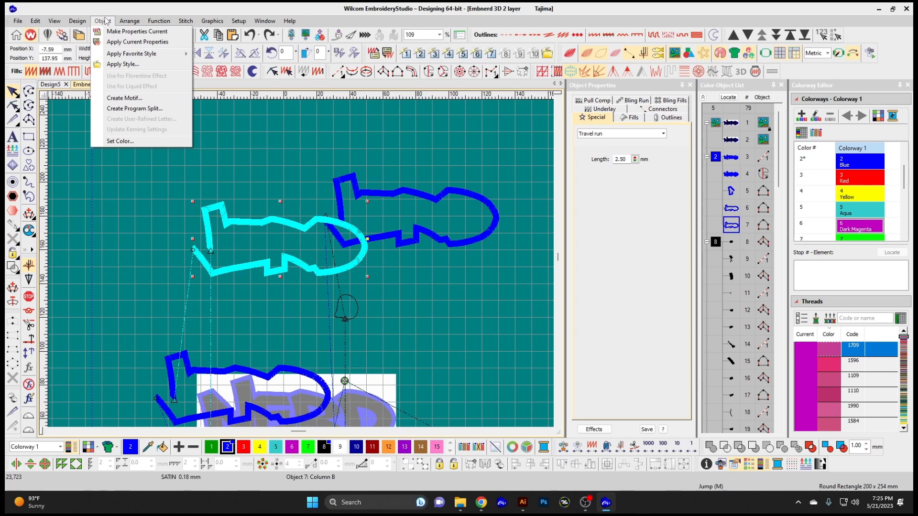
click(132, 142)
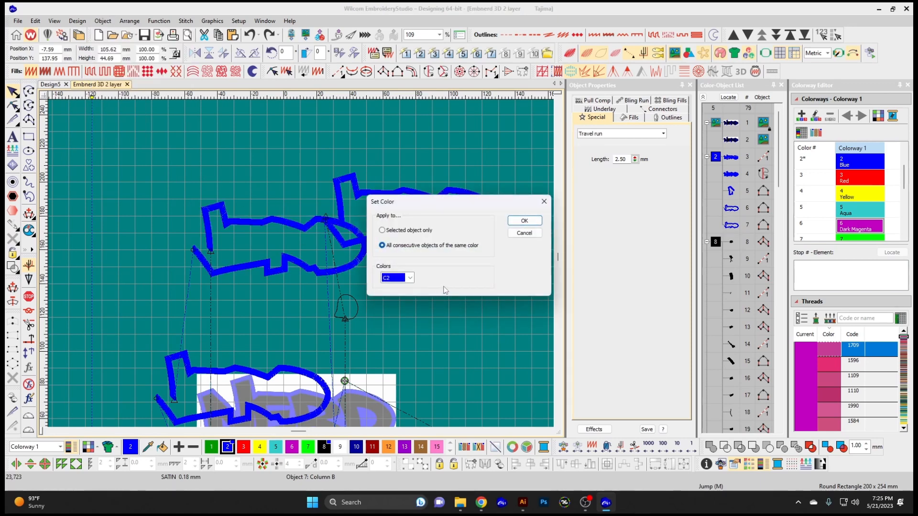
drag(428, 205, 509, 147)
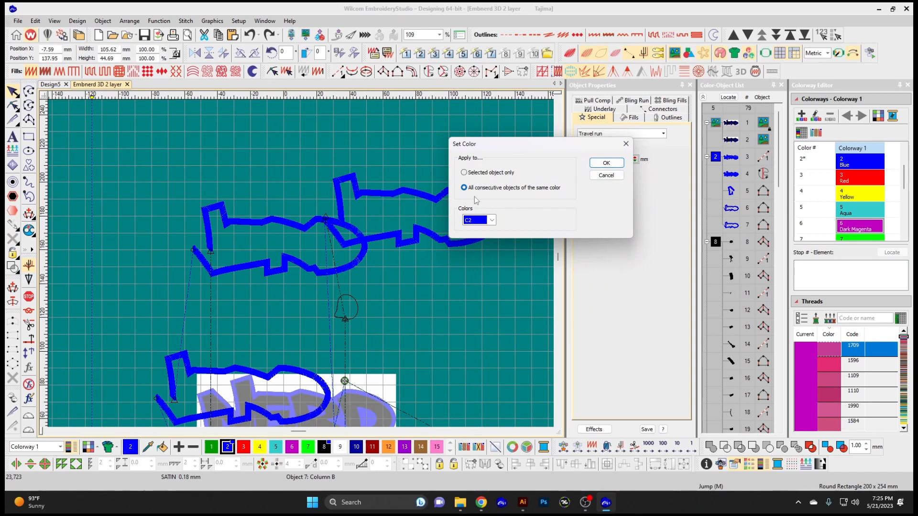
click(492, 220)
scroll(488, 258, down, 2)
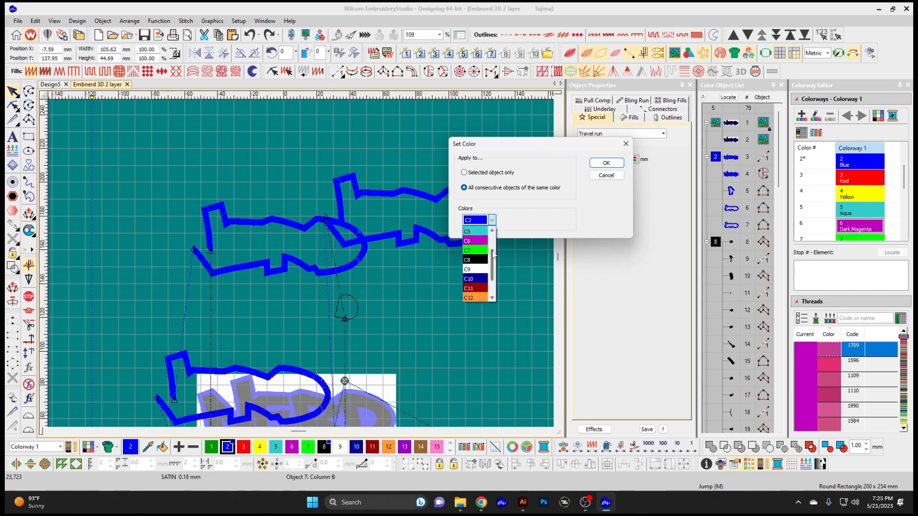
click(478, 250)
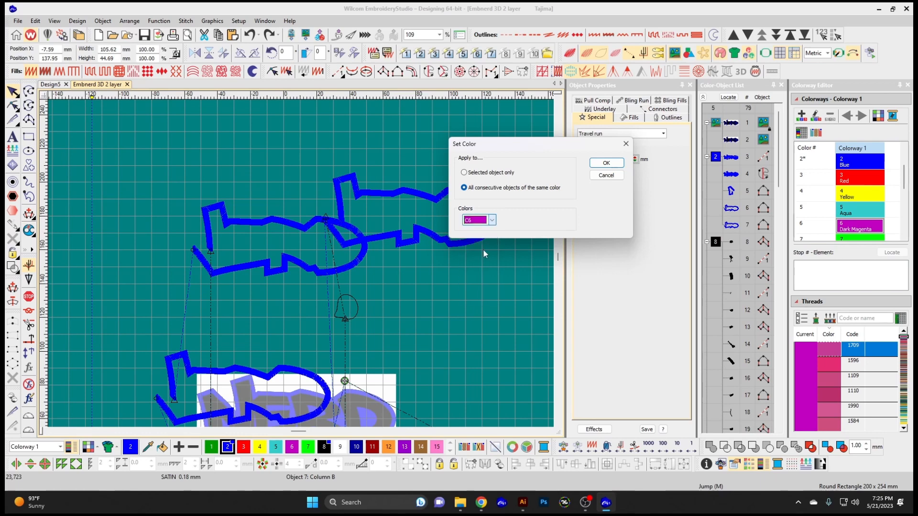
click(607, 162)
click(432, 273)
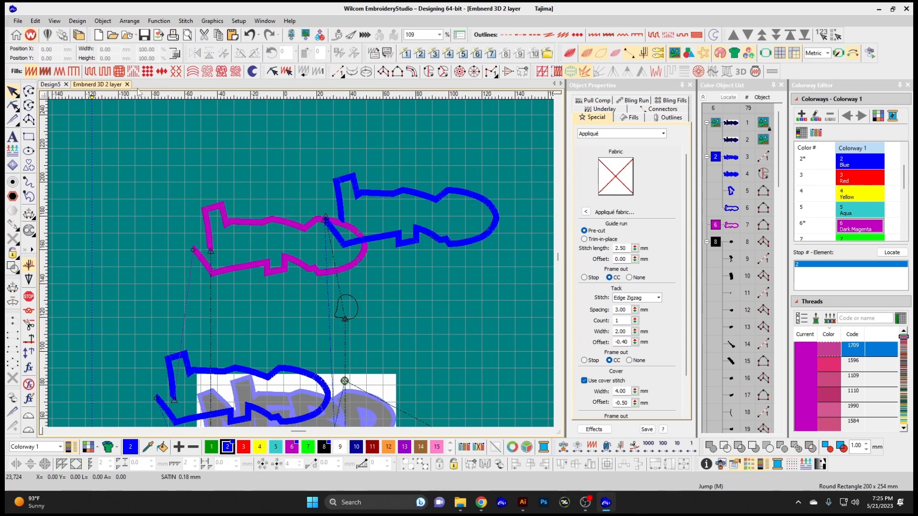
Move the blue outline from beside the magenta outline to directly above it
click(129, 21)
click(311, 136)
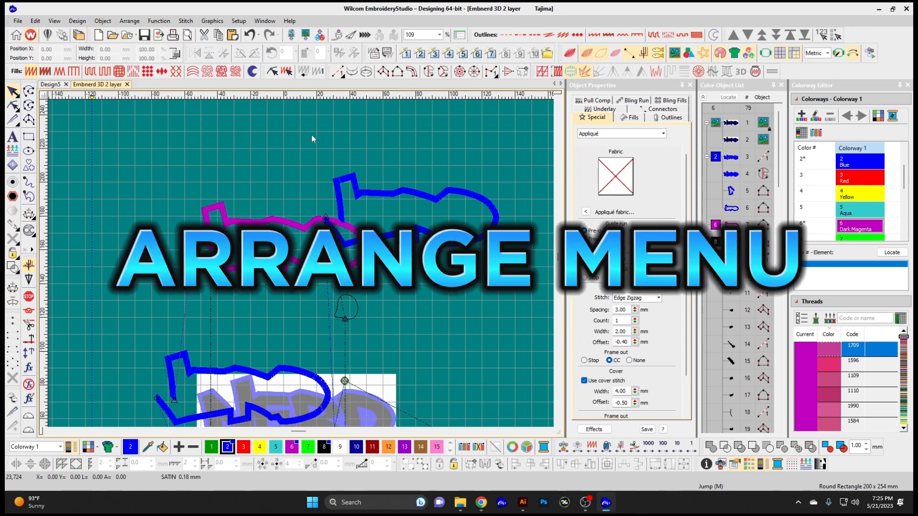
drag(338, 198, 224, 172)
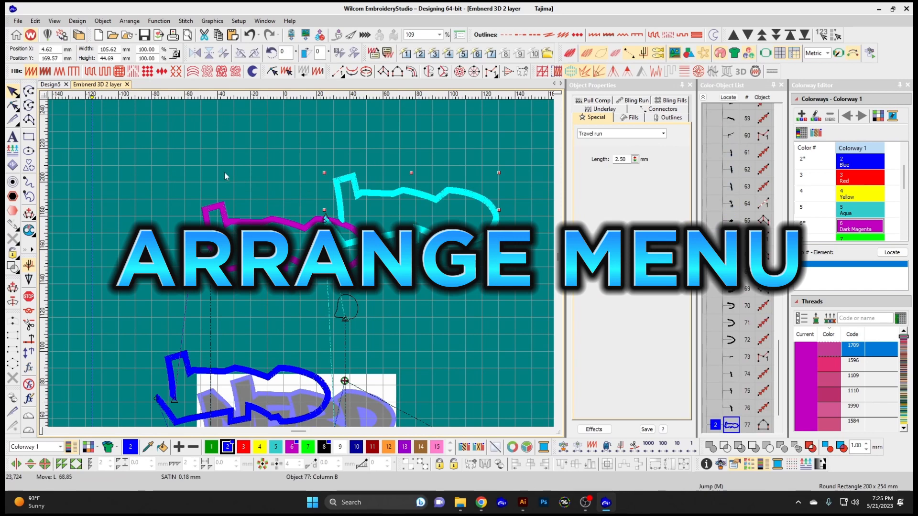
click(165, 141)
Select the blue and magenta outlines together and group them
drag(275, 210, 389, 281)
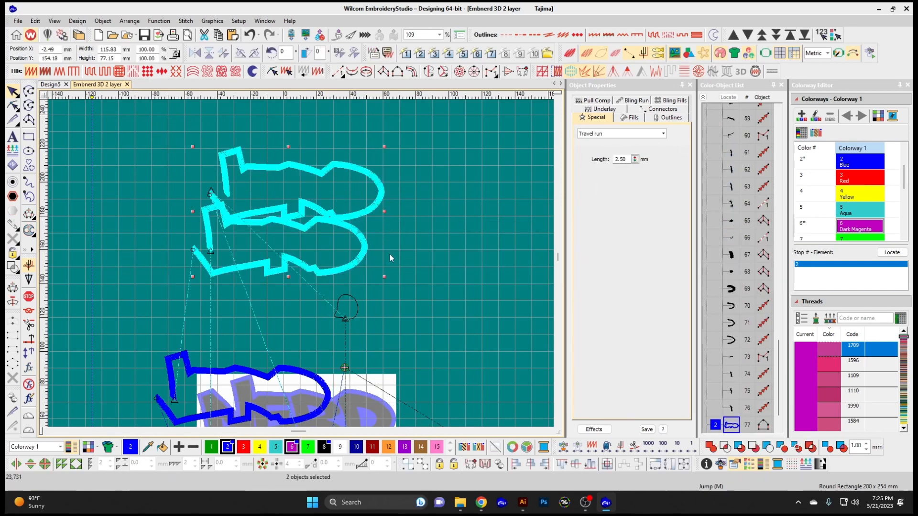
click(128, 22)
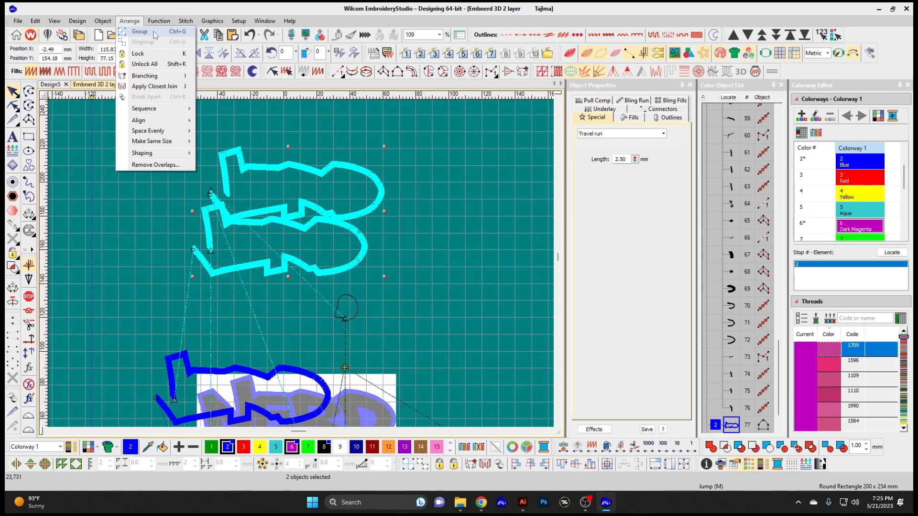
click(140, 32)
click(324, 175)
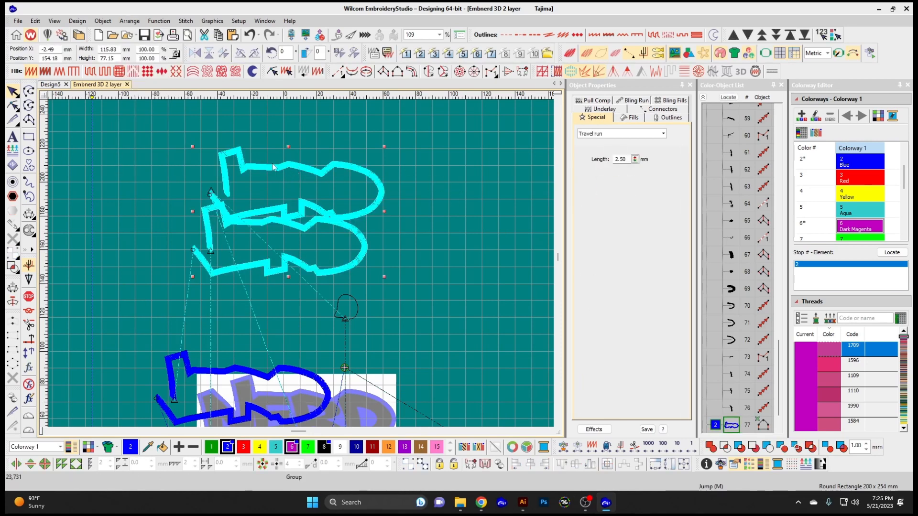
click(163, 209)
click(298, 209)
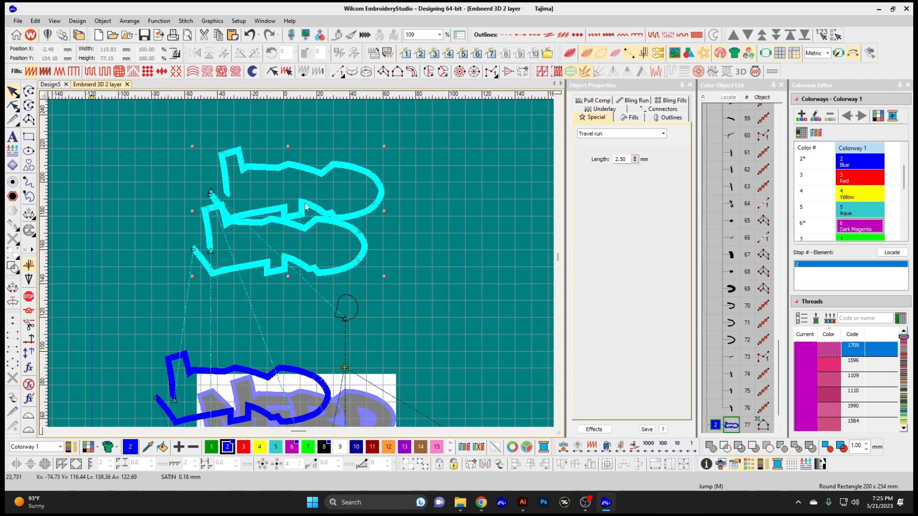
Move the grouped outlines slightly and enlarge them to about 135 mm wide and 90 mm high
drag(316, 206, 327, 185)
drag(380, 257, 413, 278)
click(300, 196)
click(243, 148)
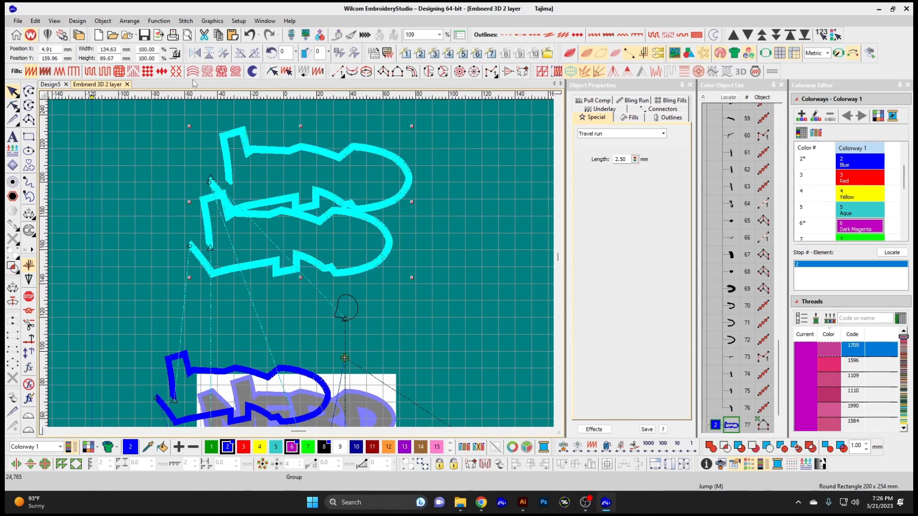
Ungroup the two outlines and select each one separately
click(102, 21)
mouse_move(130, 22)
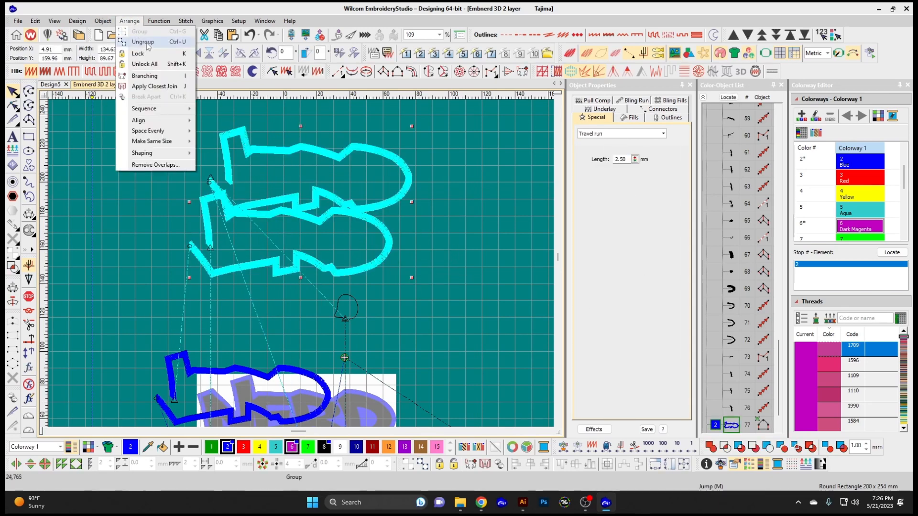
click(142, 42)
click(292, 148)
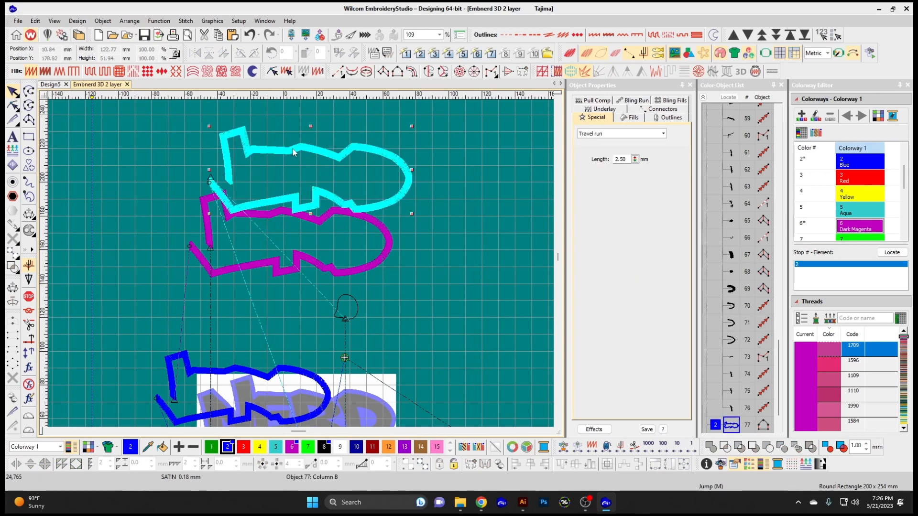
click(355, 214)
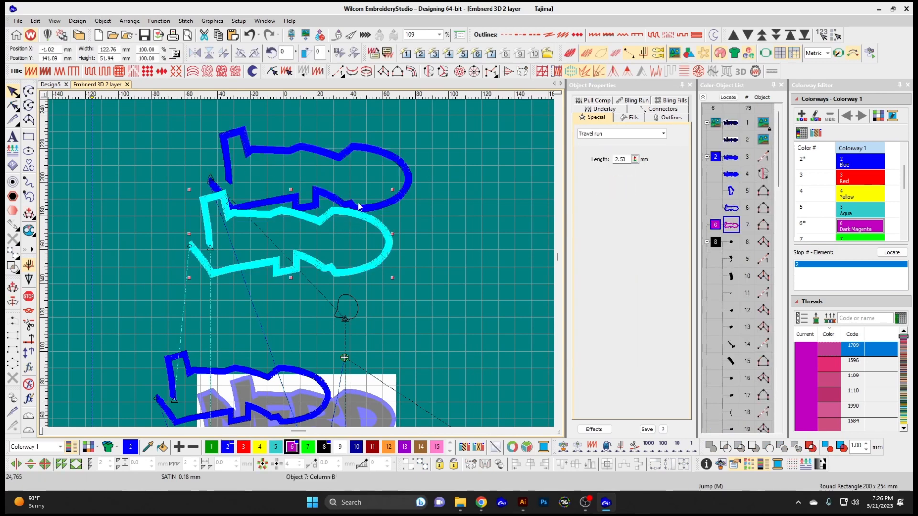
Lock the upper blue outline
click(359, 207)
click(130, 21)
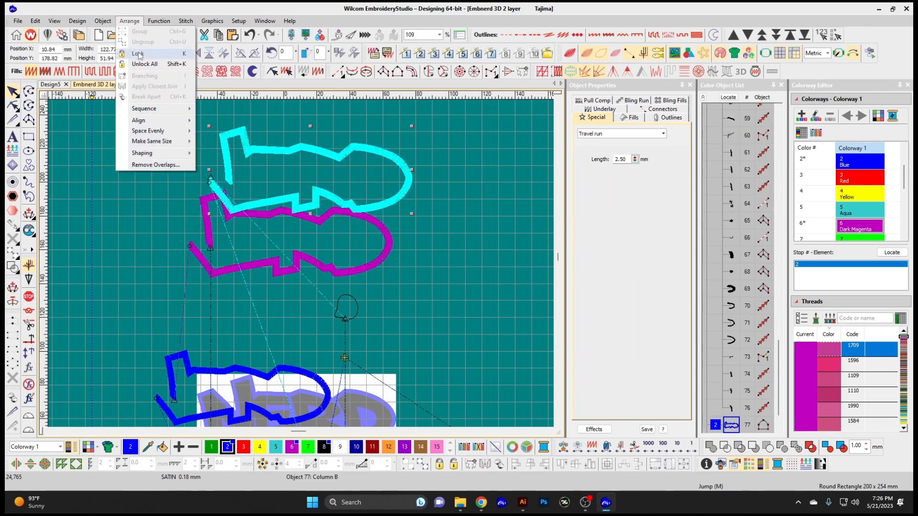
click(138, 54)
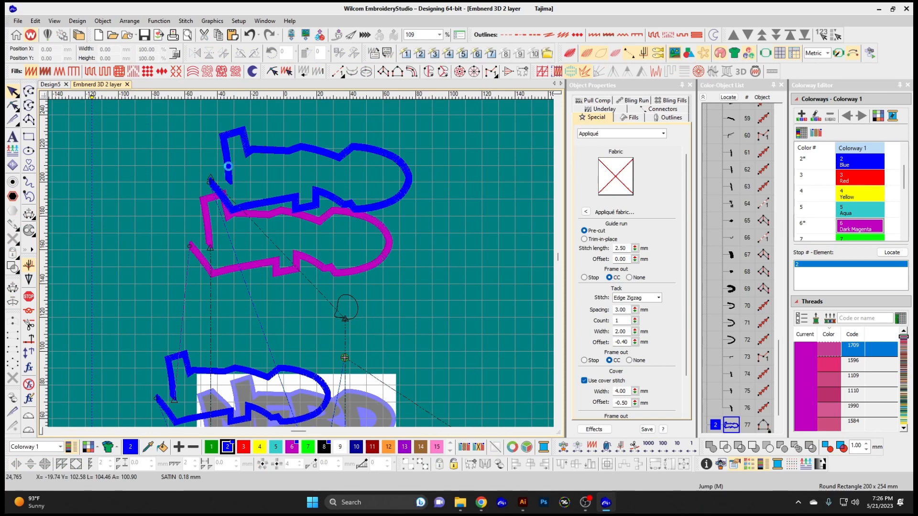
Unlock all locked objects and move the upper blue outline slightly down and to the left
click(124, 21)
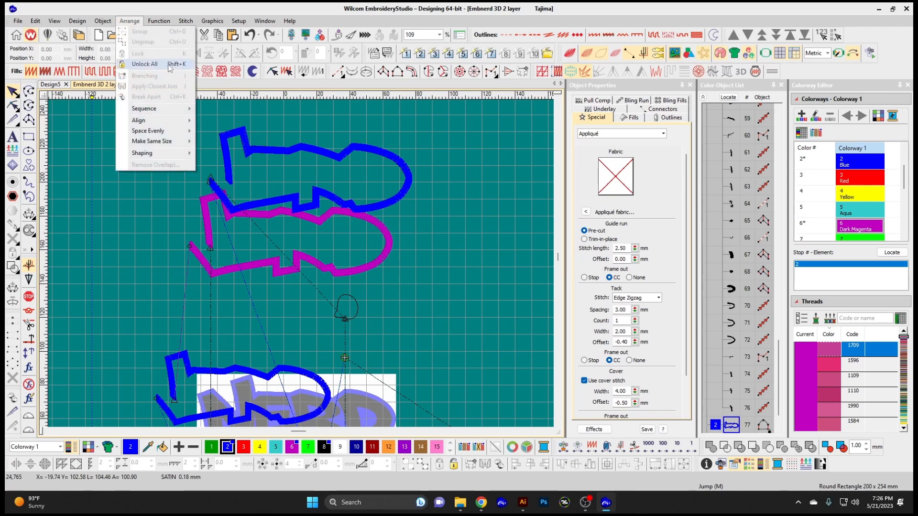
click(153, 64)
mouse_move(306, 163)
mouse_down()
mouse_move(291, 152)
mouse_move(297, 170)
mouse_up()
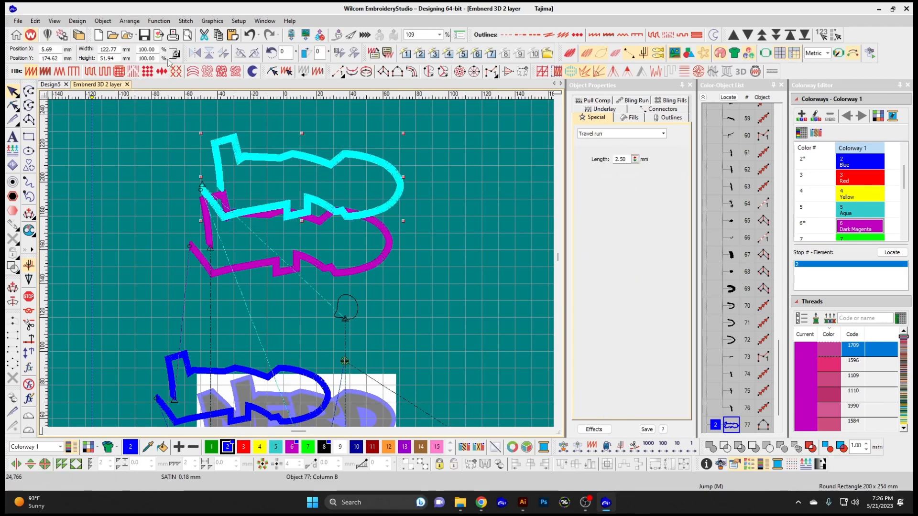
click(109, 22)
click(118, 21)
click(126, 20)
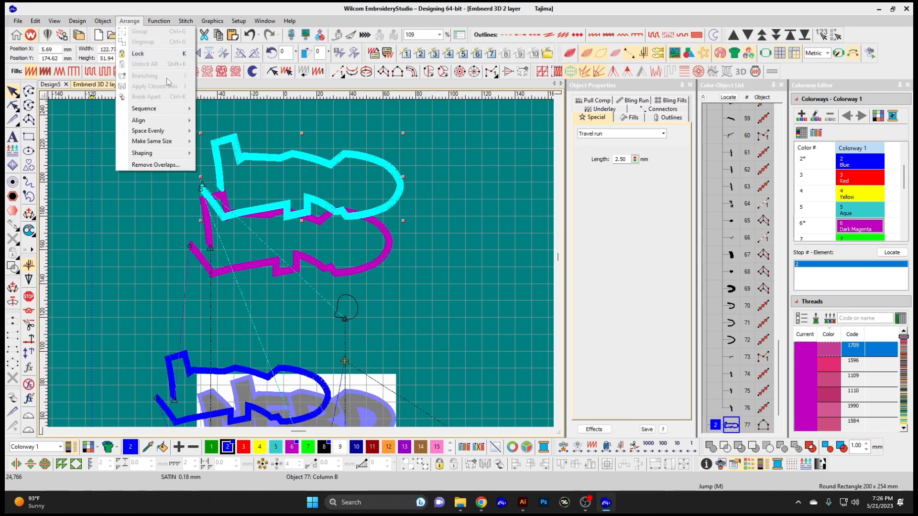
mouse_move(166, 153)
click(167, 181)
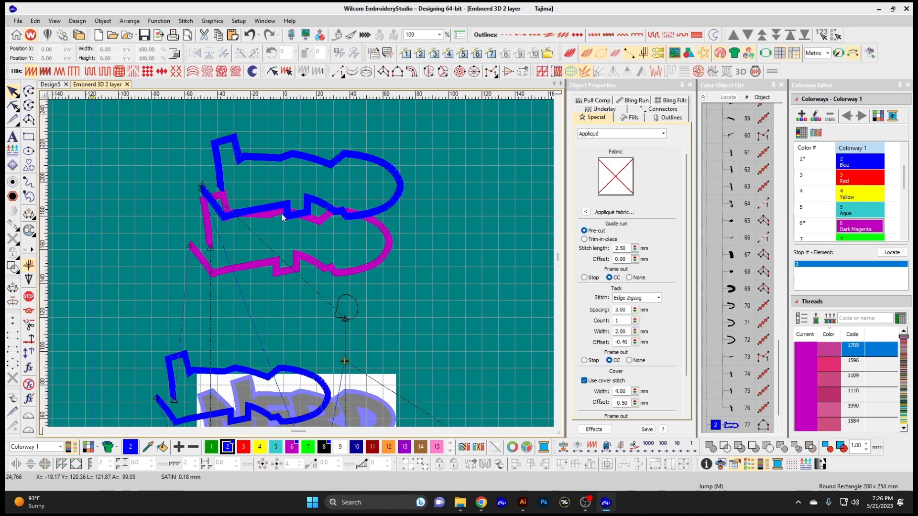
Select the upper blue and magenta outlines together and apply Branching, with entry and exit points near their open ends
click(360, 205)
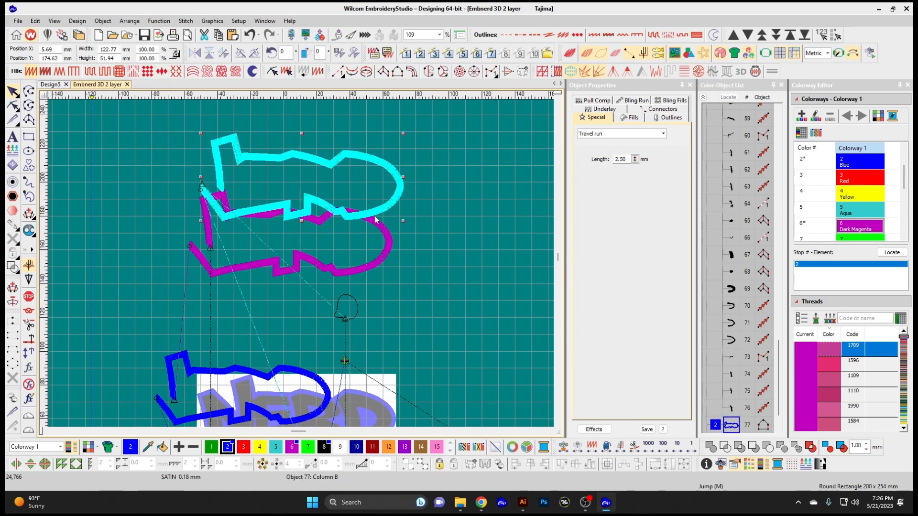
ctrl+click(374, 218)
click(102, 21)
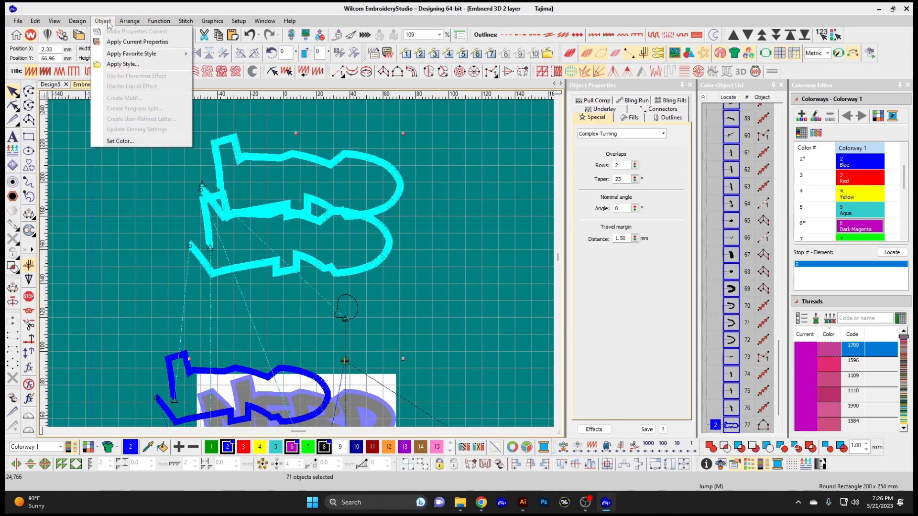
mouse_move(129, 21)
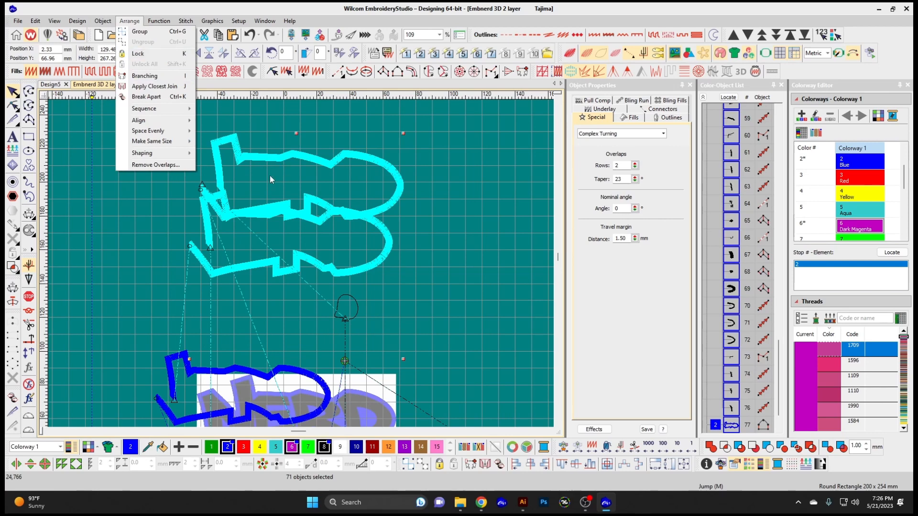
click(146, 79)
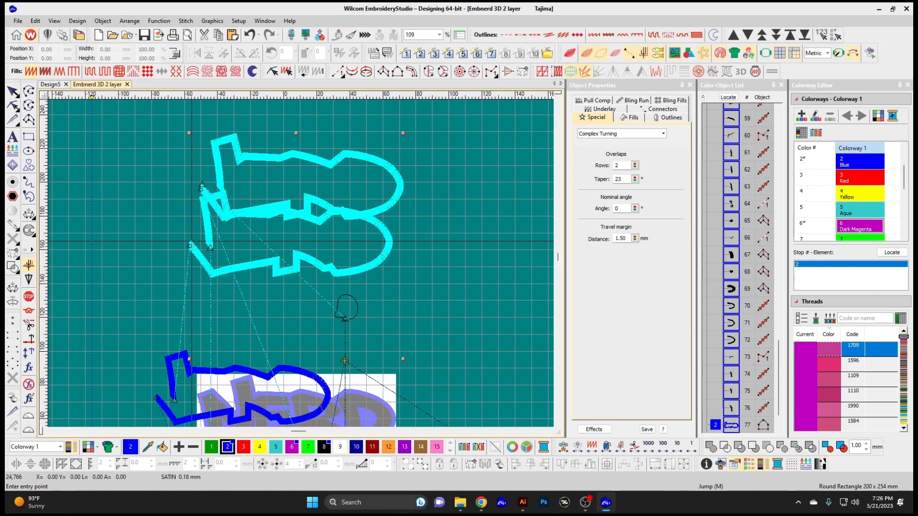
click(190, 241)
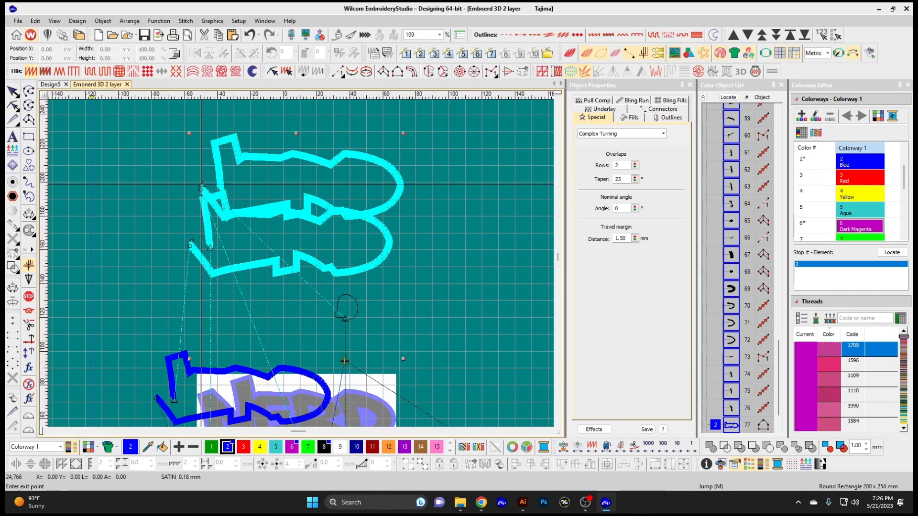
click(205, 185)
click(238, 212)
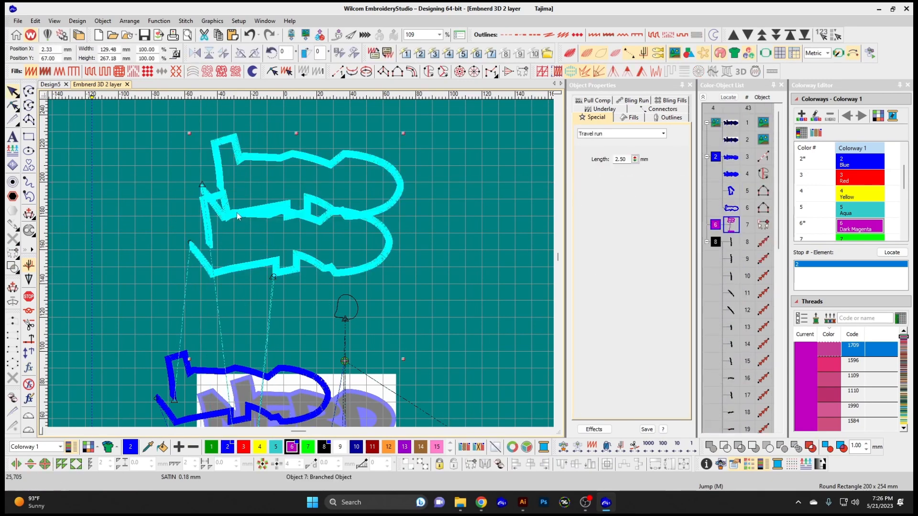
Turn on the realistic stitch display and undo the branching of the outlines
click(196, 187)
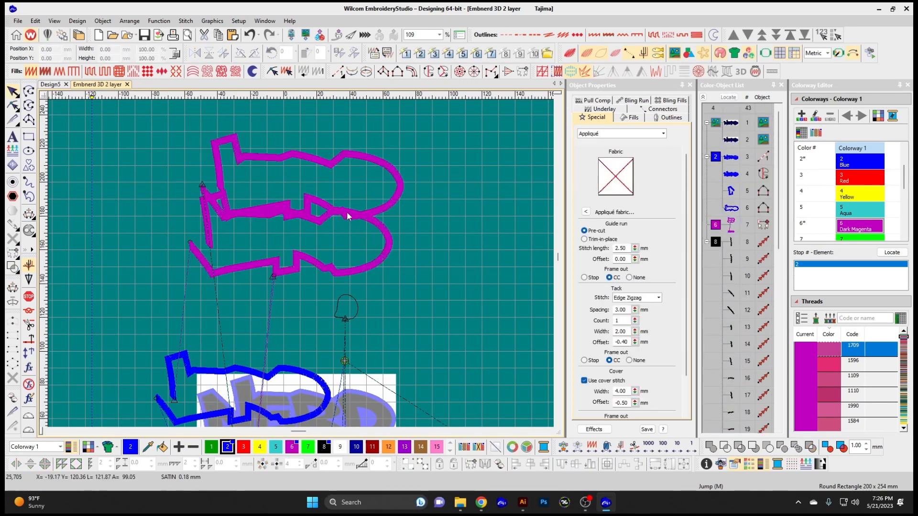
key(t)
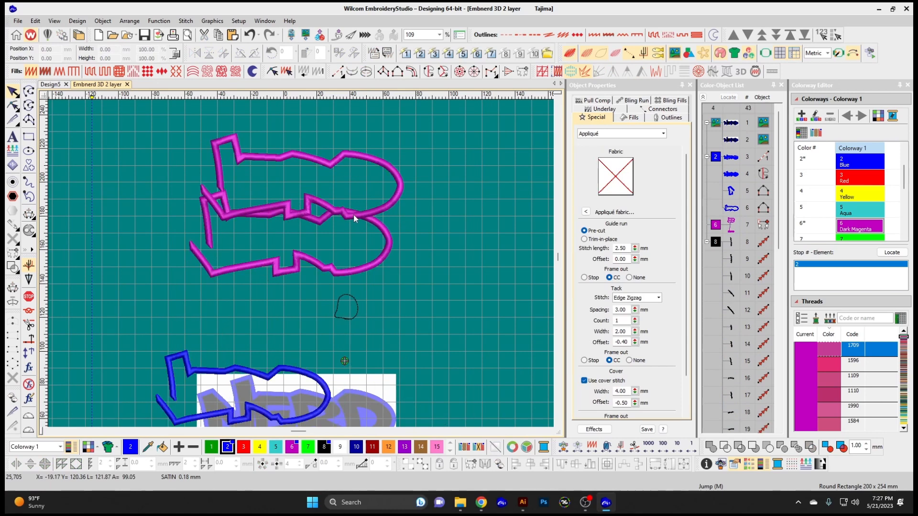
click(271, 156)
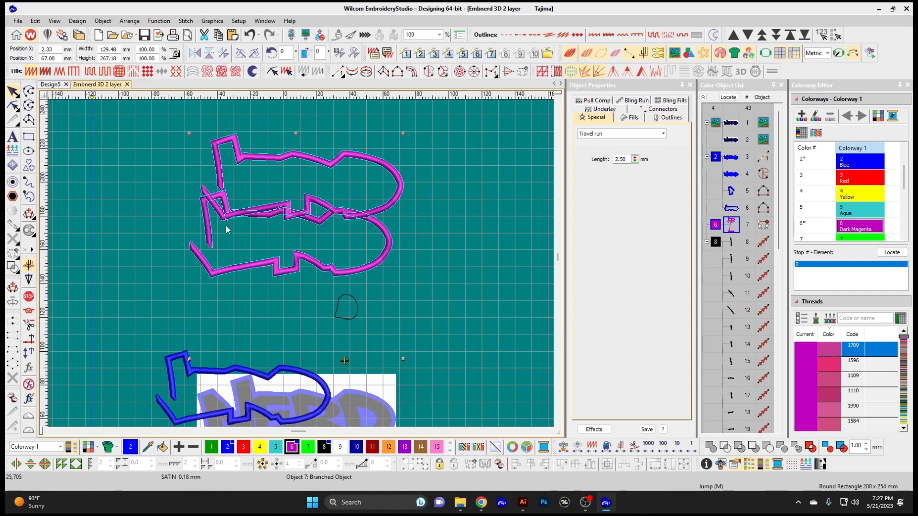
click(209, 216)
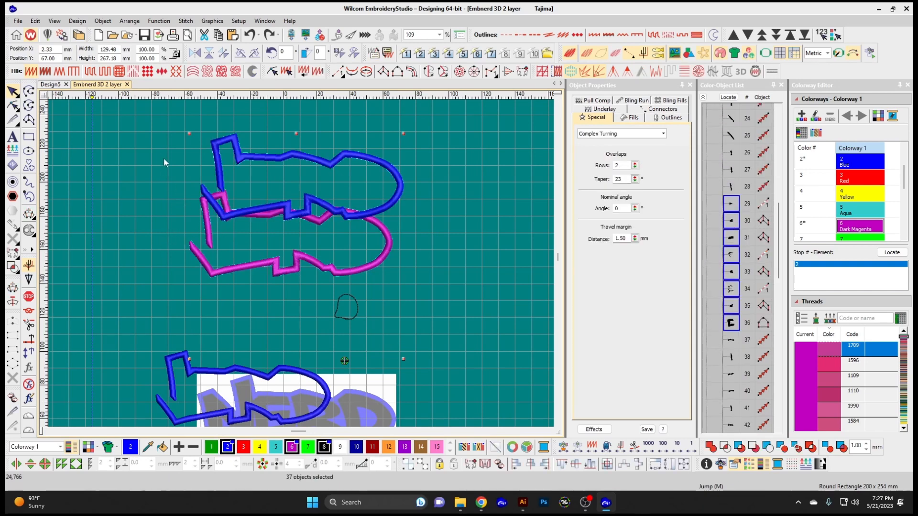
Recolor the upper blue outline to Dark Magenta (color 6) and select it together with the lower magenta outline
click(100, 21)
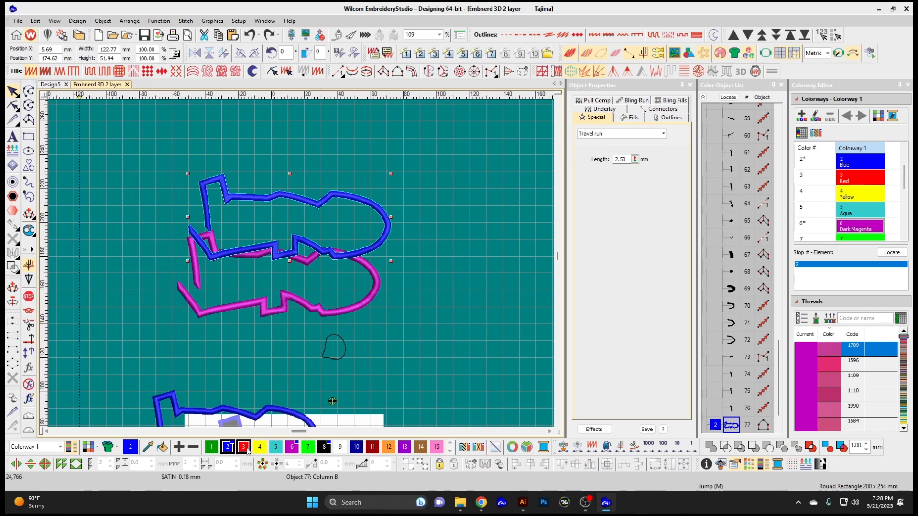
click(291, 447)
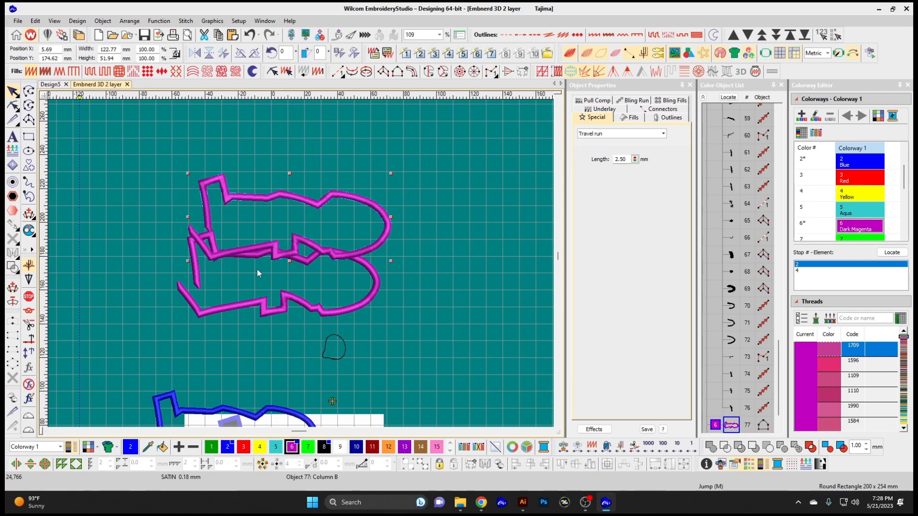
drag(154, 140, 414, 320)
click(129, 21)
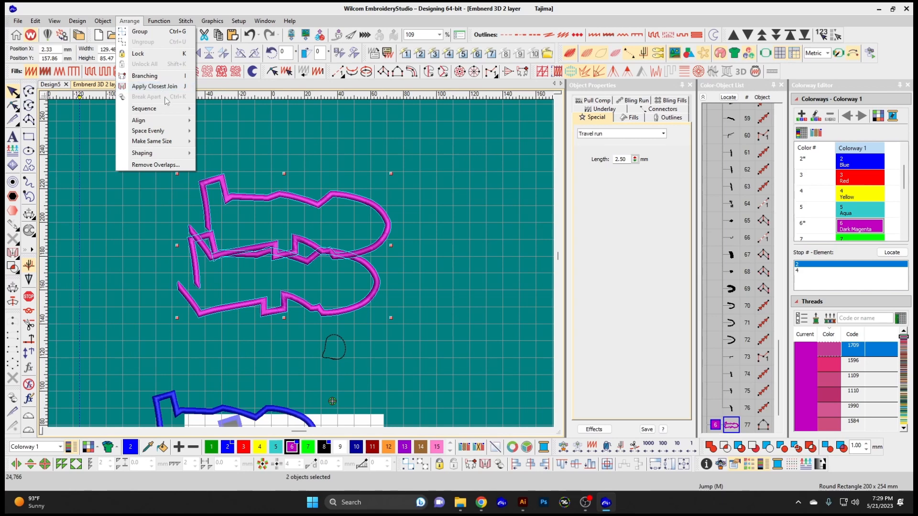
click(238, 178)
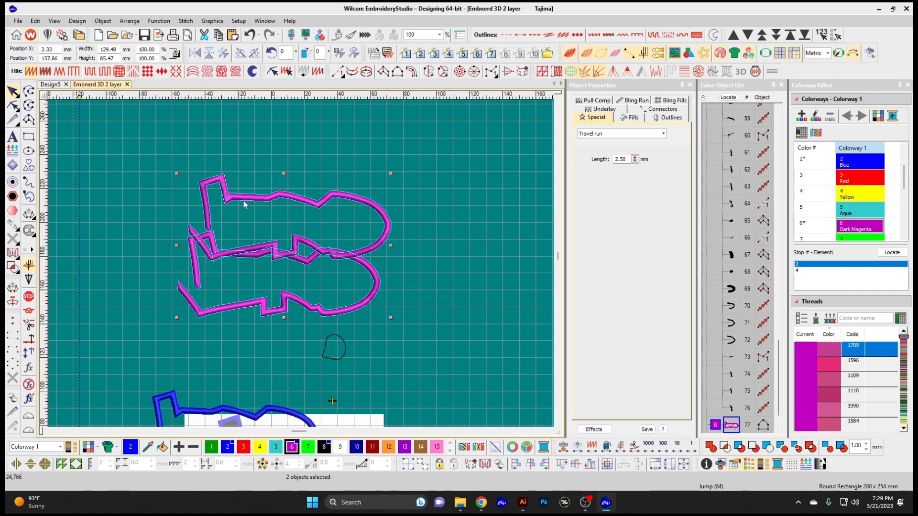
Show the reshape points of the lower and upper outlines one after the other to examine their start and end points
click(232, 250)
key(h)
scroll(226, 277, up, 1)
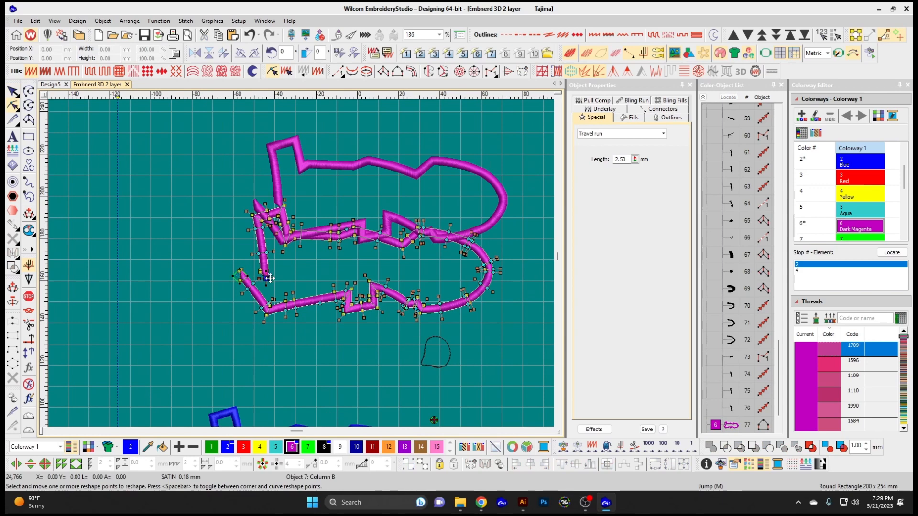
scroll(300, 262, up, 1)
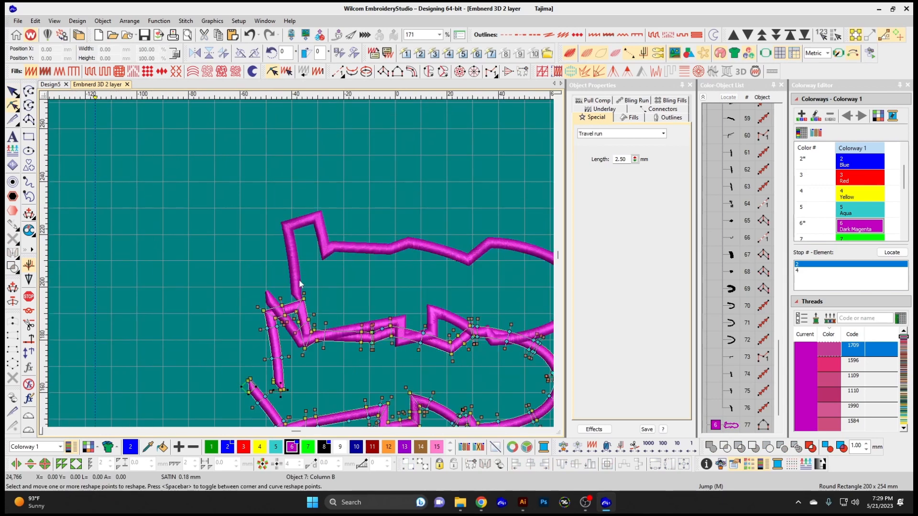
click(301, 284)
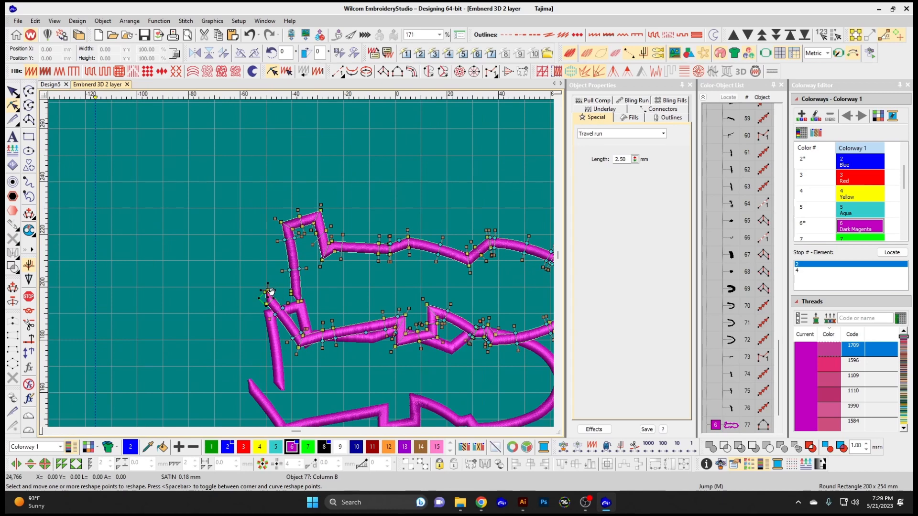
scroll(321, 261, down, 1)
click(17, 91)
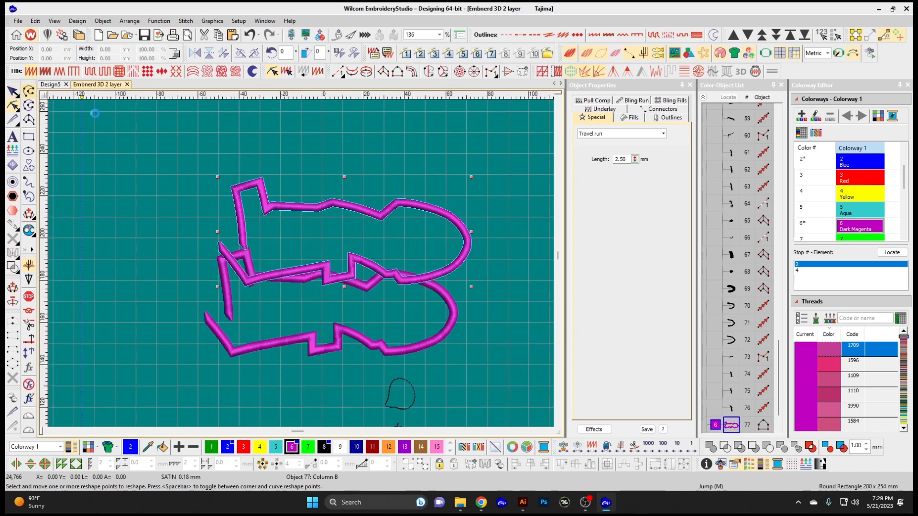
click(187, 172)
click(318, 201)
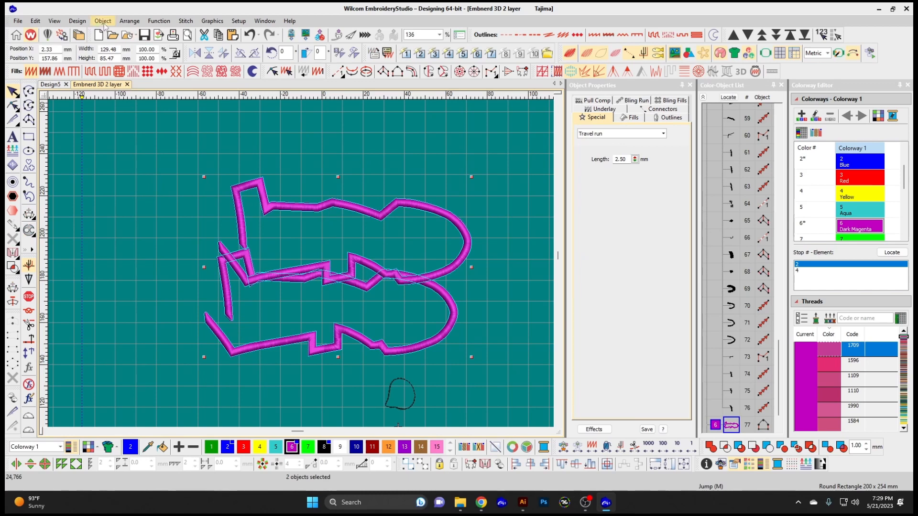
click(120, 22)
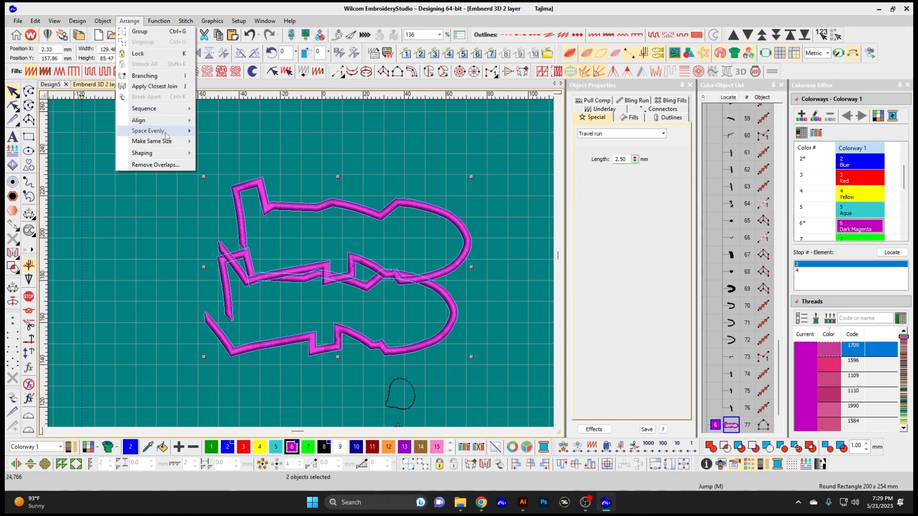
click(155, 87)
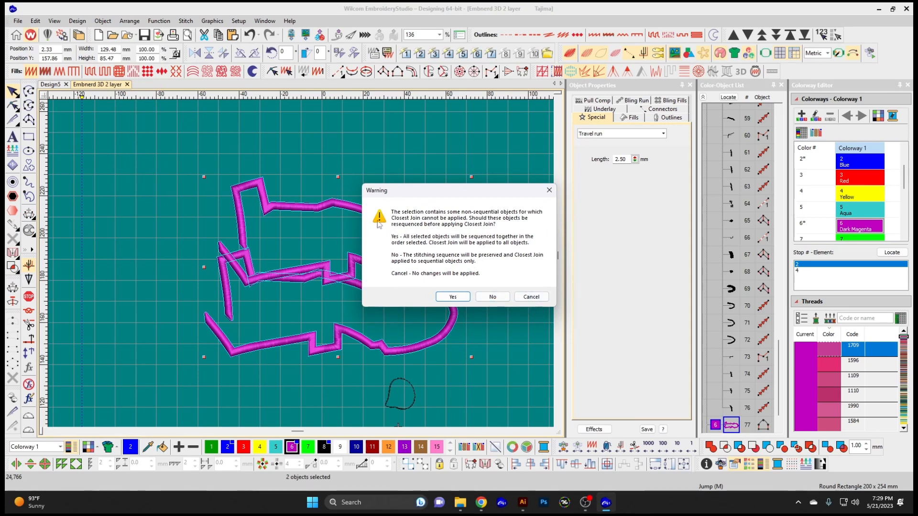
click(532, 296)
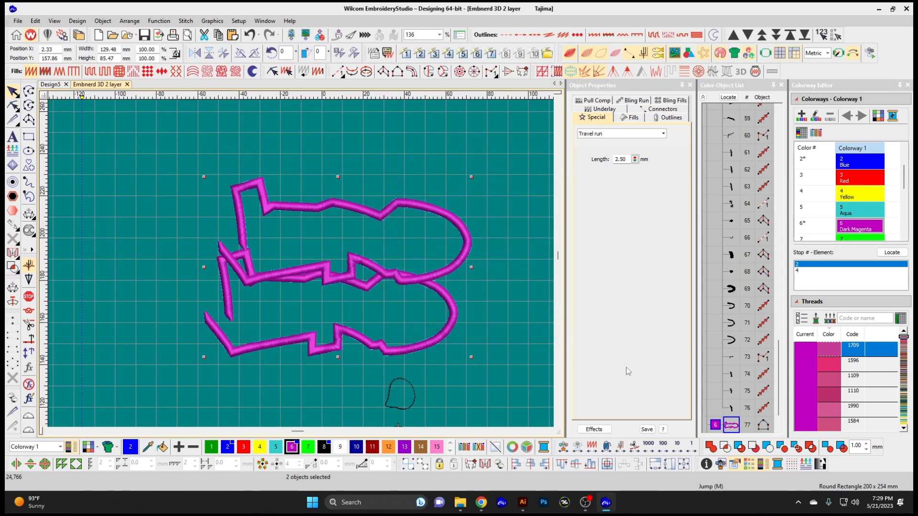
Select the lower outline followed by the upper one and sequence them consecutively in the stitching order
click(442, 277)
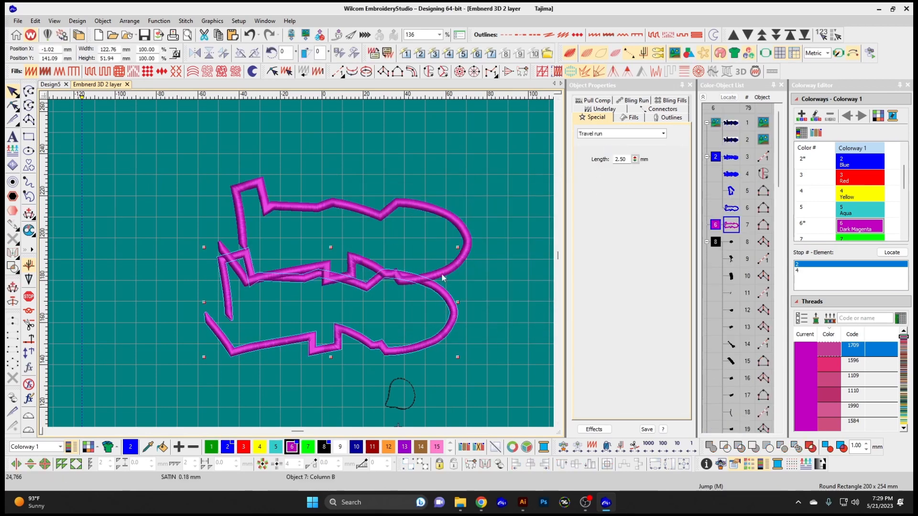
ctrl+click(460, 265)
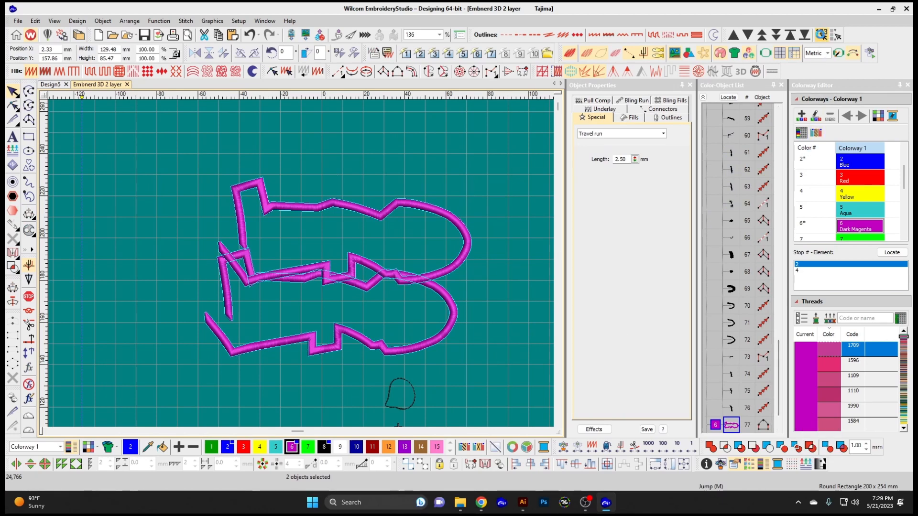
click(821, 34)
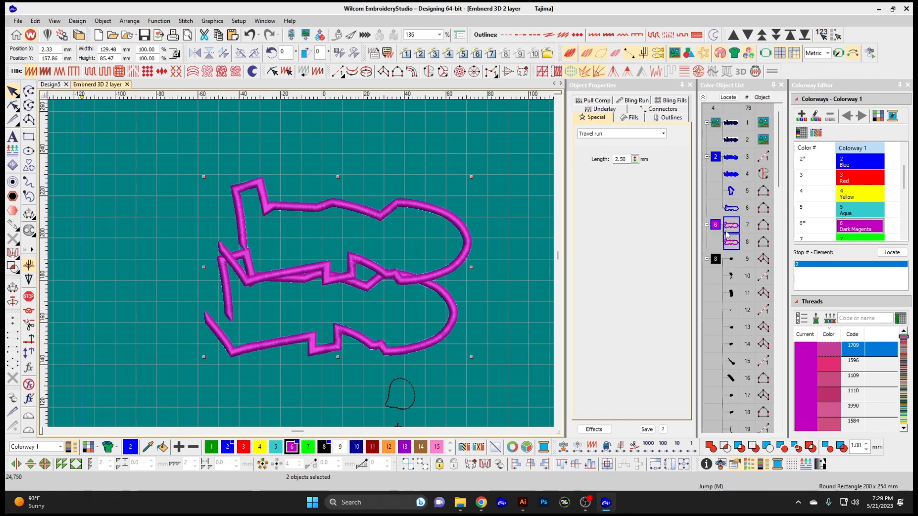
Reselect both magenta outlines and apply Closest Join to them
click(518, 212)
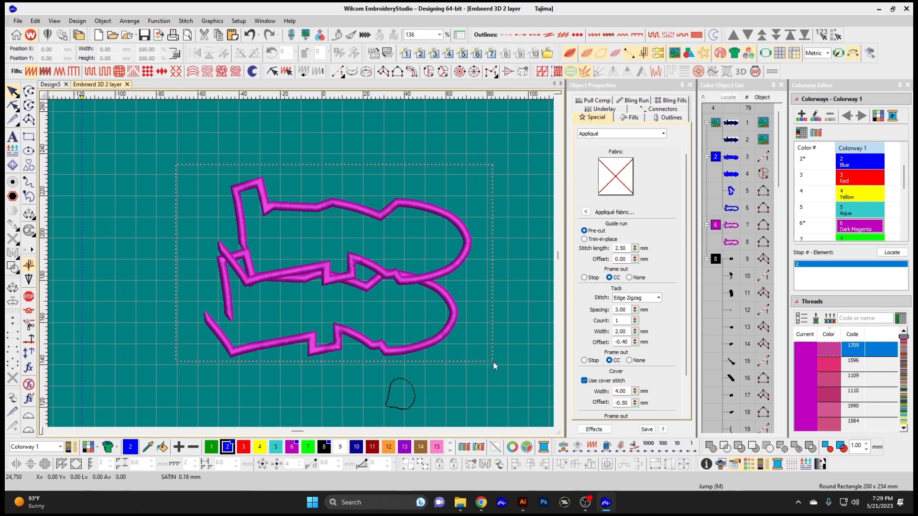
drag(493, 362, 492, 362)
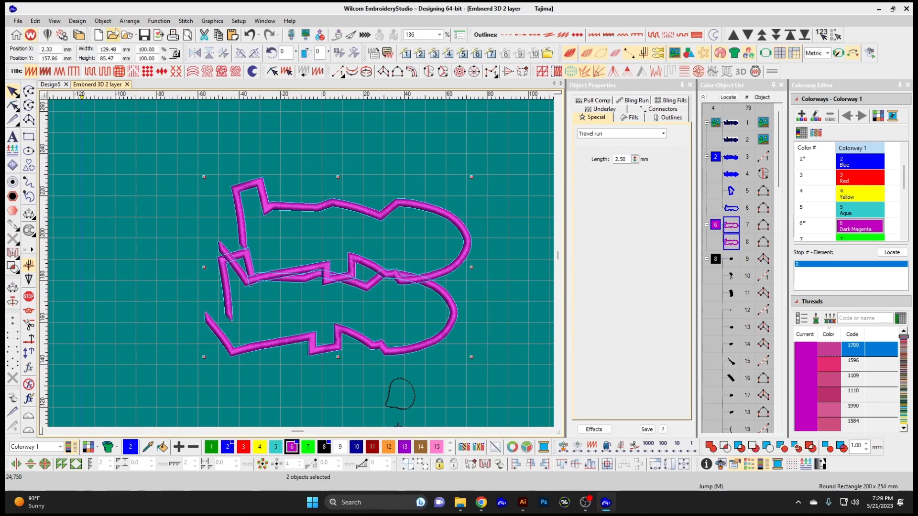
click(103, 21)
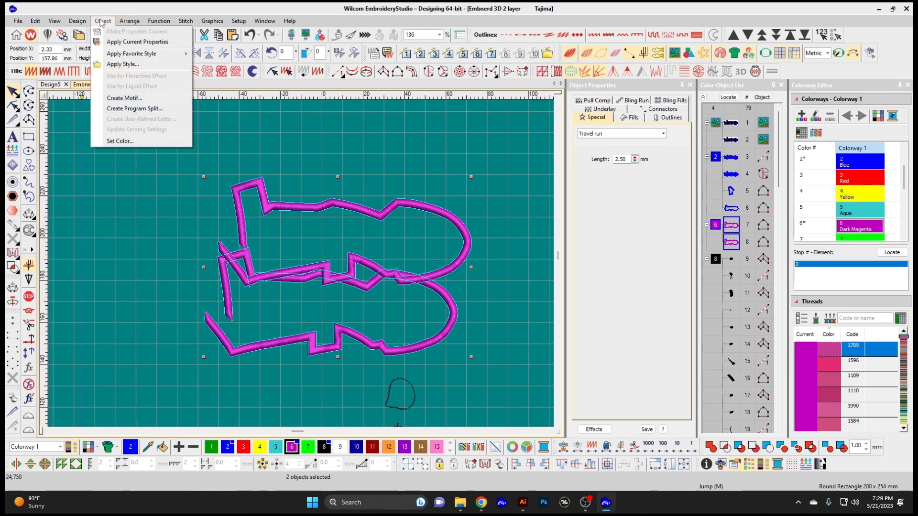
mouse_move(130, 21)
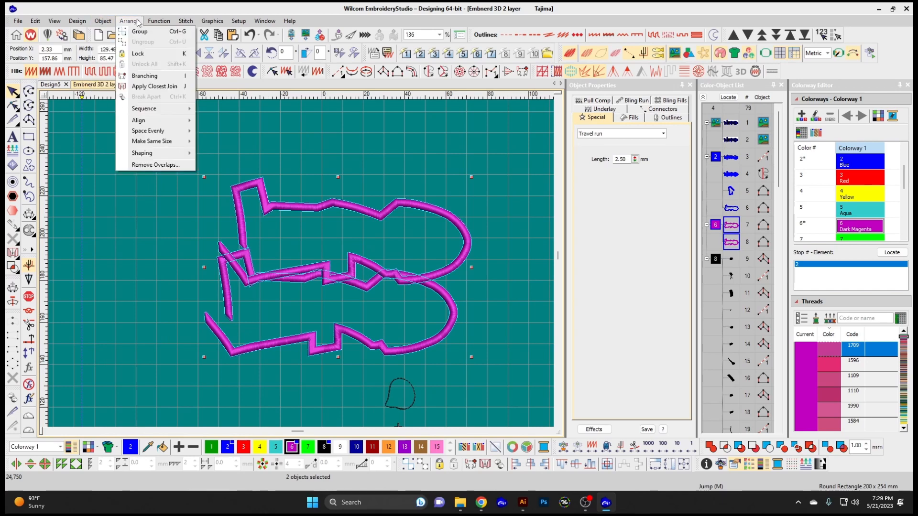
click(176, 87)
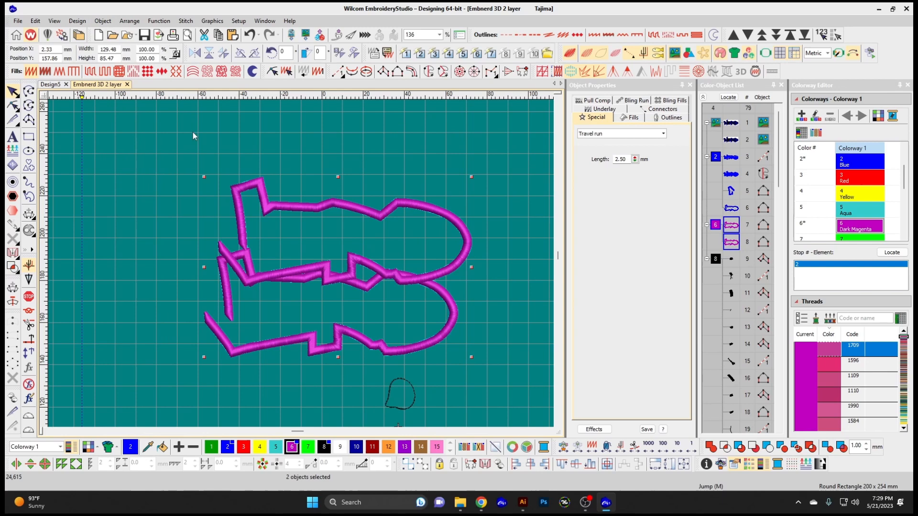
Show the reshape points of the lower and upper magenta outlines to check their start and end points after Closest Join
click(11, 104)
scroll(281, 315, up, 2)
scroll(301, 262, down, 1)
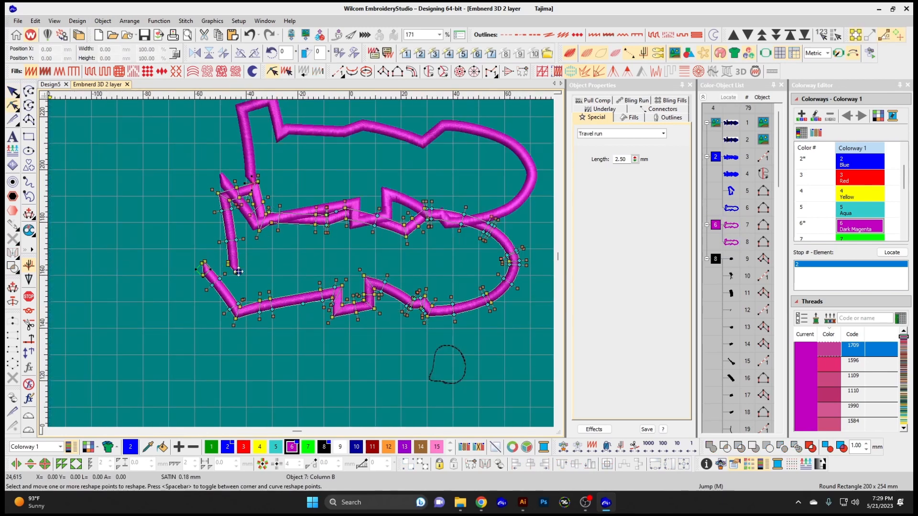
click(256, 188)
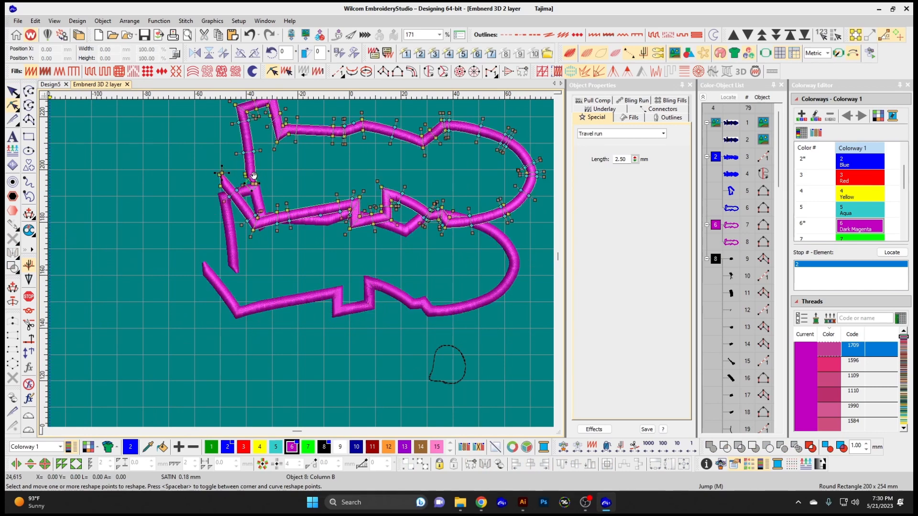
click(257, 185)
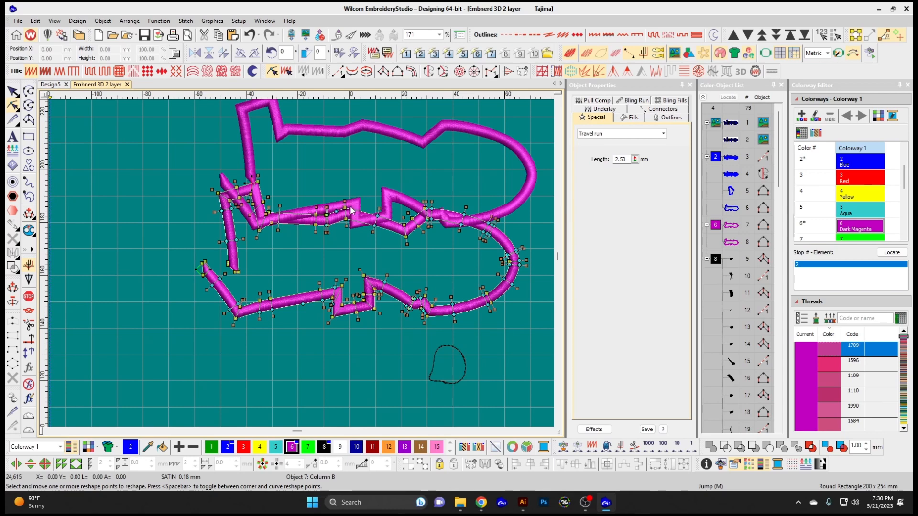
Apply Branching to the grouped magenta outlines, placing the entry and exit points near the left end of the lower outline
click(128, 22)
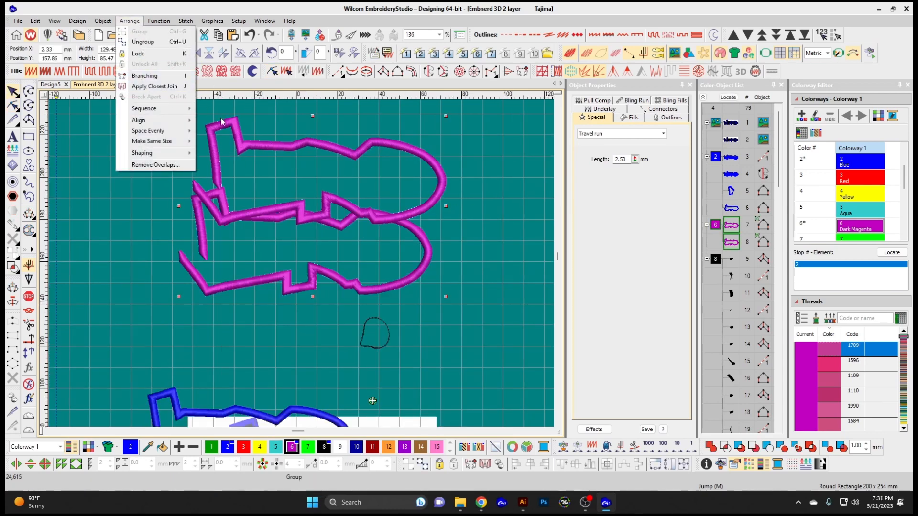
click(191, 211)
click(230, 209)
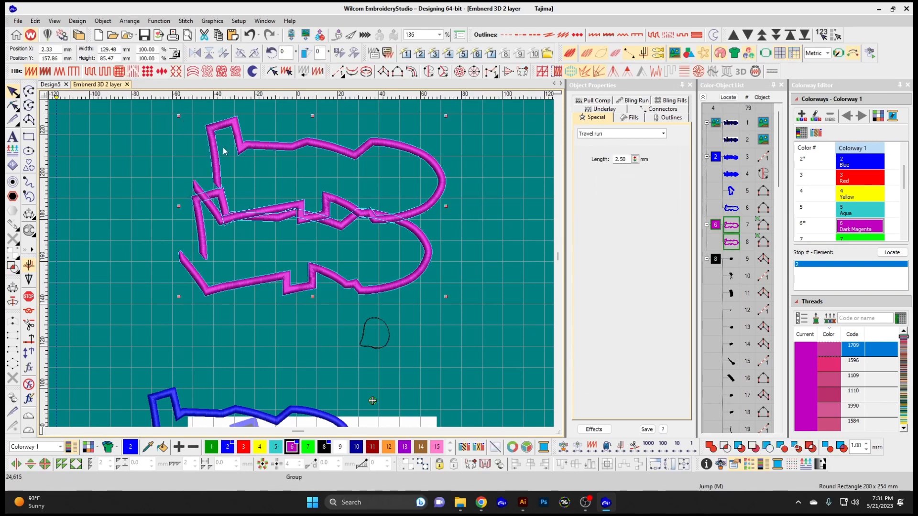
click(103, 21)
mouse_move(123, 21)
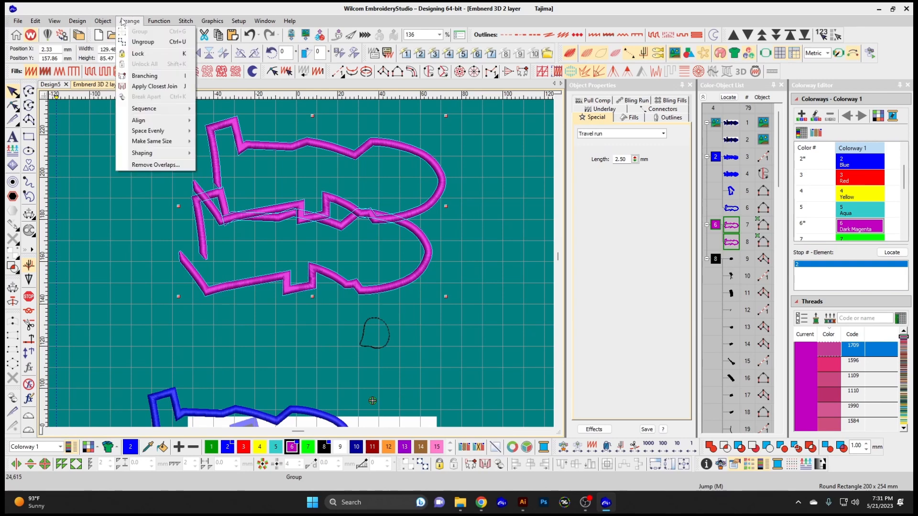
click(165, 76)
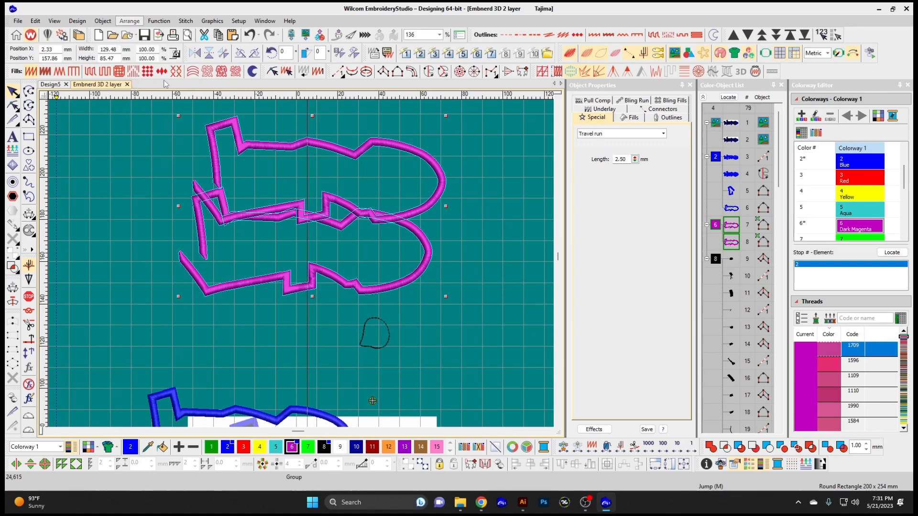
click(208, 260)
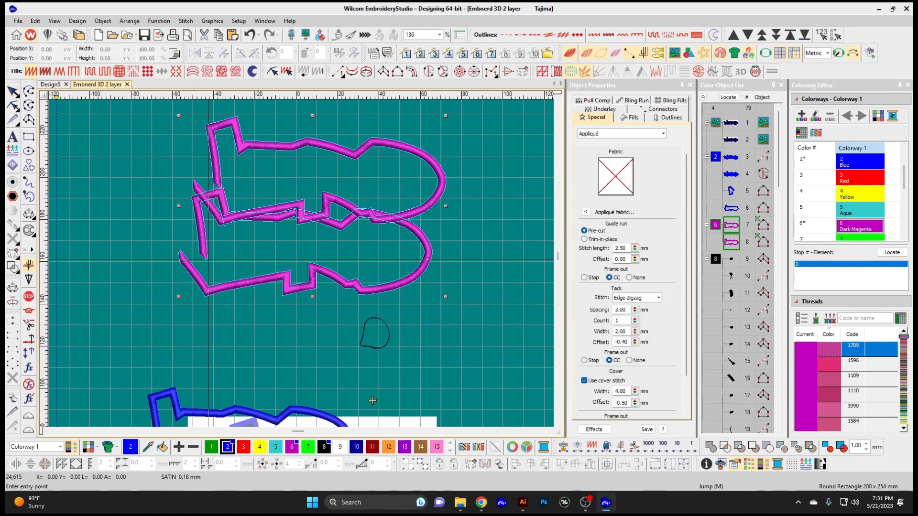
click(229, 251)
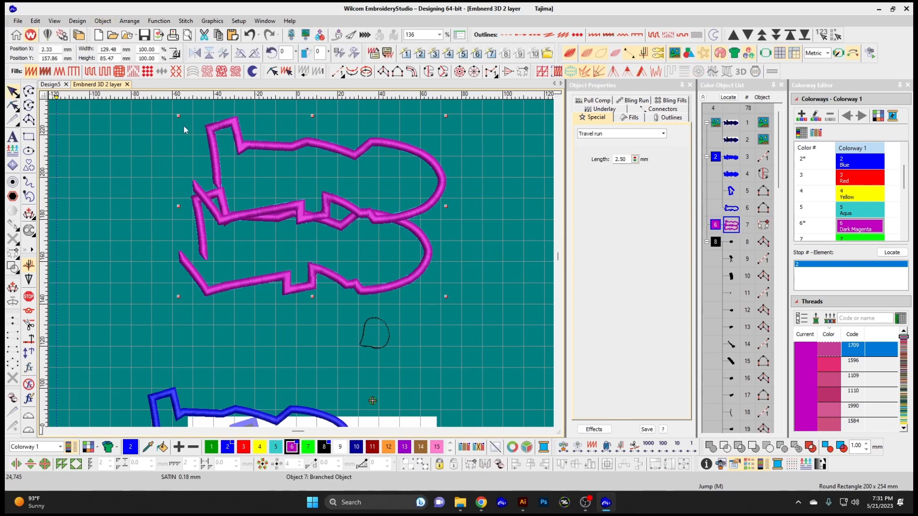
Break apart the branched magenta object and move the lower outline slightly away from its original place
key(ctrl+z)
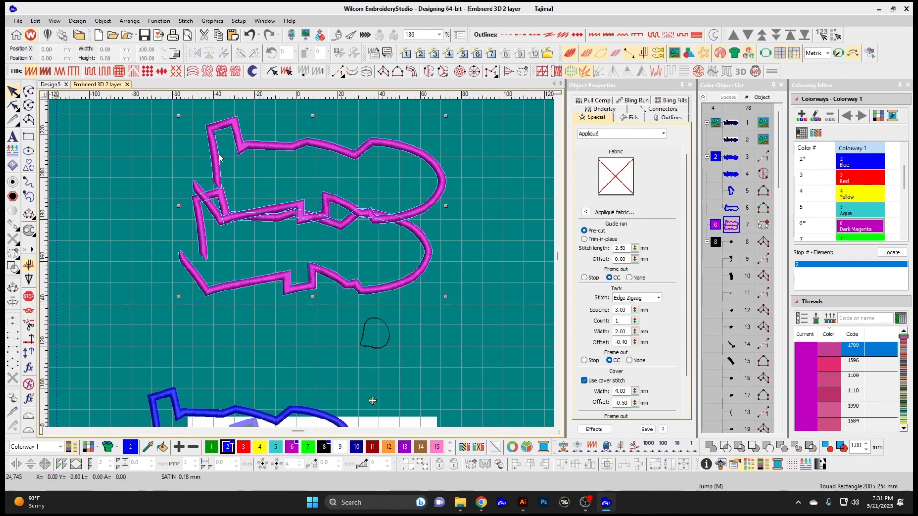
click(219, 153)
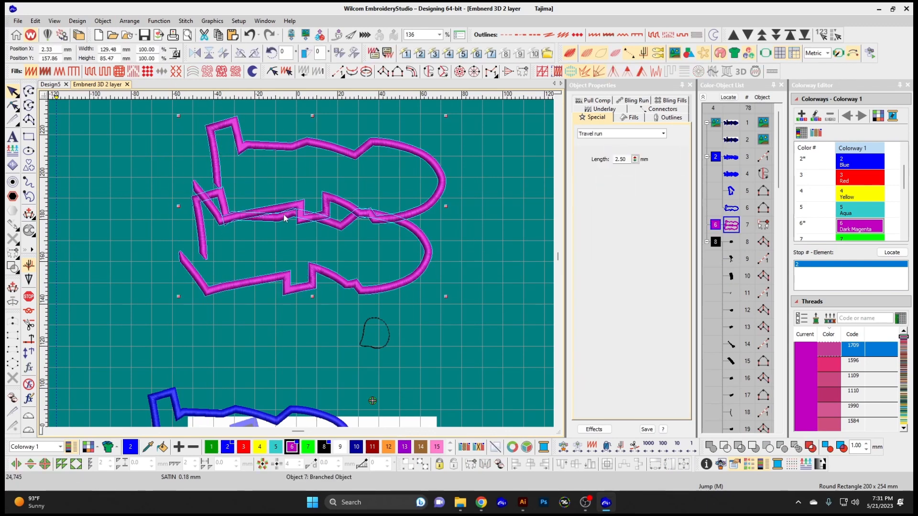
click(103, 21)
mouse_move(129, 21)
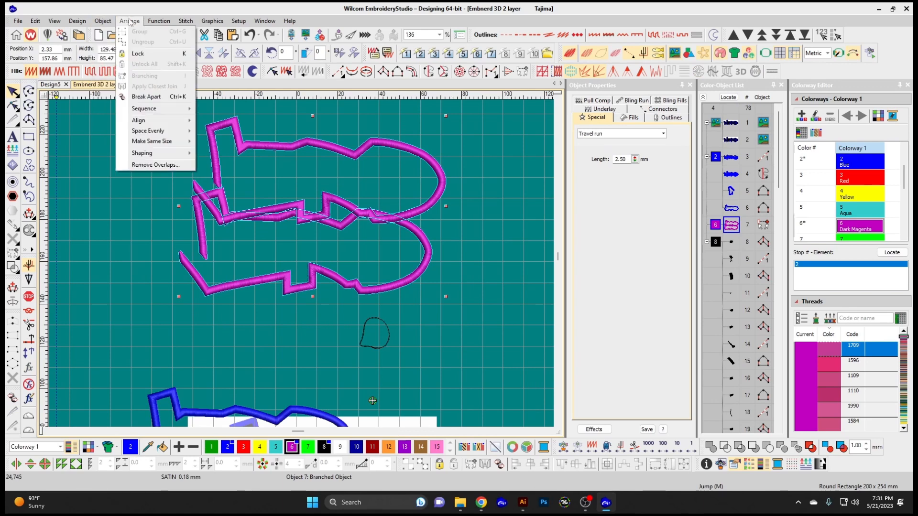
click(146, 96)
drag(345, 230, 342, 255)
drag(262, 225, 266, 203)
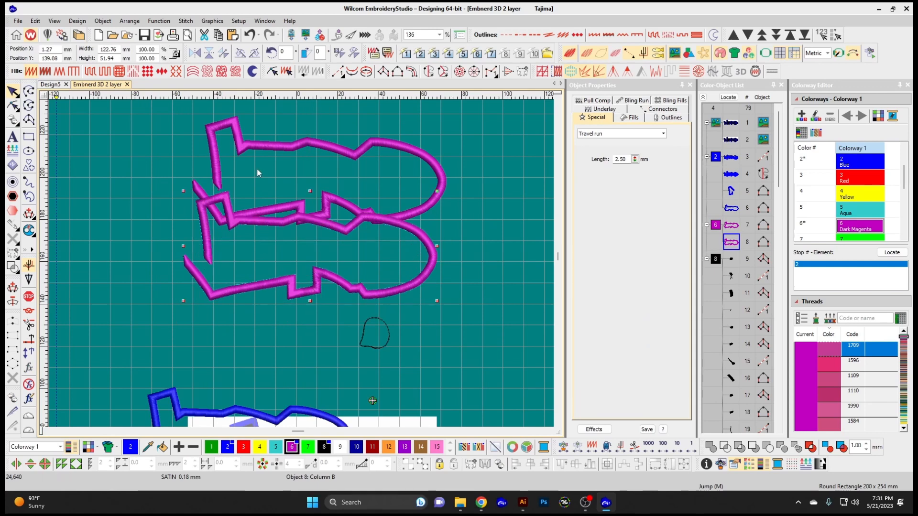
click(129, 21)
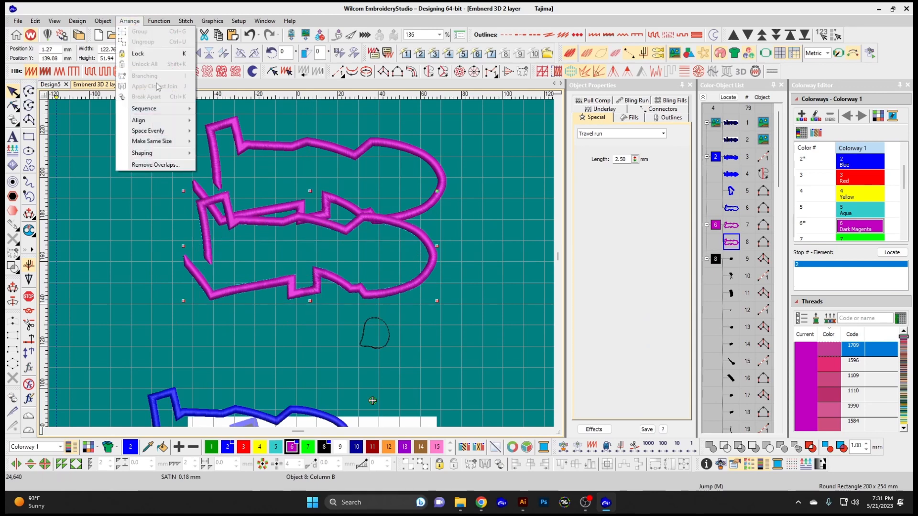
mouse_move(161, 111)
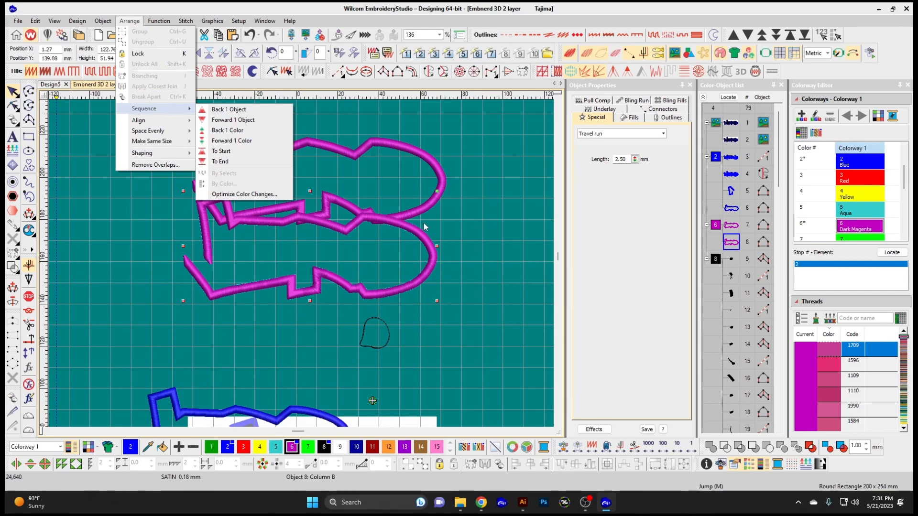
click(409, 234)
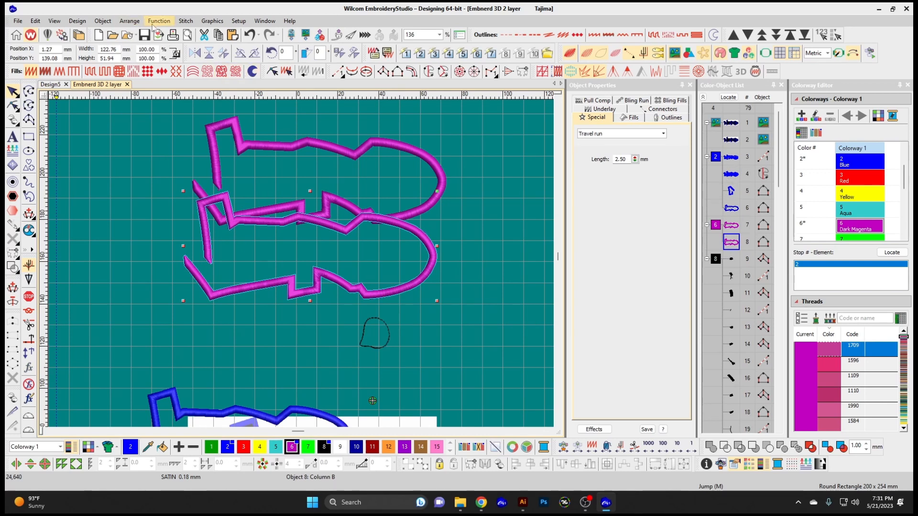
click(113, 23)
mouse_move(129, 21)
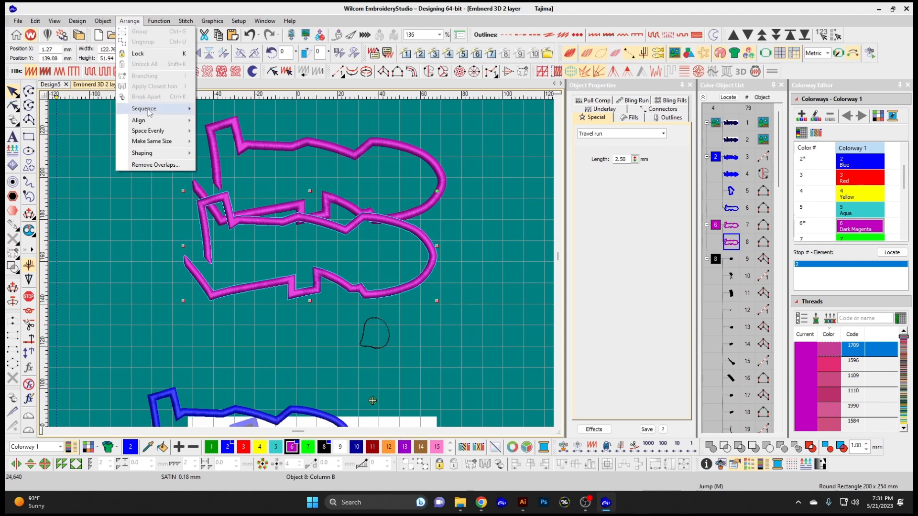
mouse_move(155, 111)
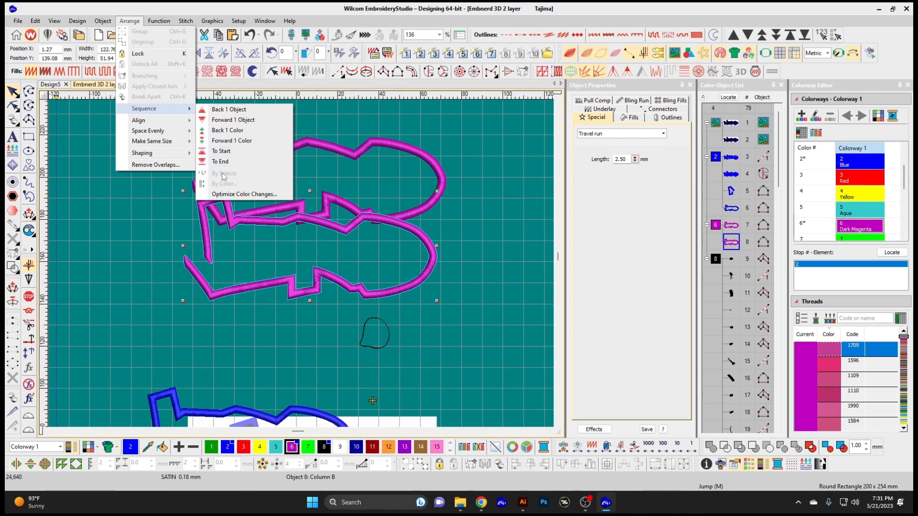
Select the upper magenta outline followed by the EXAMPLE lettering, and sequence them By Selects
click(333, 148)
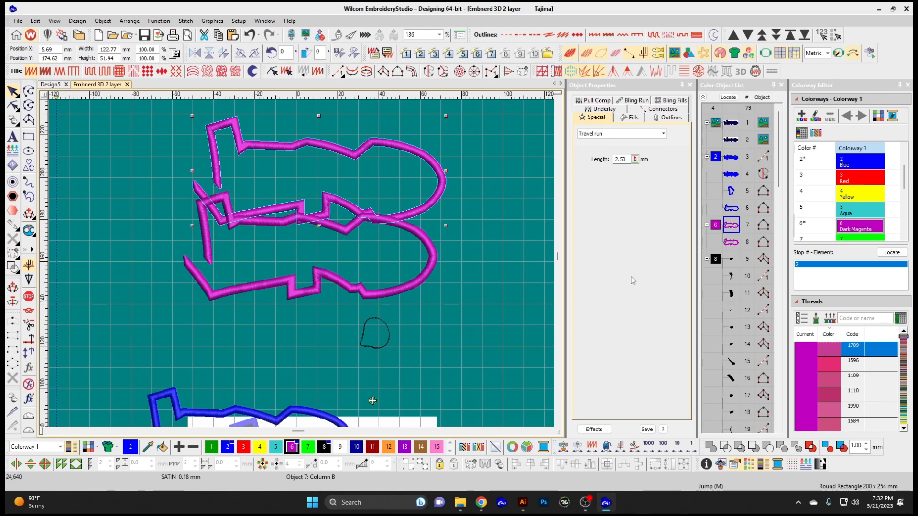
scroll(424, 289, down, 2)
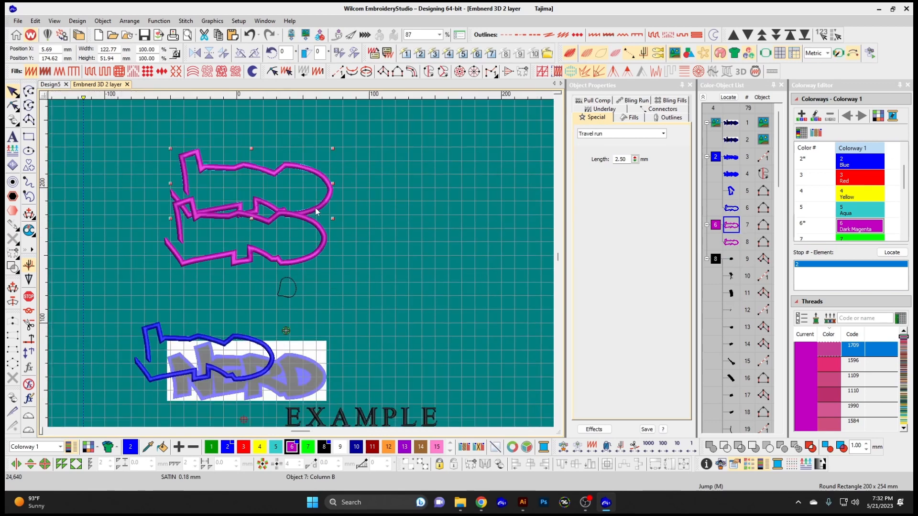
ctrl+click(318, 419)
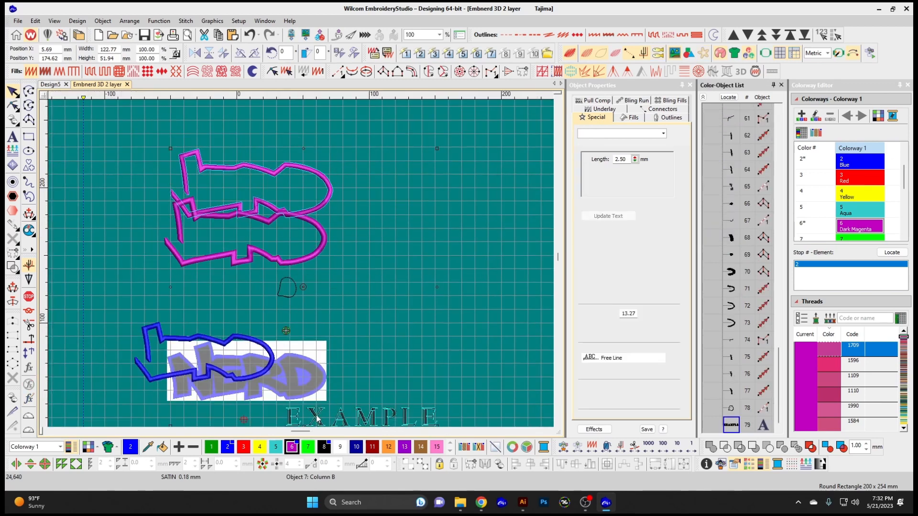
scroll(736, 324, up, 5)
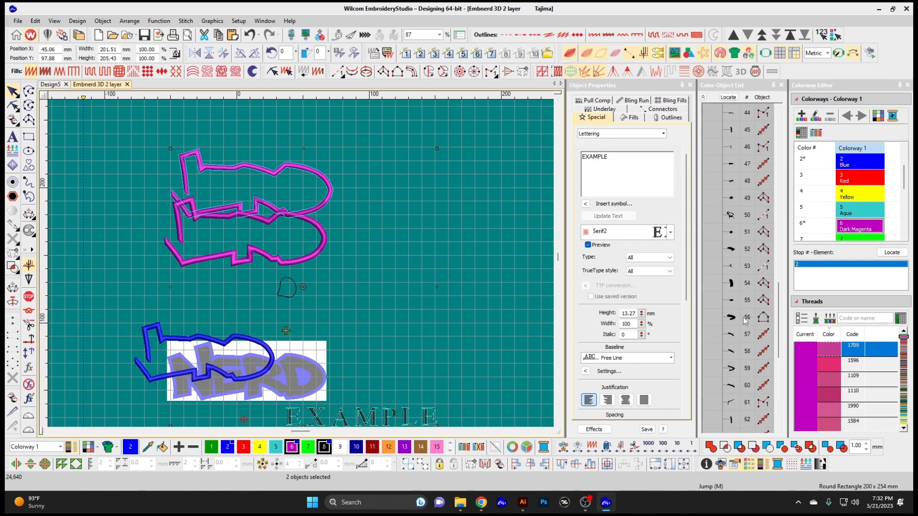
drag(779, 311, 772, 144)
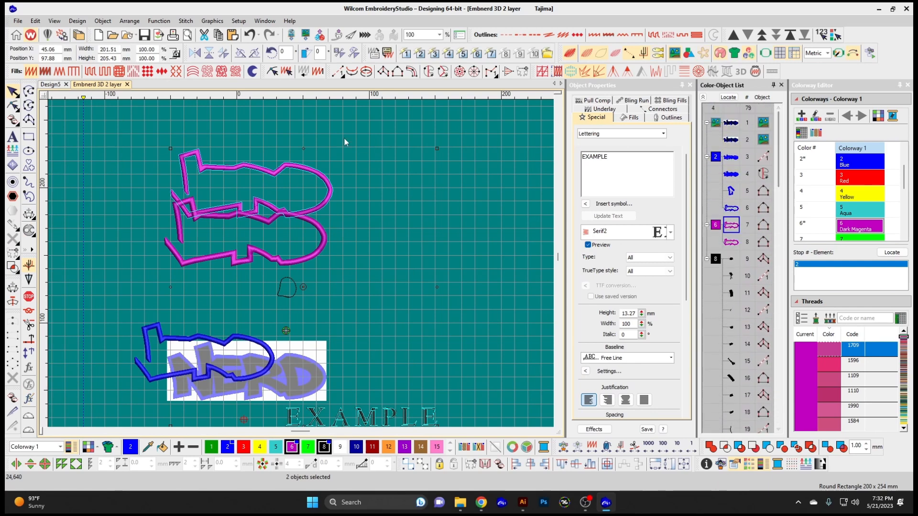
click(103, 21)
mouse_move(129, 21)
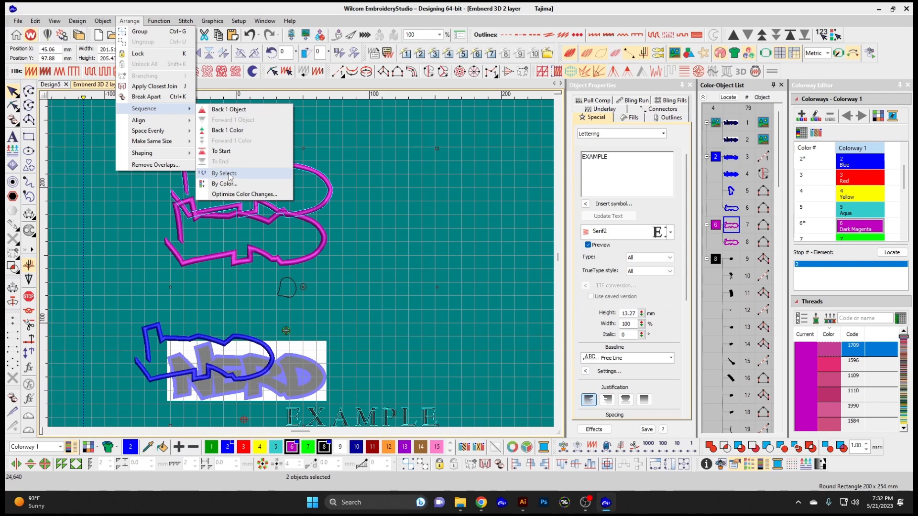
click(228, 174)
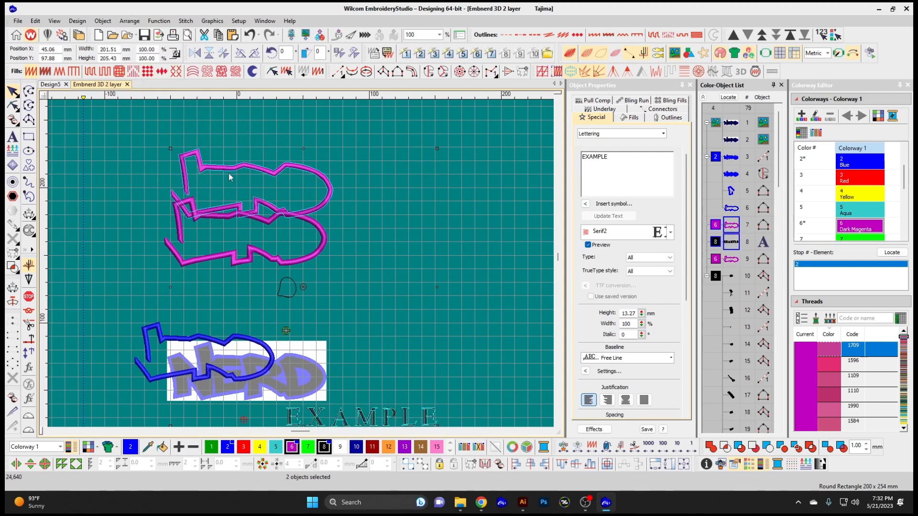
click(732, 243)
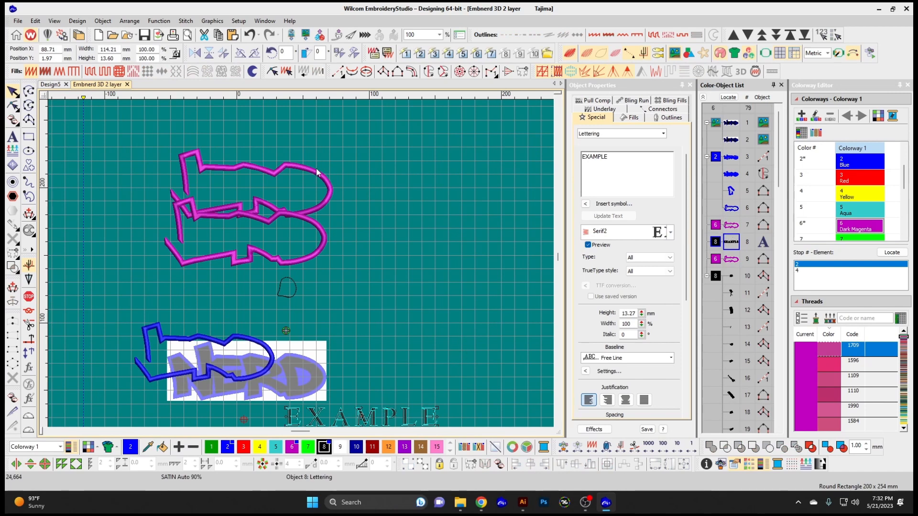
click(125, 116)
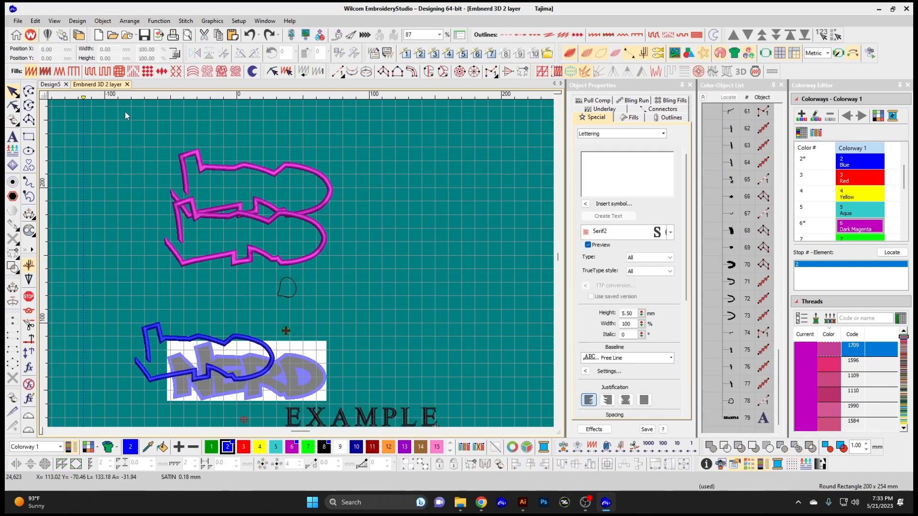
Sequence the two magenta outlines, the blue outline and the small black shape by color in the order Dark Magenta, Blue, Black
click(259, 199)
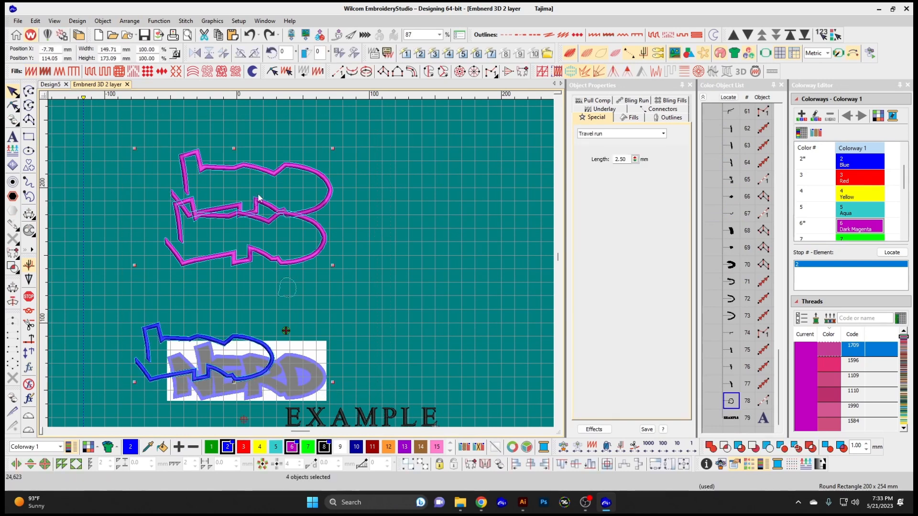
click(129, 21)
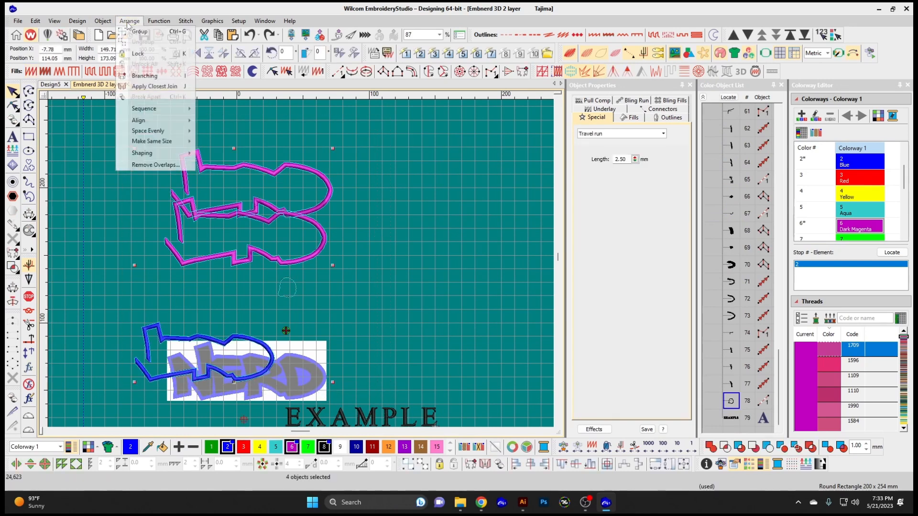
click(123, 22)
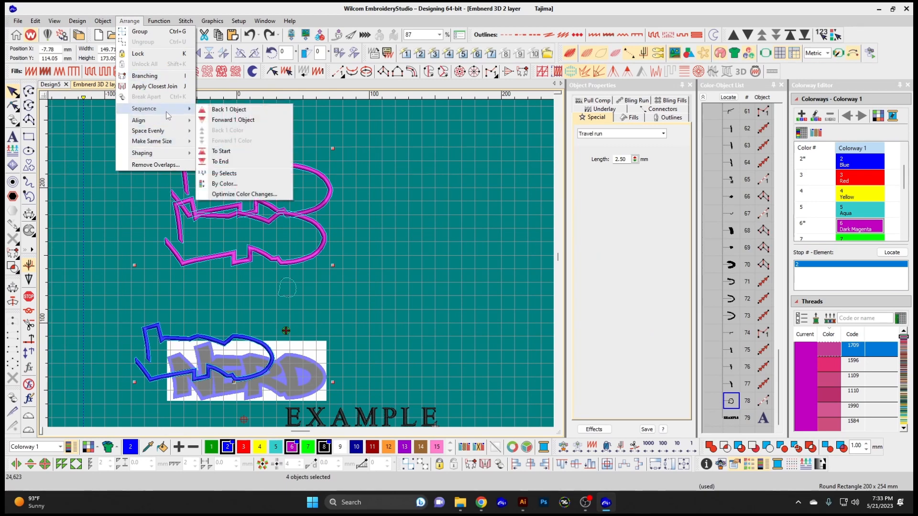
click(218, 184)
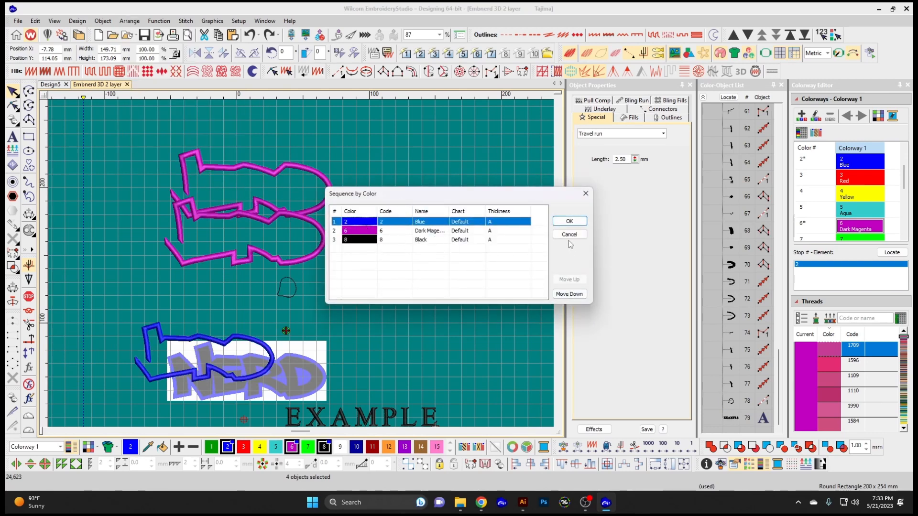
click(373, 232)
click(573, 281)
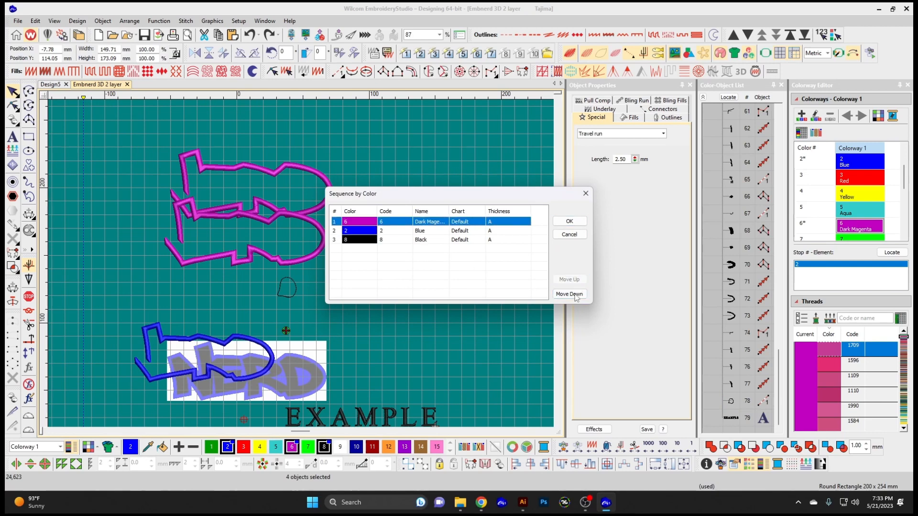
click(569, 294)
click(569, 294)
click(570, 280)
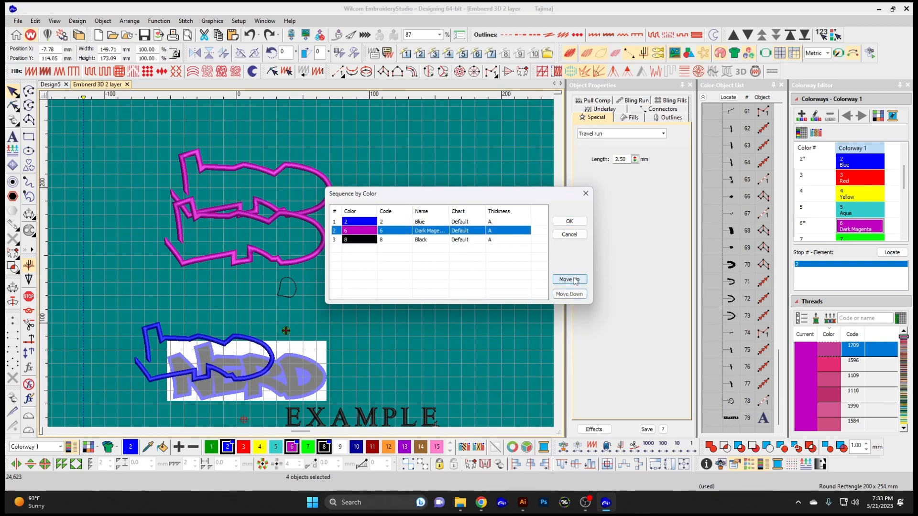
click(569, 280)
click(570, 222)
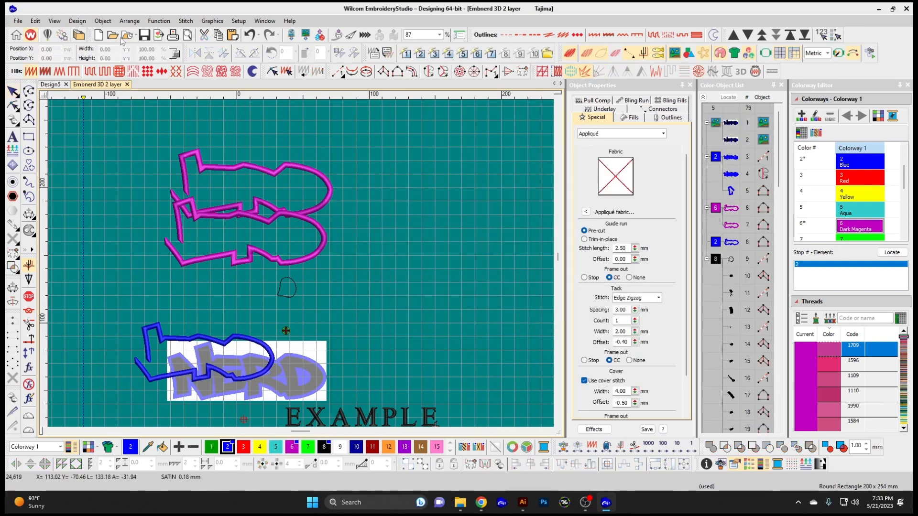
Align the two magenta outlines on their centers so one sits exactly over the other
click(130, 21)
mouse_move(163, 112)
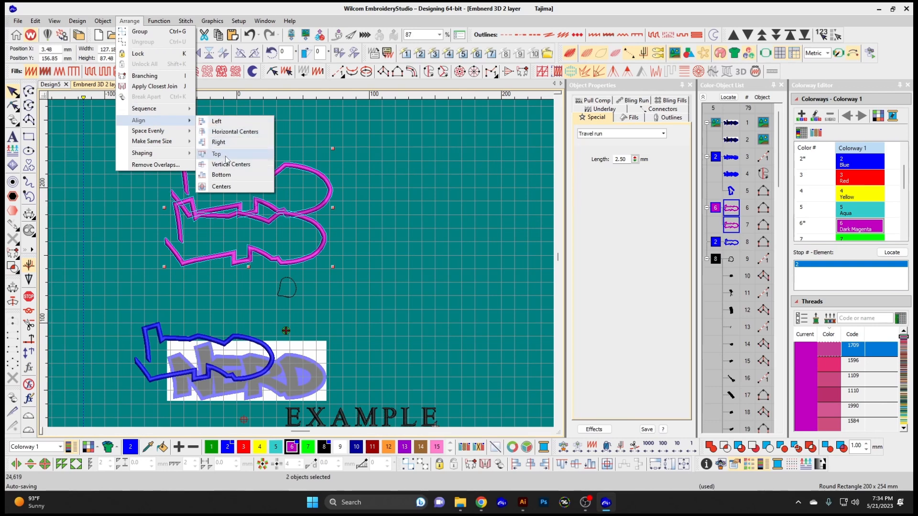
click(224, 188)
click(366, 217)
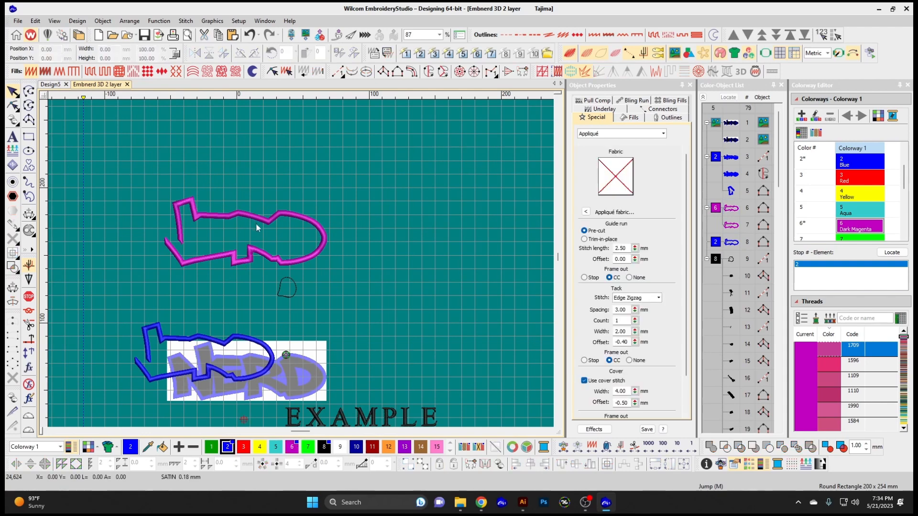
drag(257, 228, 262, 207)
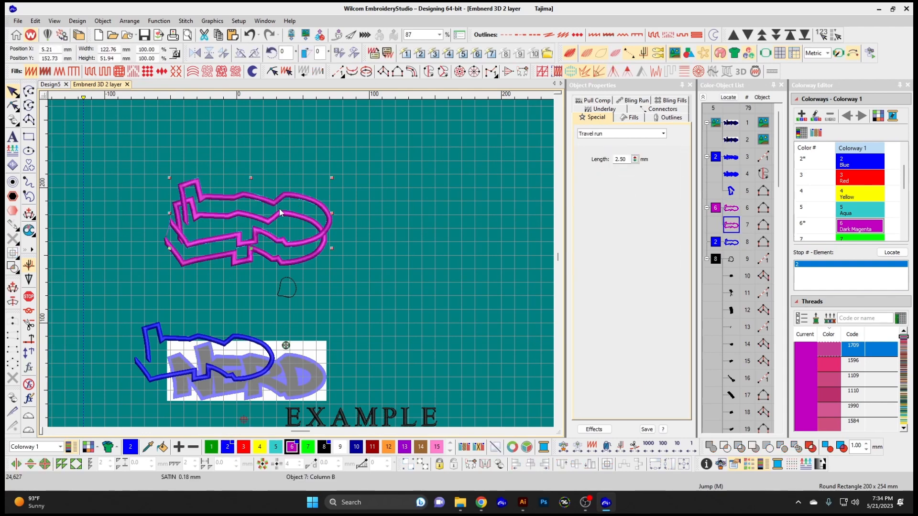
key(ctrl+z)
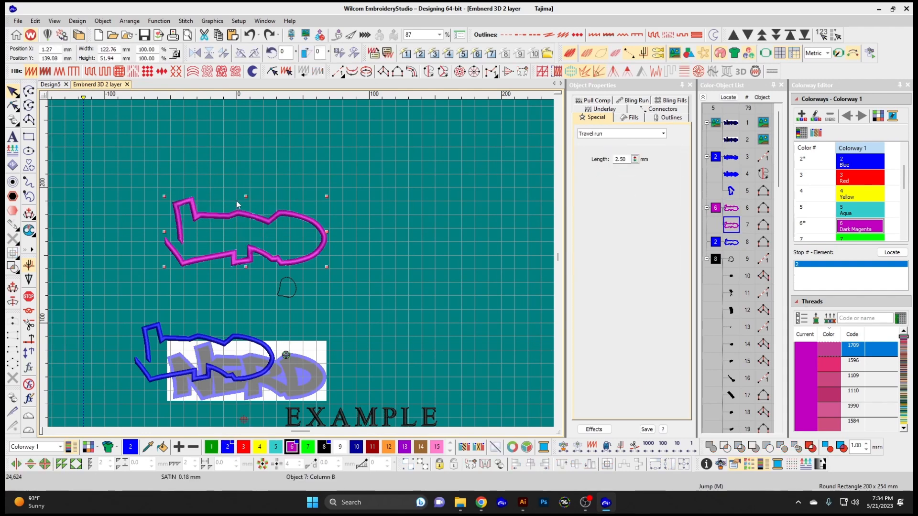
click(130, 21)
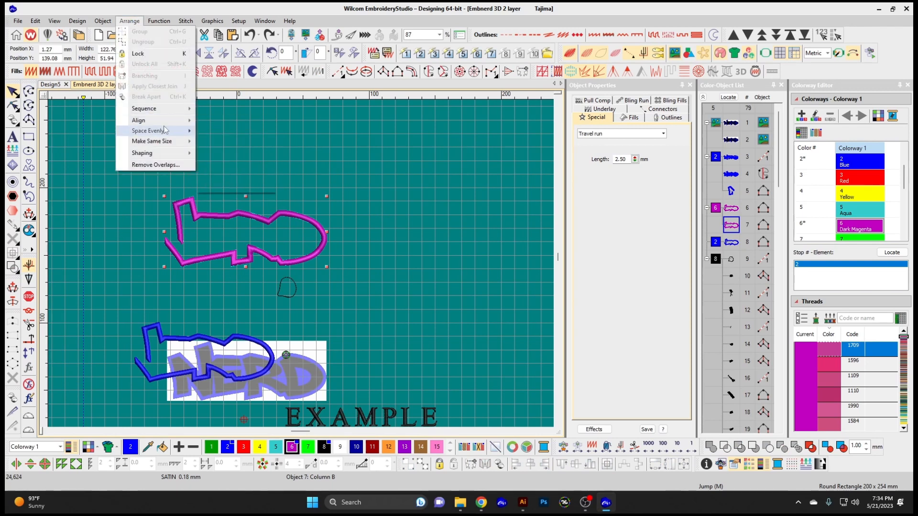
click(160, 214)
click(202, 216)
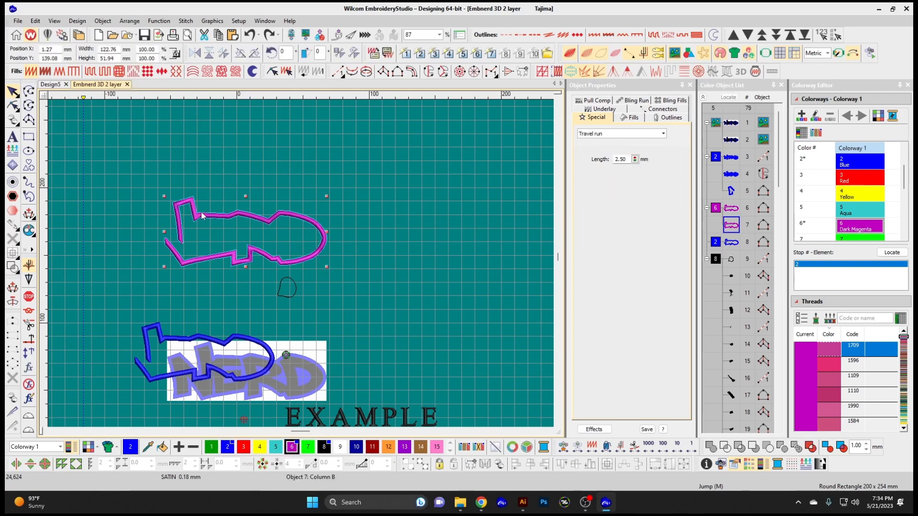
drag(202, 216, 229, 151)
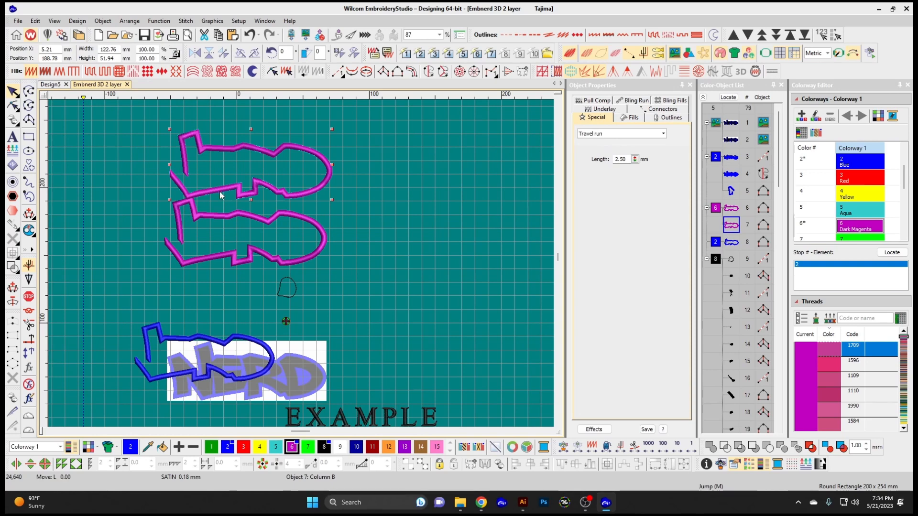
drag(220, 203, 230, 236)
right_click(225, 154)
click(210, 168)
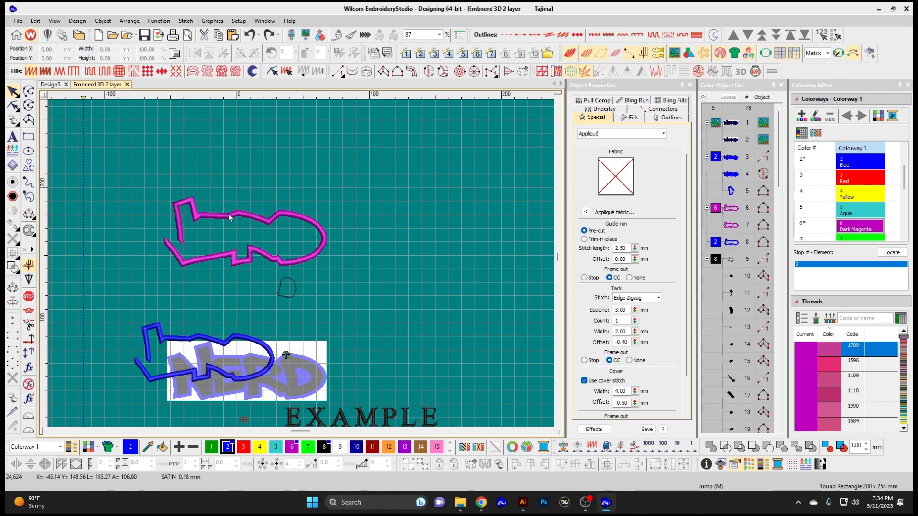
Spread the stacked magenta outlines vertically with an added copy above them, and space the three outlines evenly down
click(228, 216)
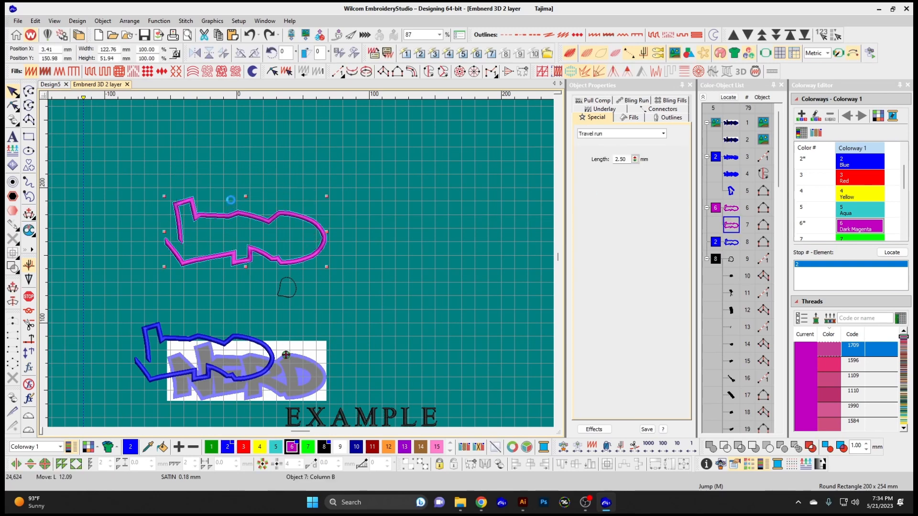
drag(231, 204, 235, 154)
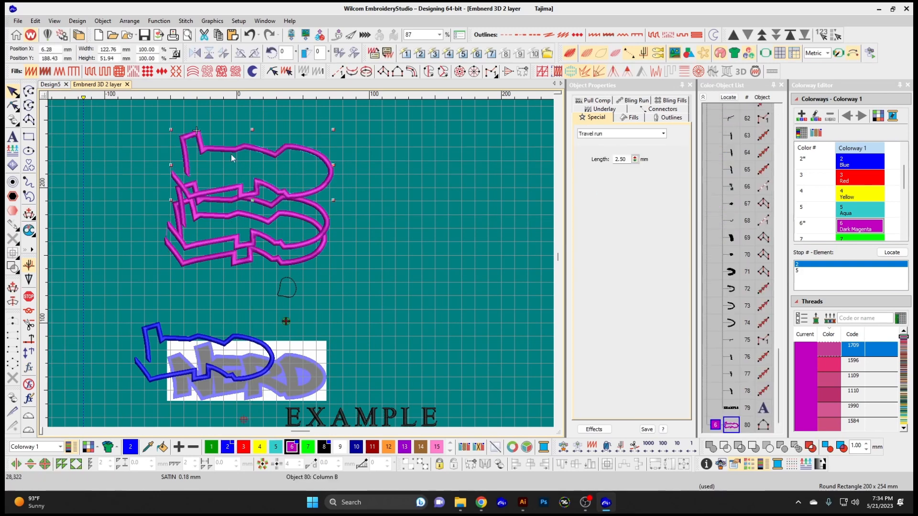
drag(141, 116, 358, 268)
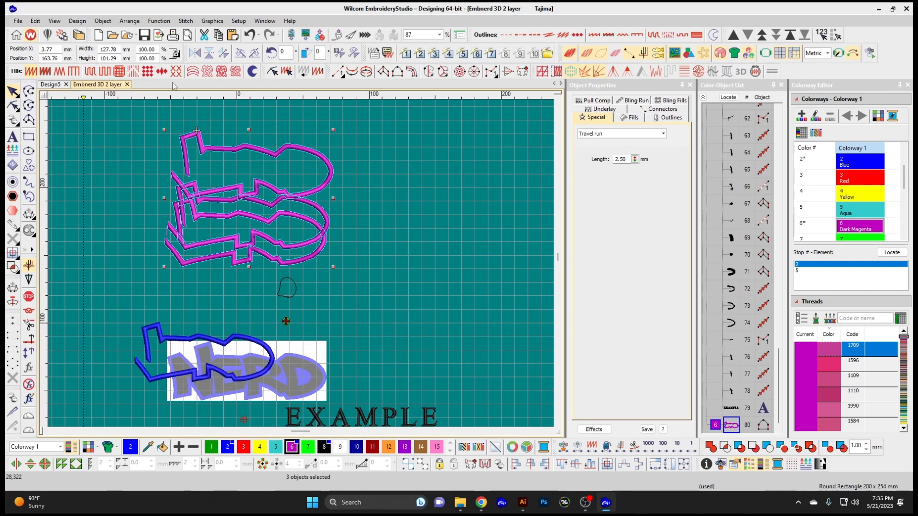
click(129, 21)
mouse_move(174, 110)
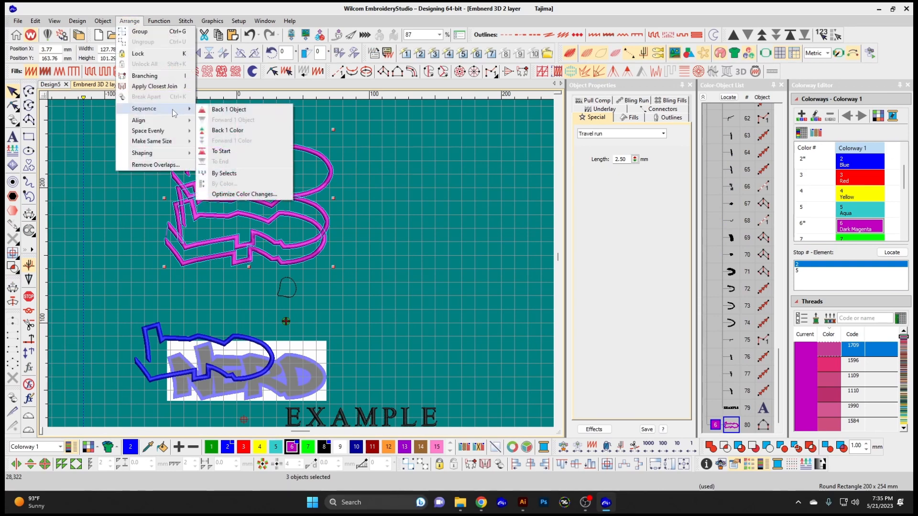
mouse_move(173, 130)
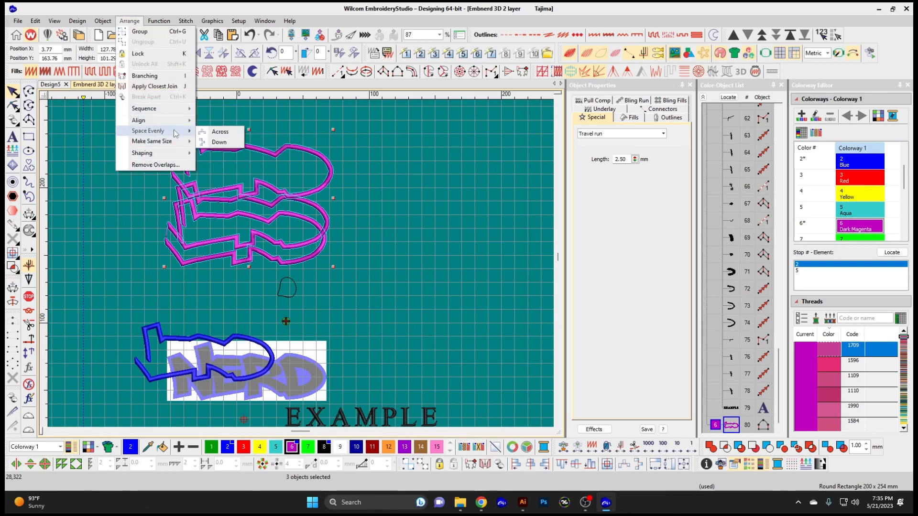
click(221, 143)
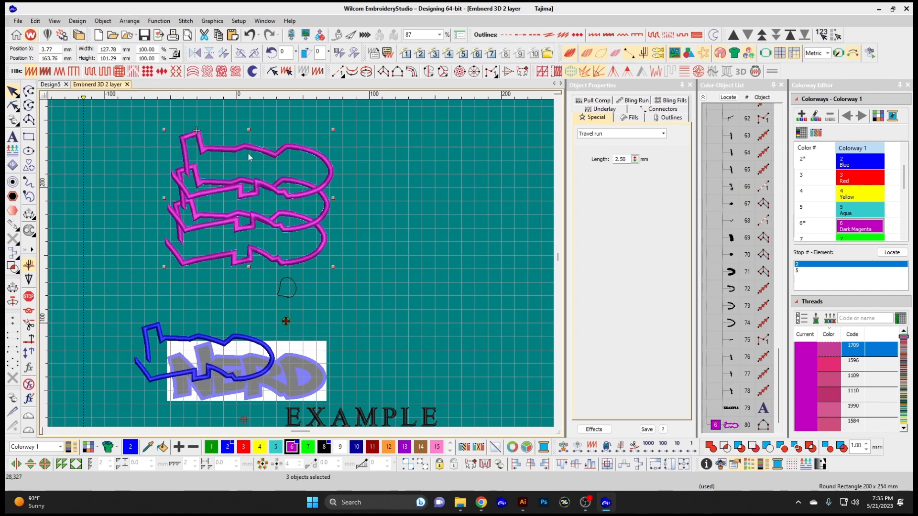
key(Escape)
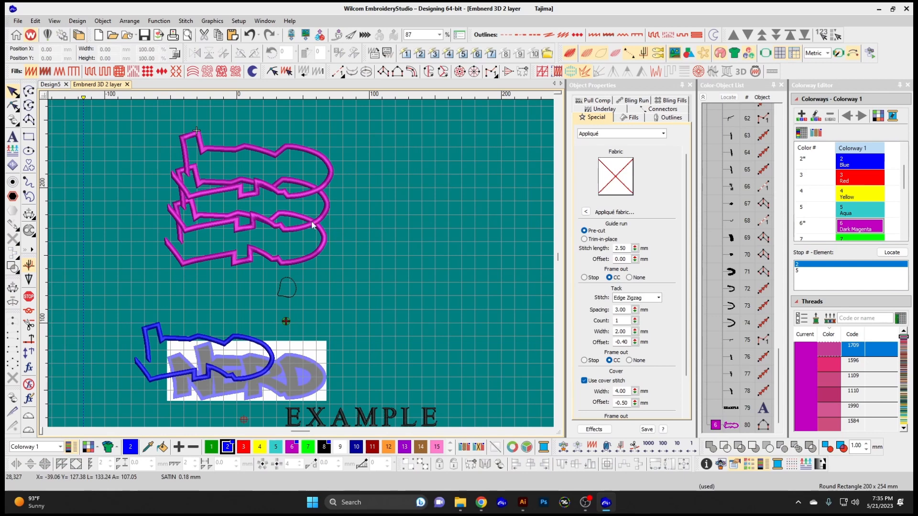
Shrink the uppermost magenta outline proportionally to about 81%, about 99 mm wide and 42 mm high
click(130, 21)
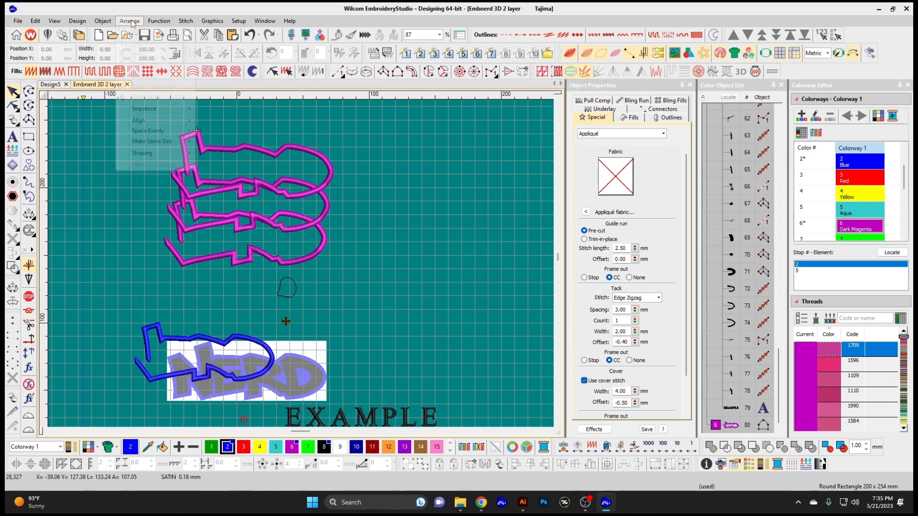
mouse_move(166, 141)
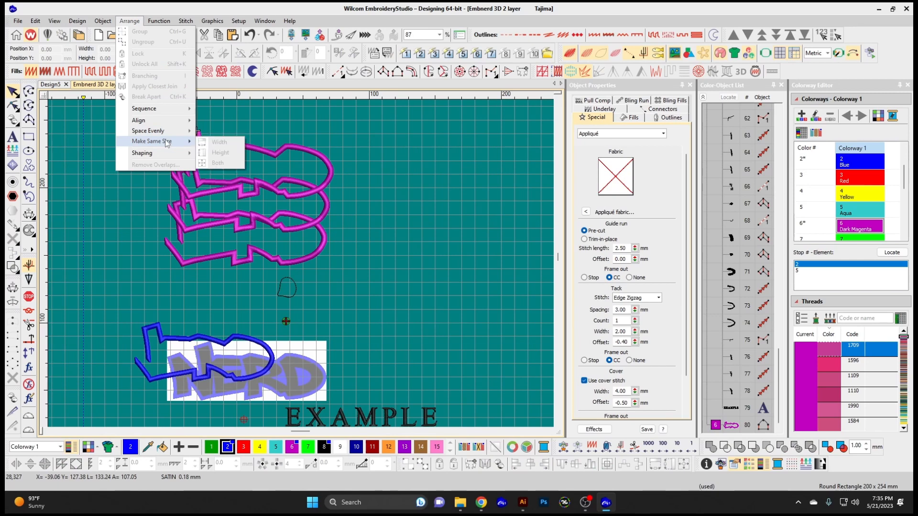
click(136, 184)
click(321, 183)
drag(333, 200, 307, 190)
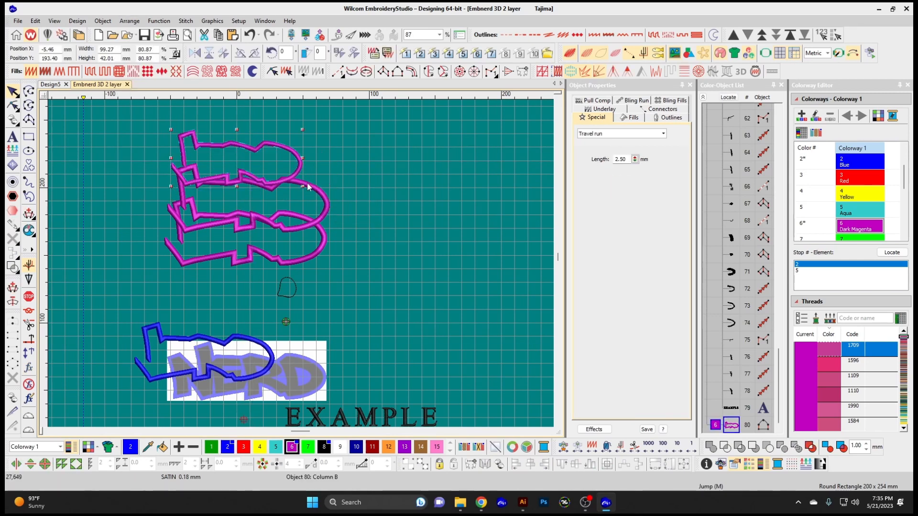
Select the shrunken magenta outline together with the middle one and make both the same size in width and height
key(ctrl+a)
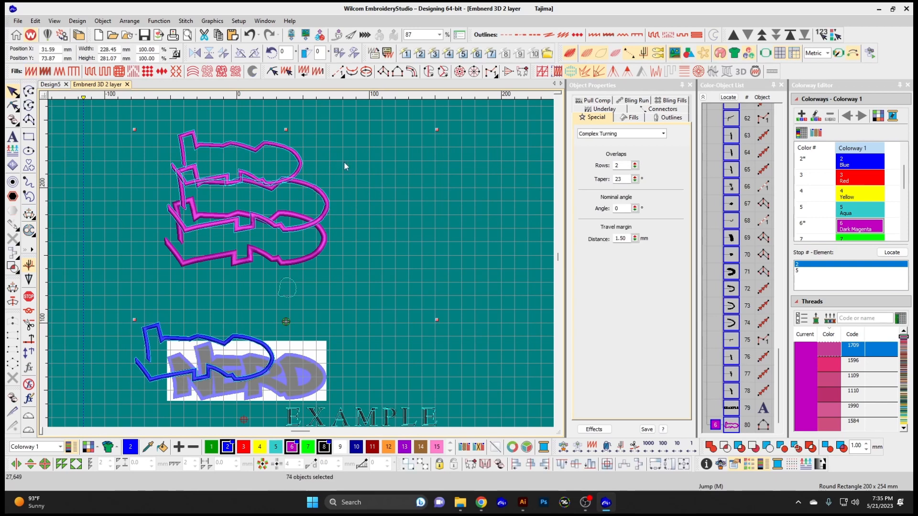
click(294, 135)
click(318, 190)
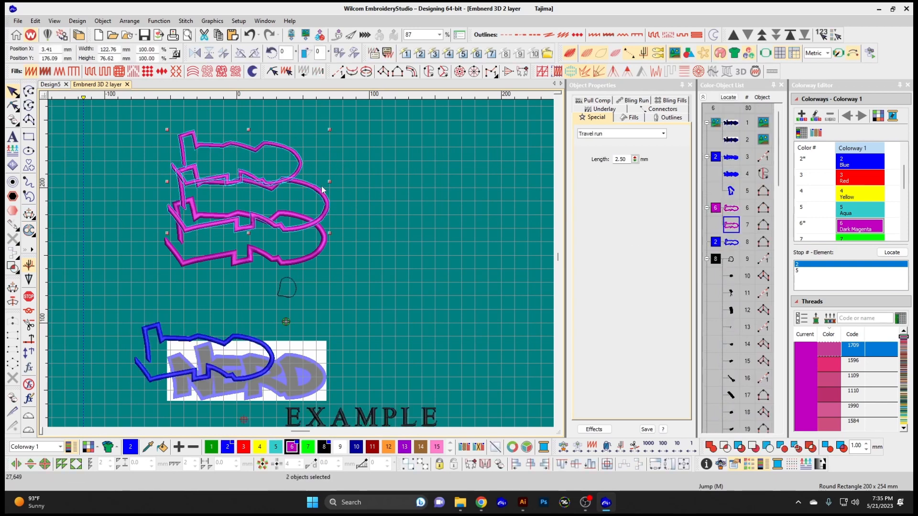
click(129, 21)
mouse_move(172, 143)
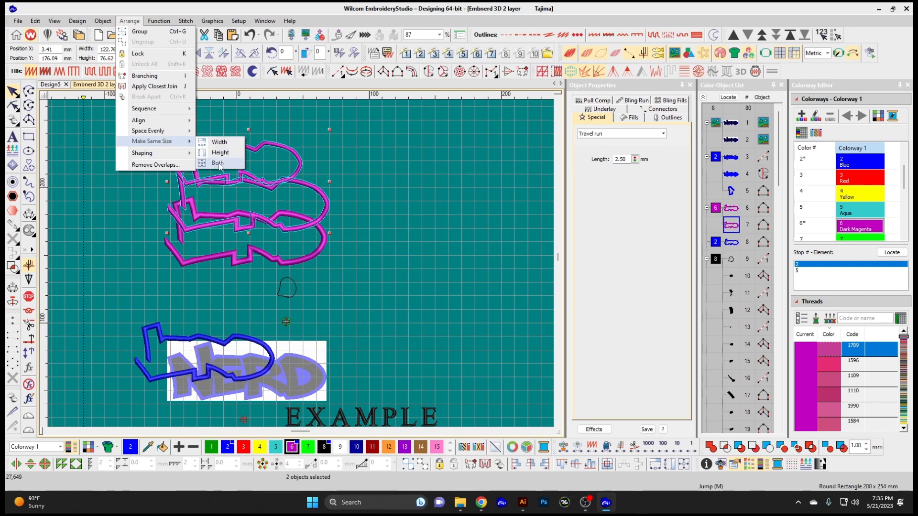
click(219, 164)
click(344, 165)
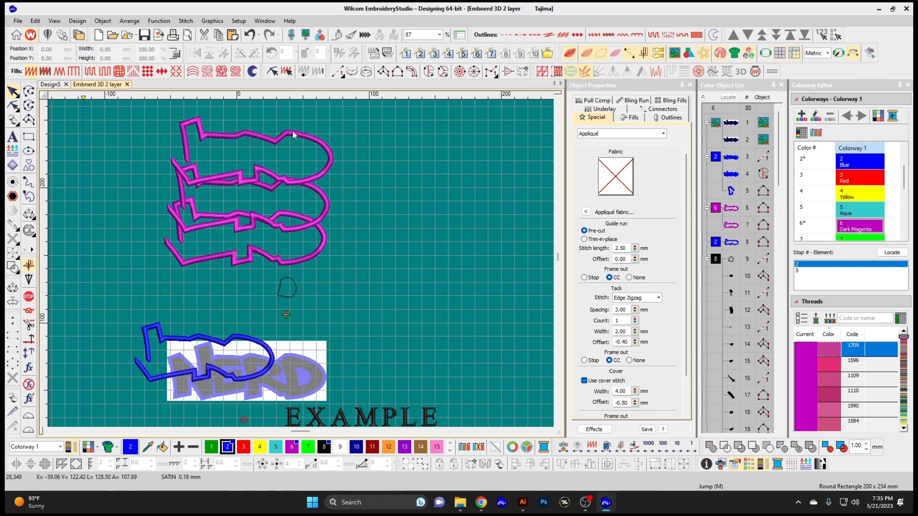
click(283, 139)
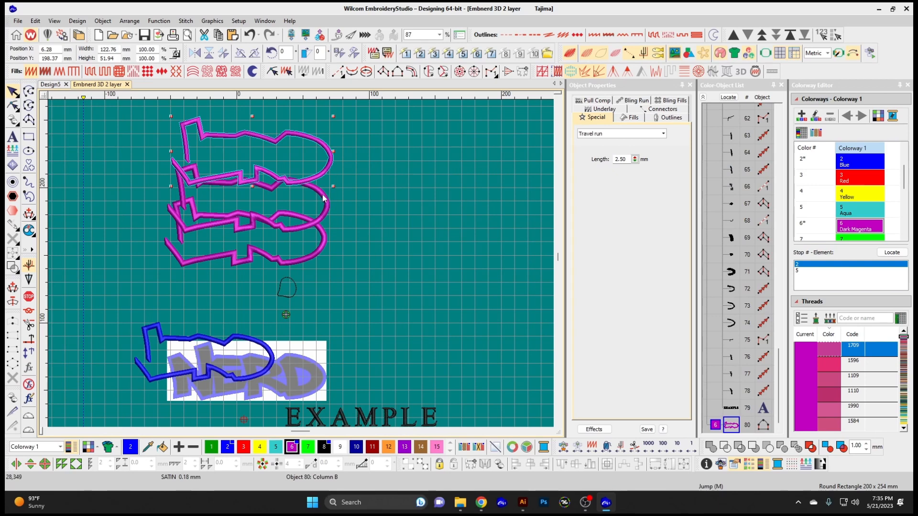
click(124, 21)
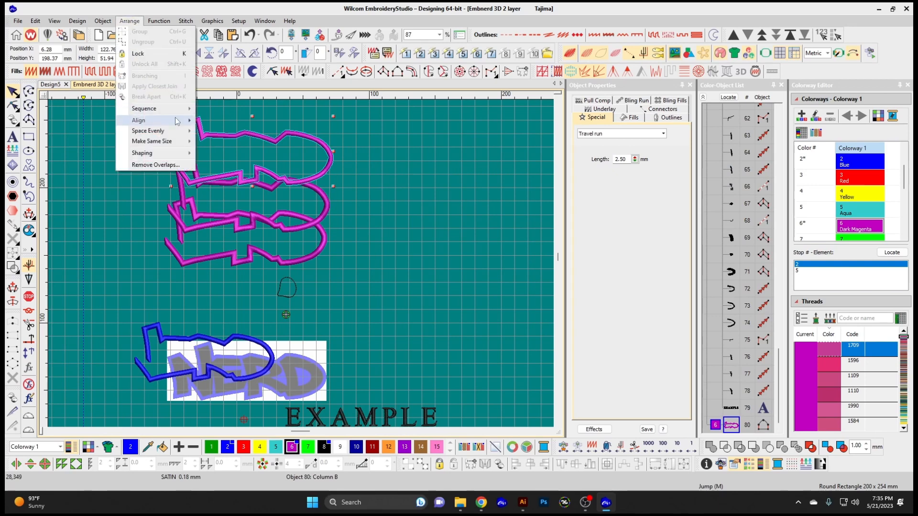
mouse_move(170, 158)
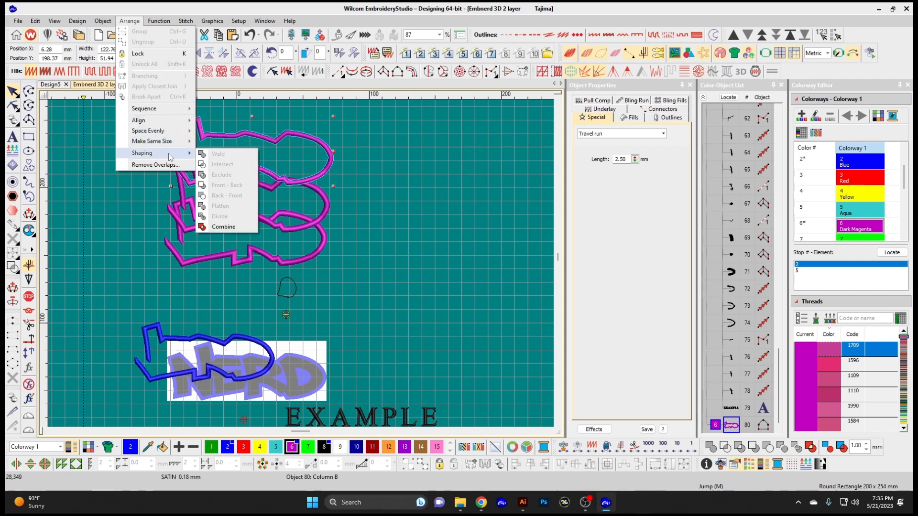
click(385, 188)
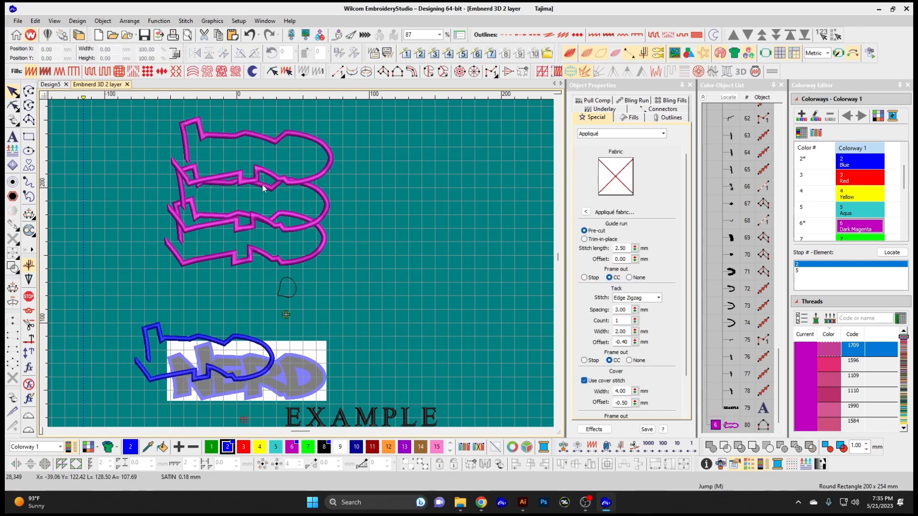
Arrange the upper and middle magenta outlines side by side with their ends overlapping, and move the lowest outline further down
drag(264, 169, 394, 179)
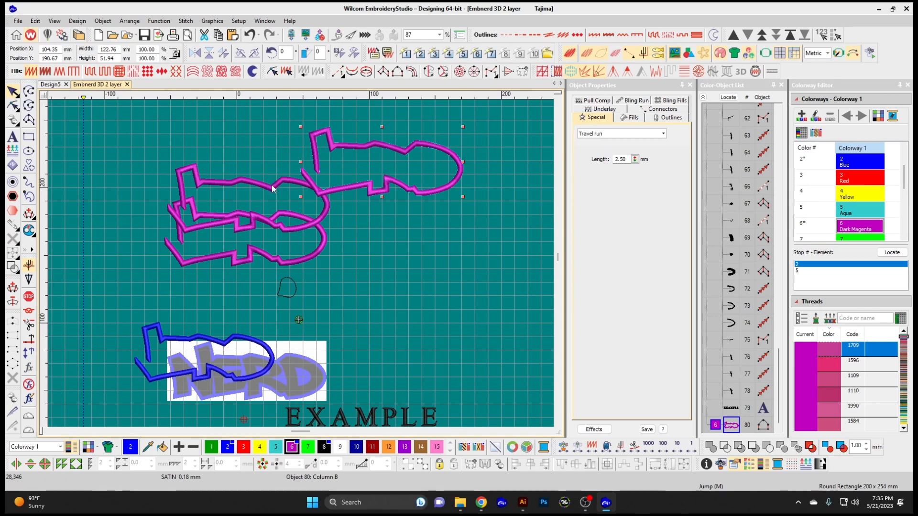
drag(271, 186, 246, 148)
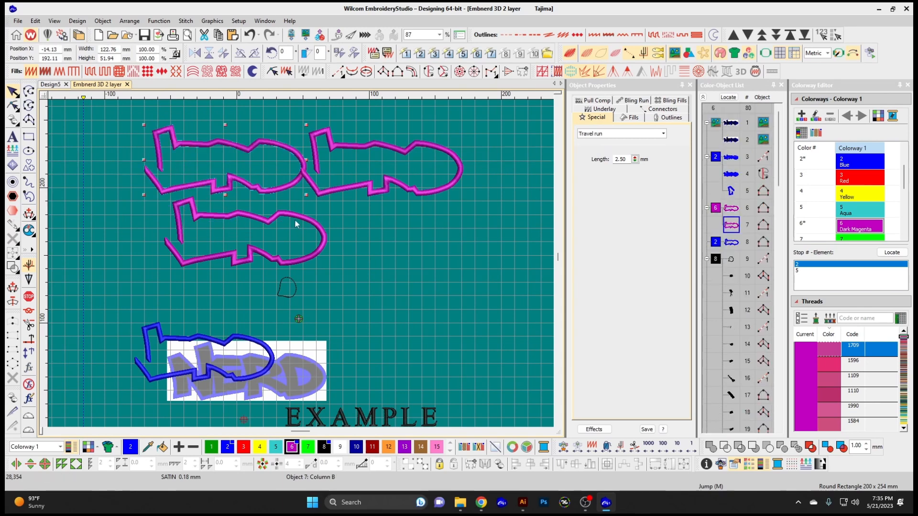
drag(295, 219, 302, 258)
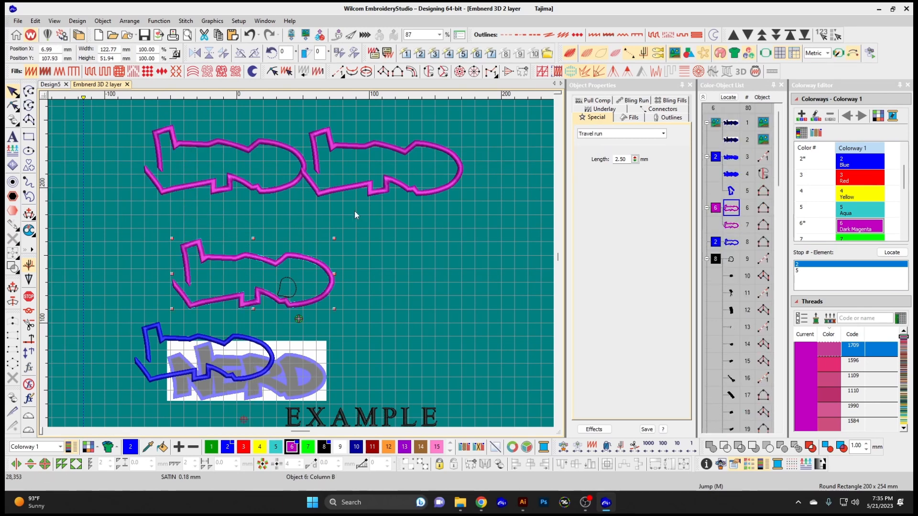
click(355, 211)
drag(319, 193, 260, 193)
Weld the two overlapping magenta outlines into one object and inspect the resulting stitches up close
drag(116, 125, 438, 212)
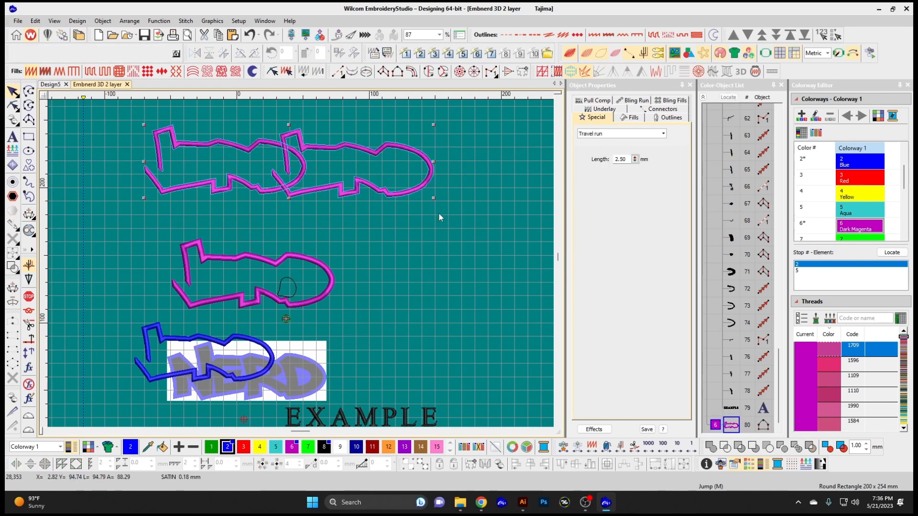
click(129, 21)
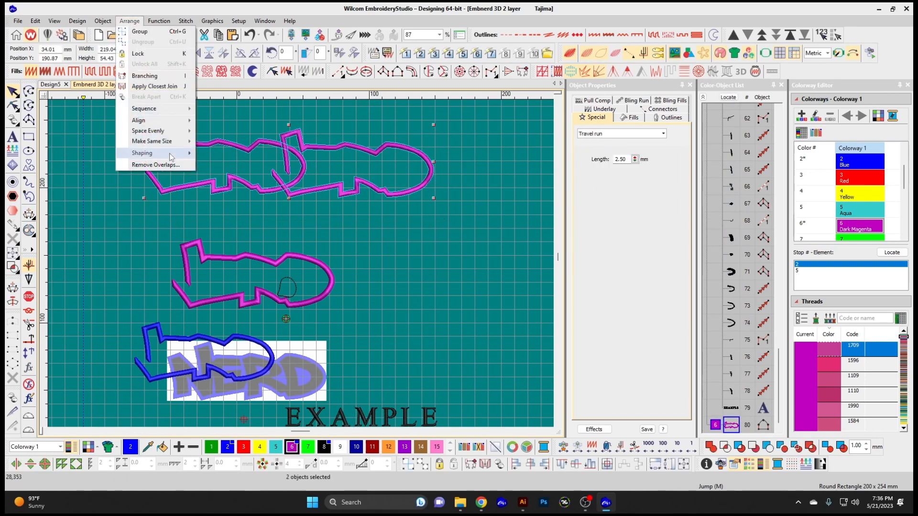
mouse_move(170, 153)
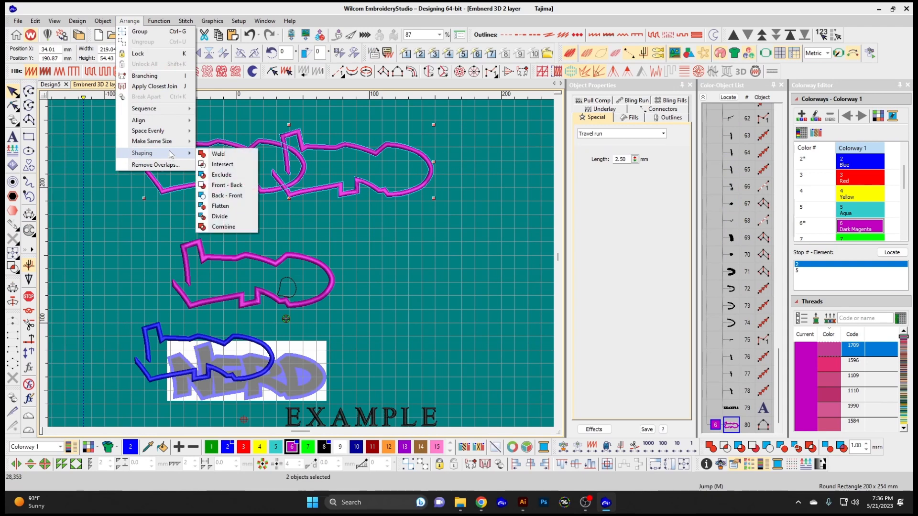
click(236, 153)
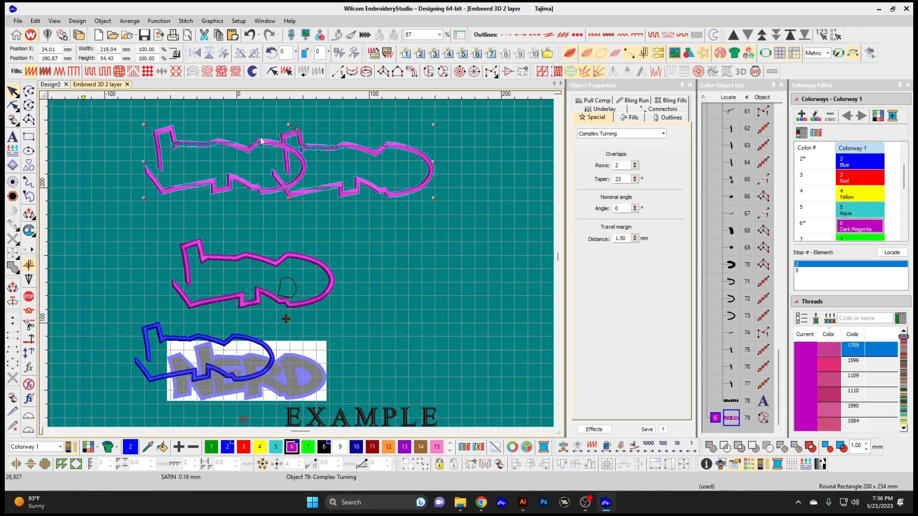
scroll(254, 152, up, 3)
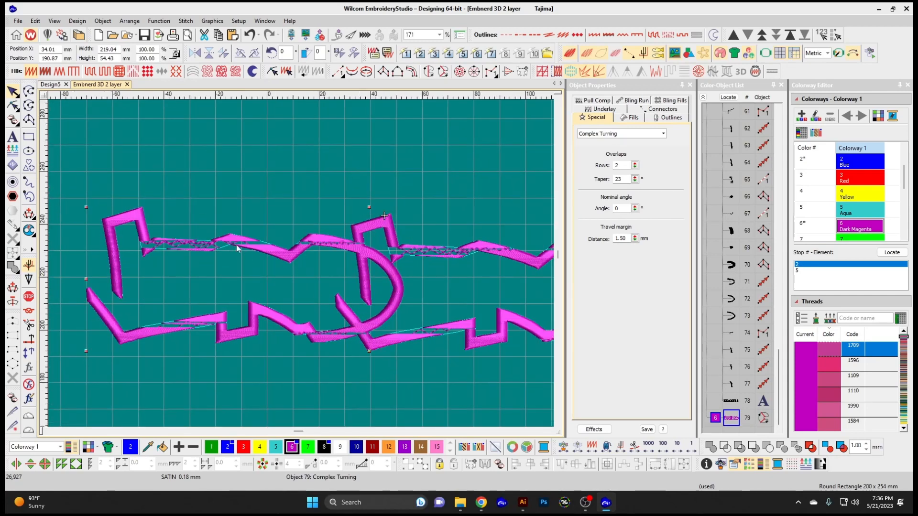
scroll(405, 286, down, 1)
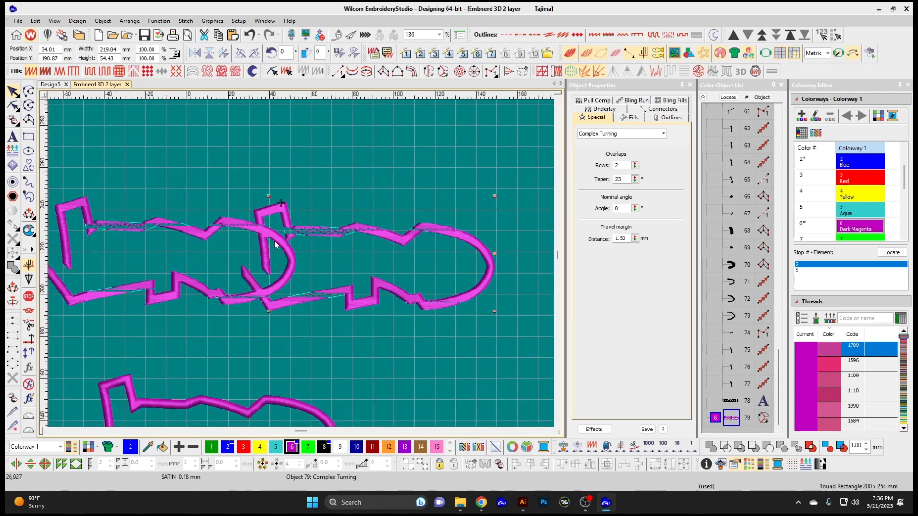
Undo the weld, try the Intersect shaping on the two overlapping magenta outlines, and revert it
key(ctrl+z)
click(77, 21)
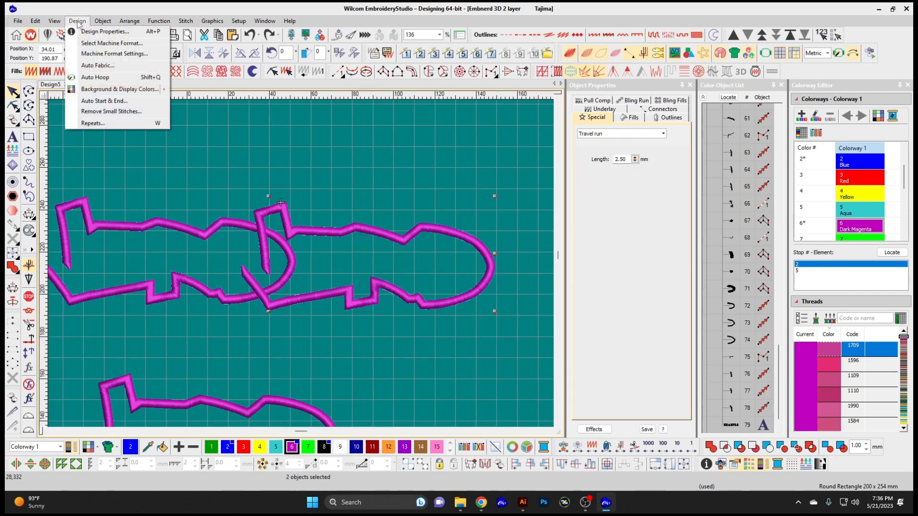
mouse_move(103, 21)
mouse_move(133, 24)
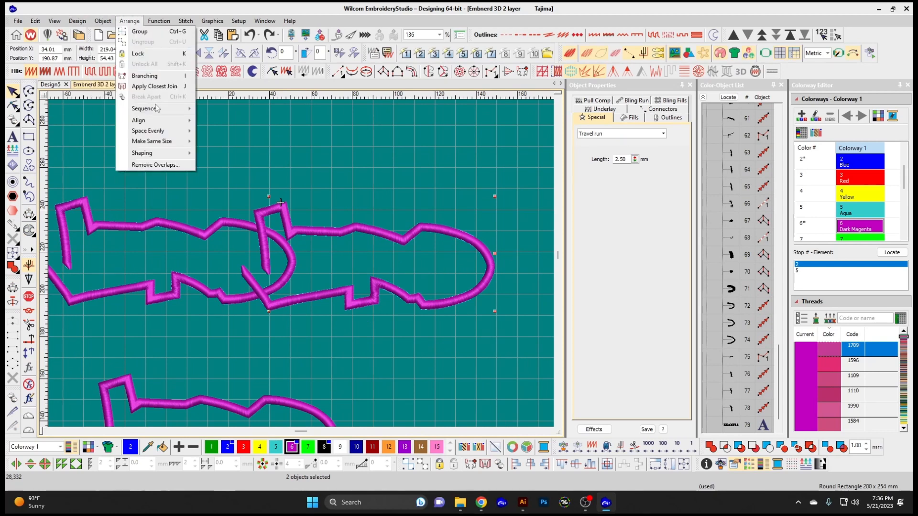
mouse_move(162, 125)
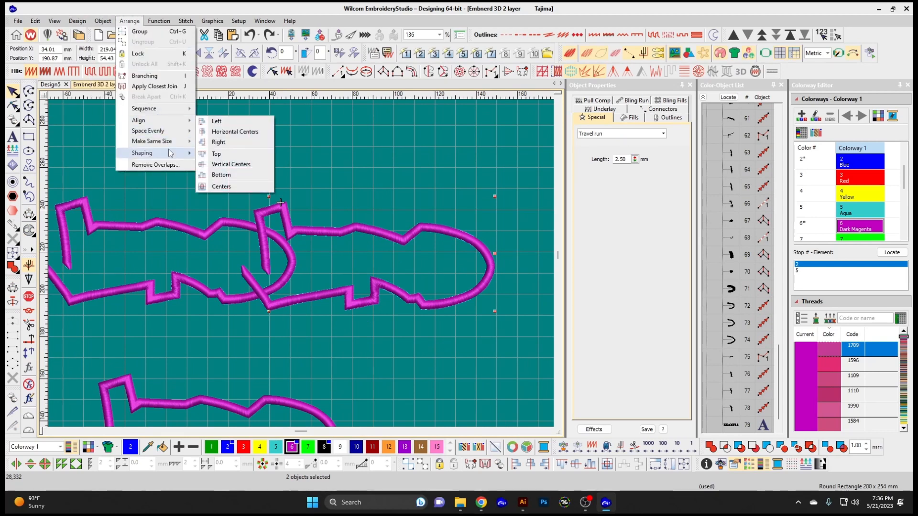
mouse_move(168, 151)
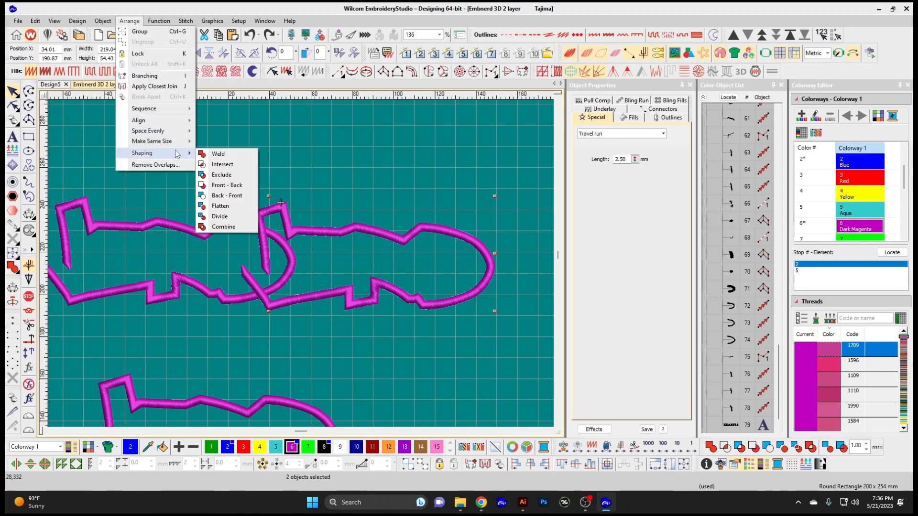
click(233, 164)
click(253, 177)
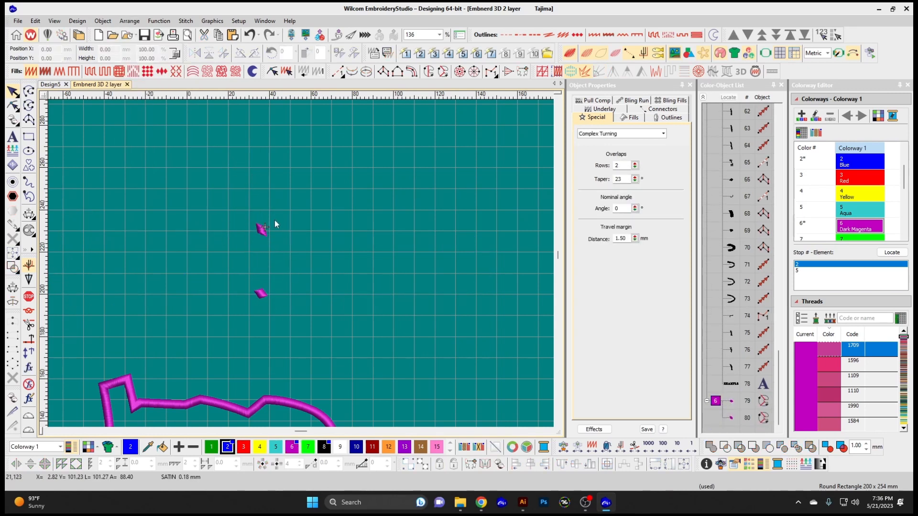
key(ctrl+z)
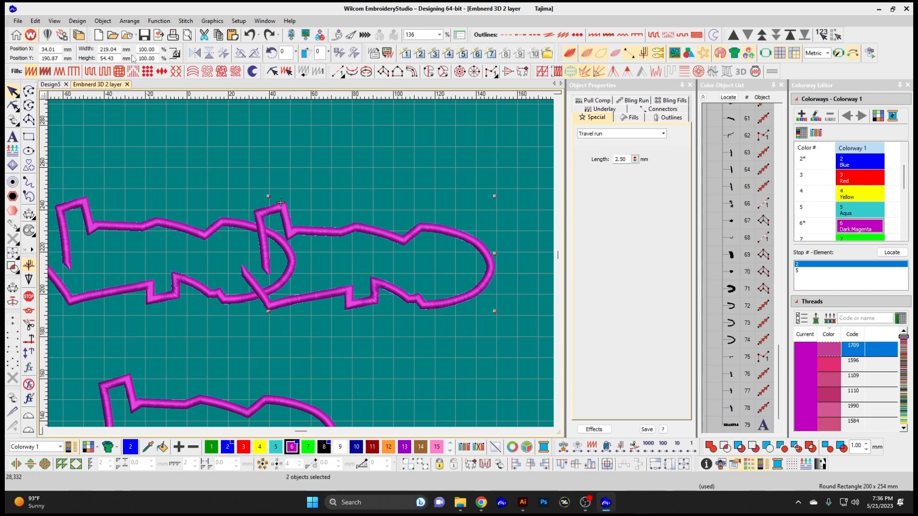
Try the Exclude shaping on the two overlapping magenta outlines and undo it
click(103, 21)
mouse_move(123, 27)
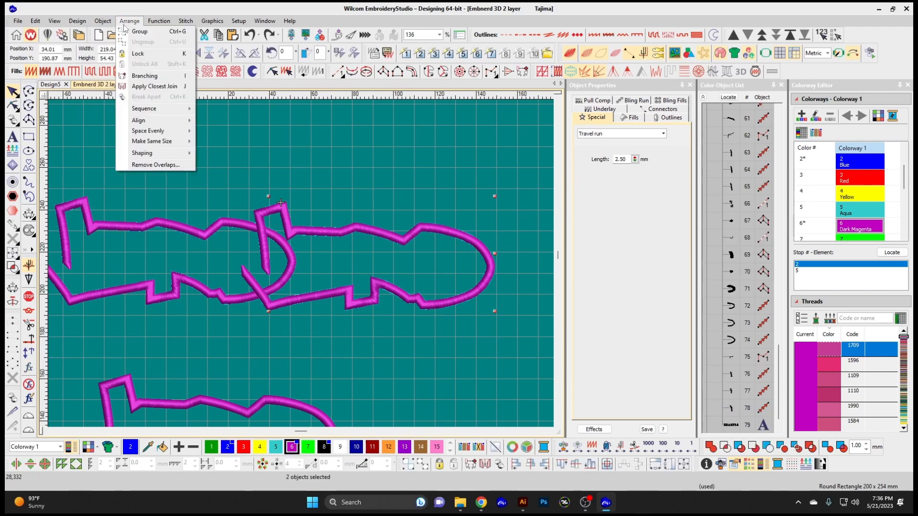
mouse_move(174, 152)
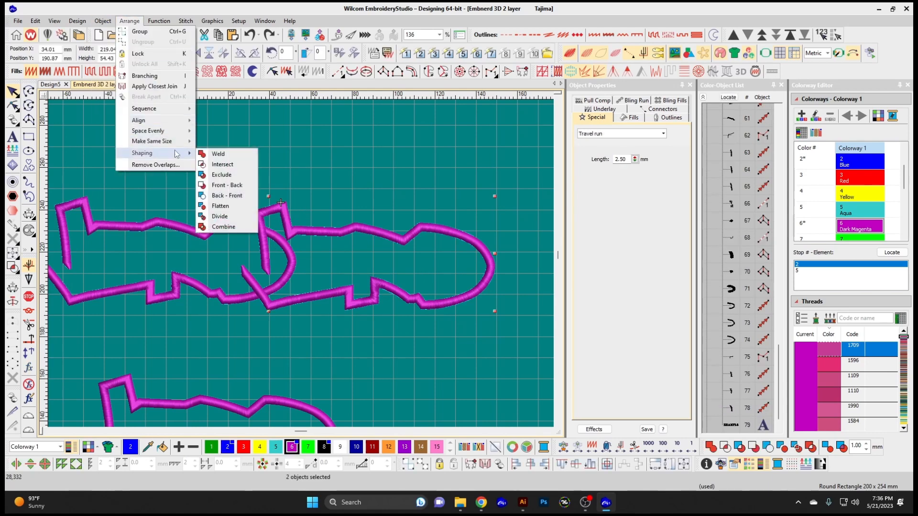
click(228, 177)
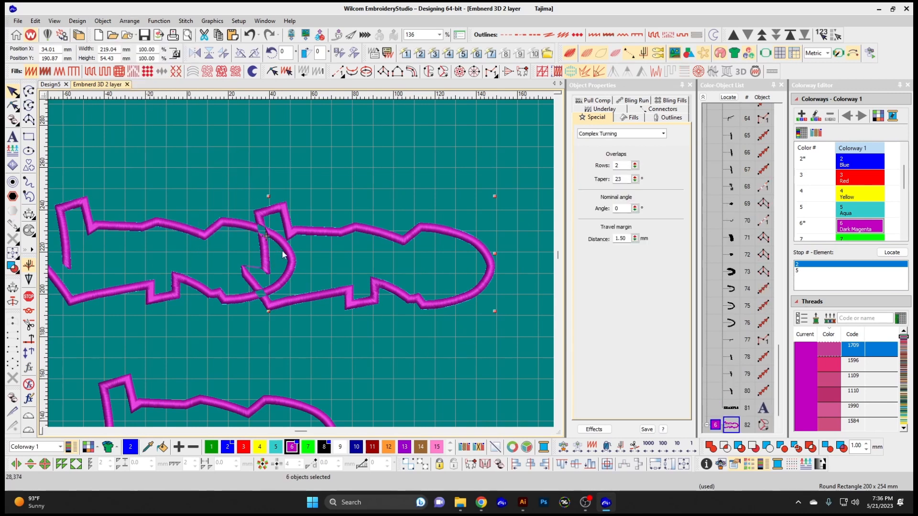
key(ctrl+z)
Try the Front - Back shaping on the two overlapping magenta outlines, comparing before and after, and undo it
click(129, 20)
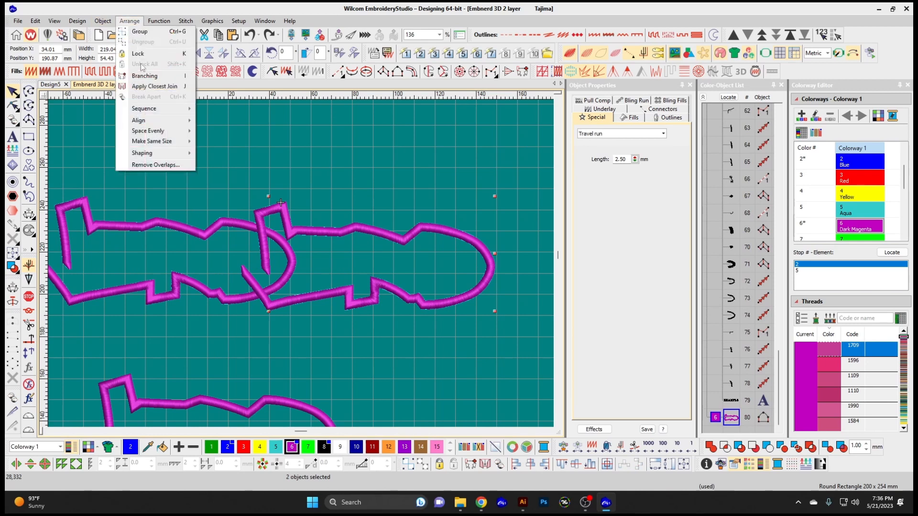
mouse_move(179, 152)
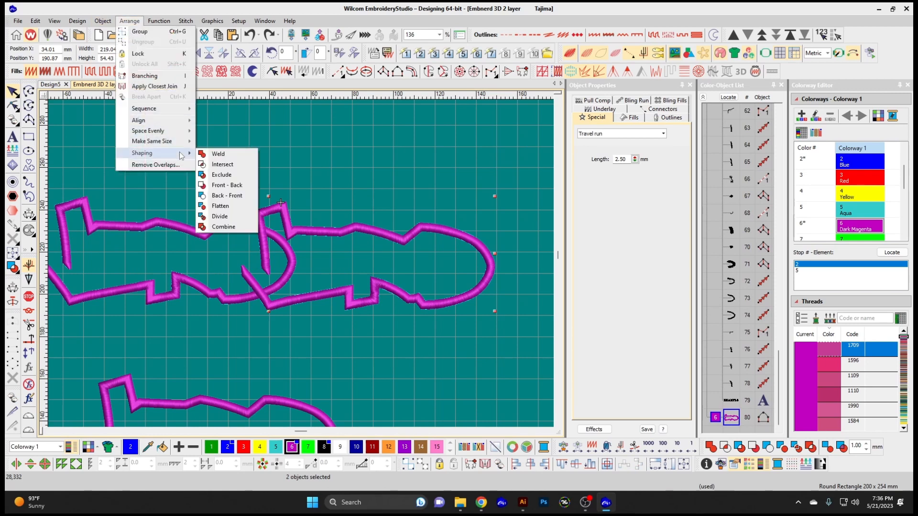
click(244, 187)
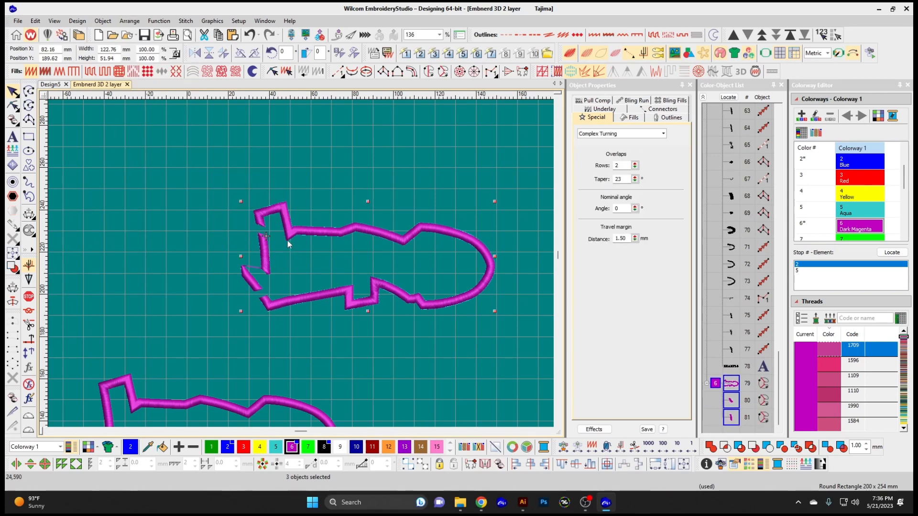
key(ctrl+z)
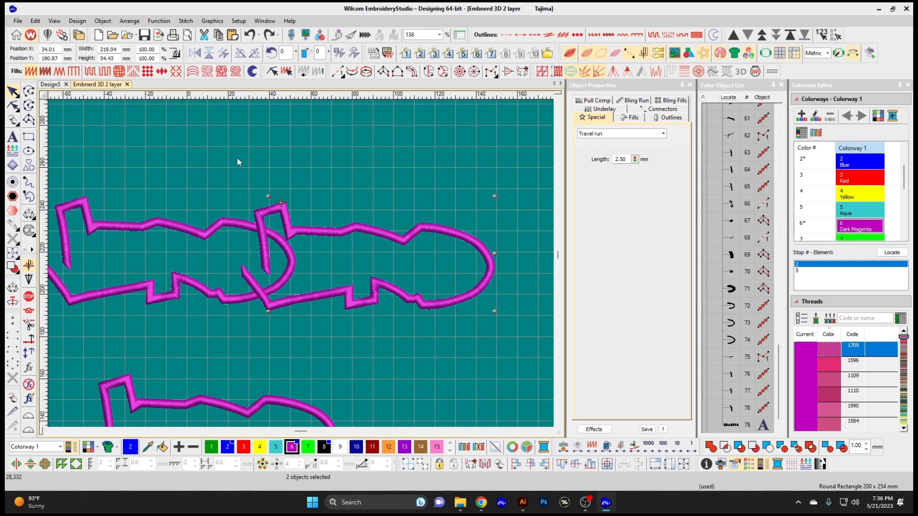
click(269, 35)
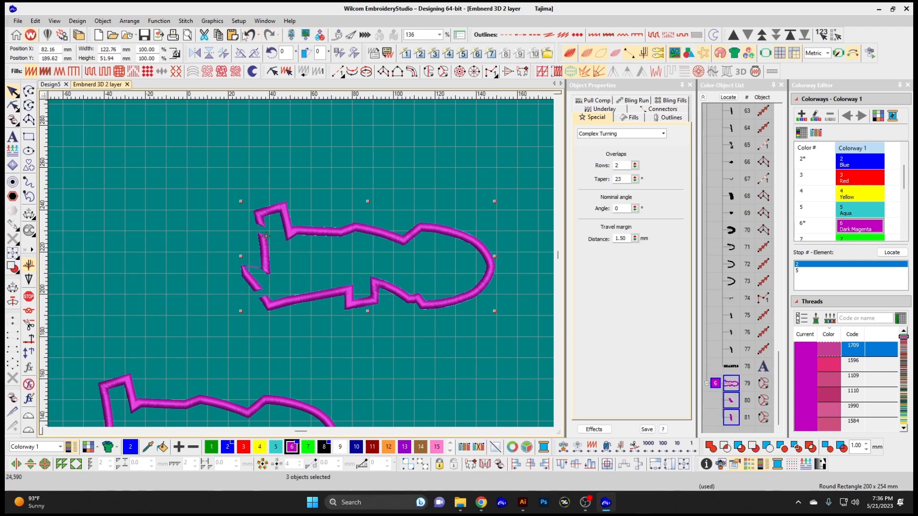
click(248, 35)
Try the Back - Front shaping on the two overlapping magenta outlines and undo it
click(135, 20)
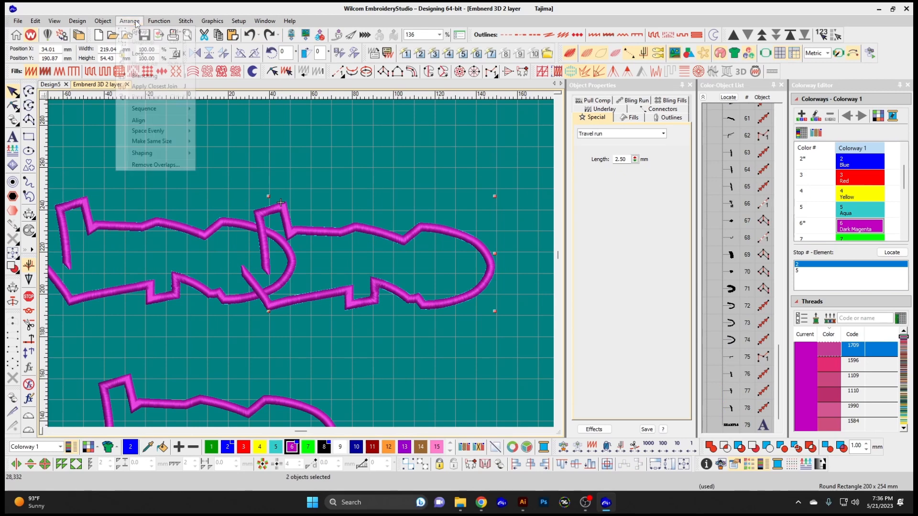
mouse_move(163, 155)
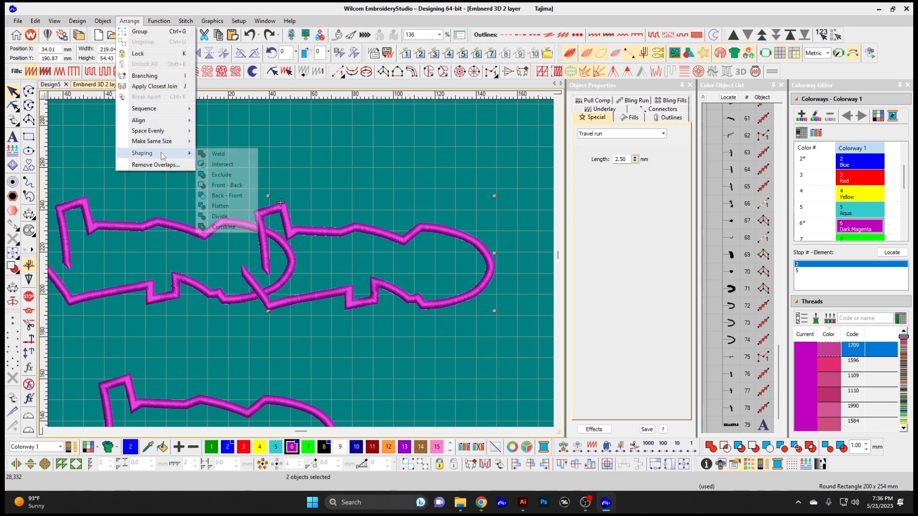
click(230, 196)
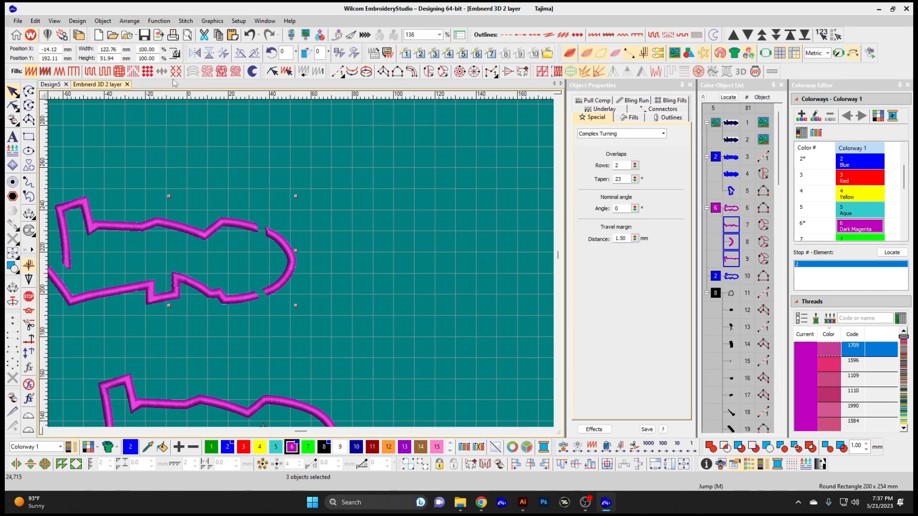
key(ctrl+z)
Try the Flatten shaping on the two overlapping magenta outlines, select the resulting pieces near the overlap, and undo it
click(129, 21)
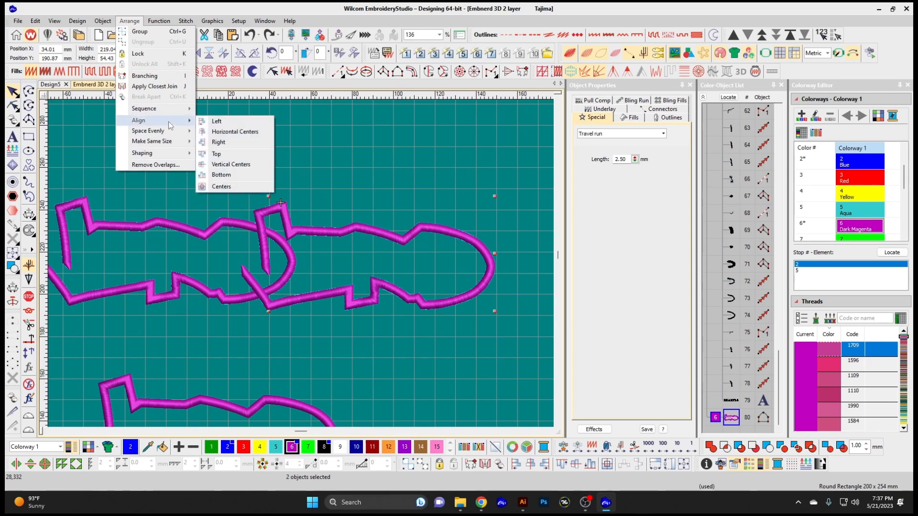
mouse_move(174, 156)
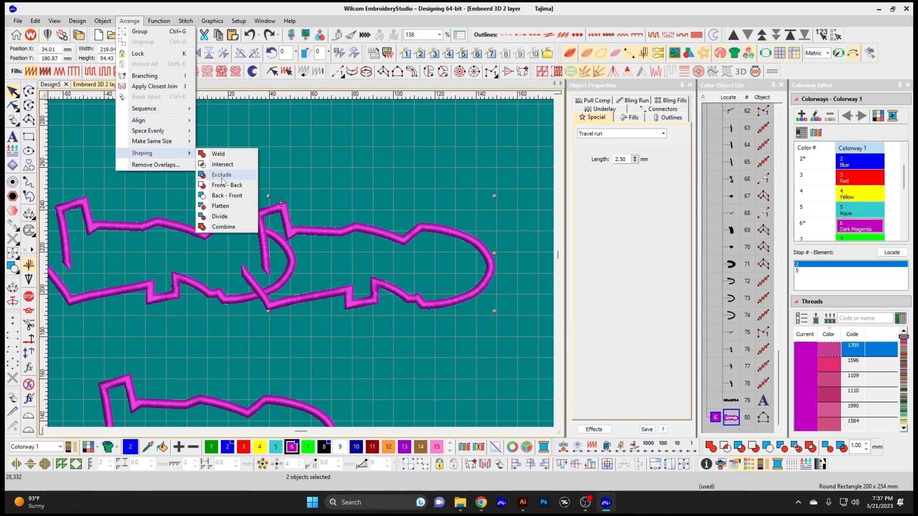
click(221, 206)
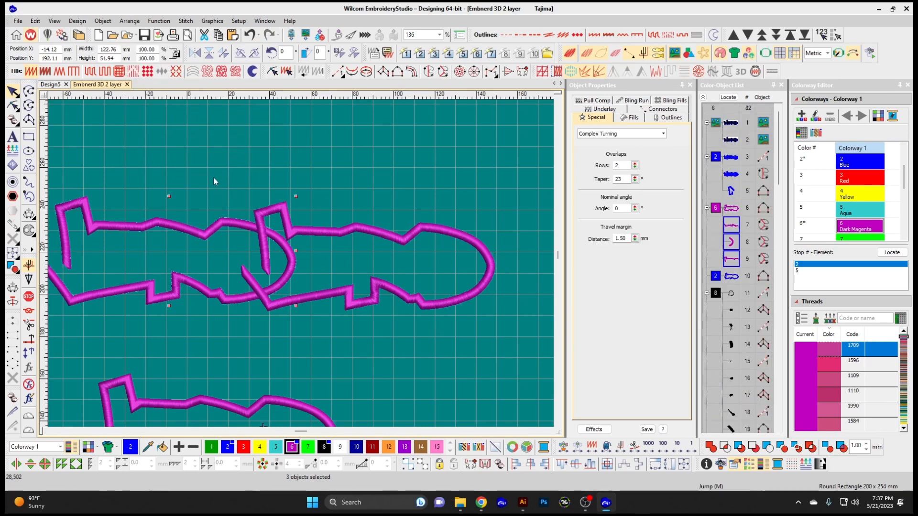
drag(284, 221, 286, 262)
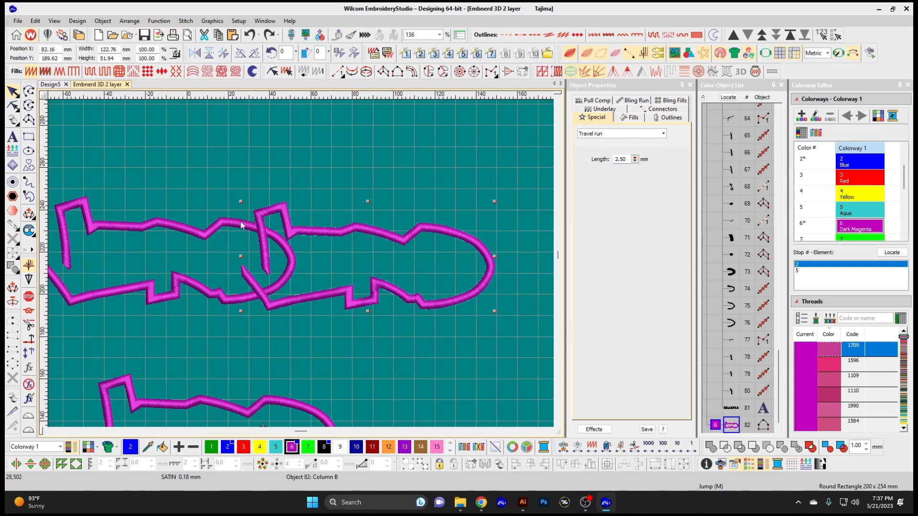
drag(241, 224, 221, 220)
key(ctrl+z)
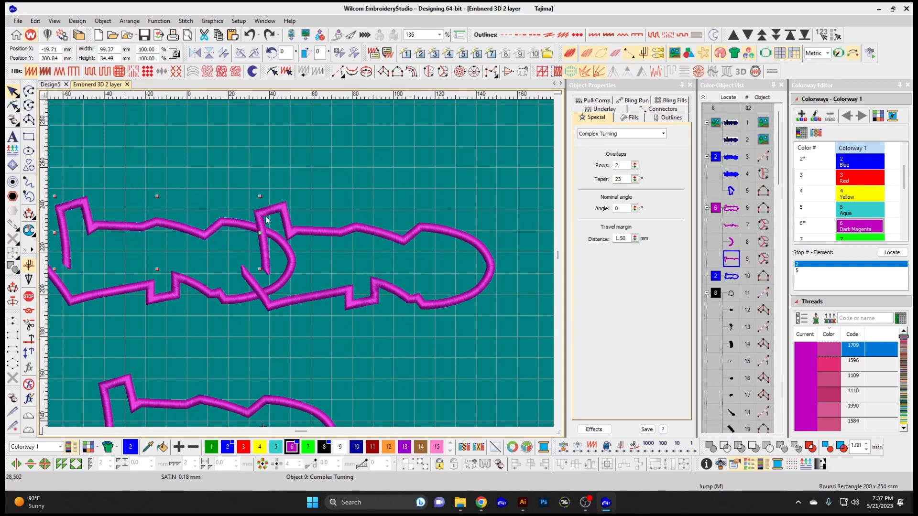
key(ctrl+z)
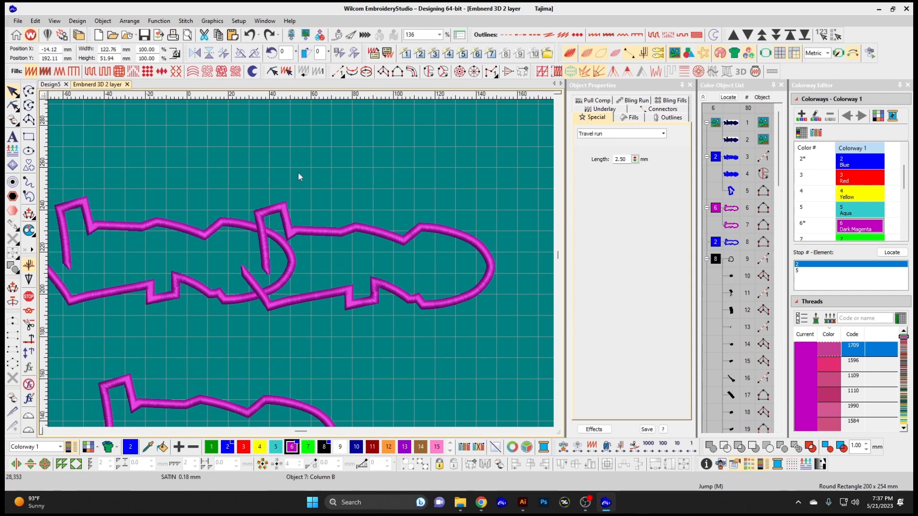
drag(278, 207, 298, 196)
key(ctrl+z)
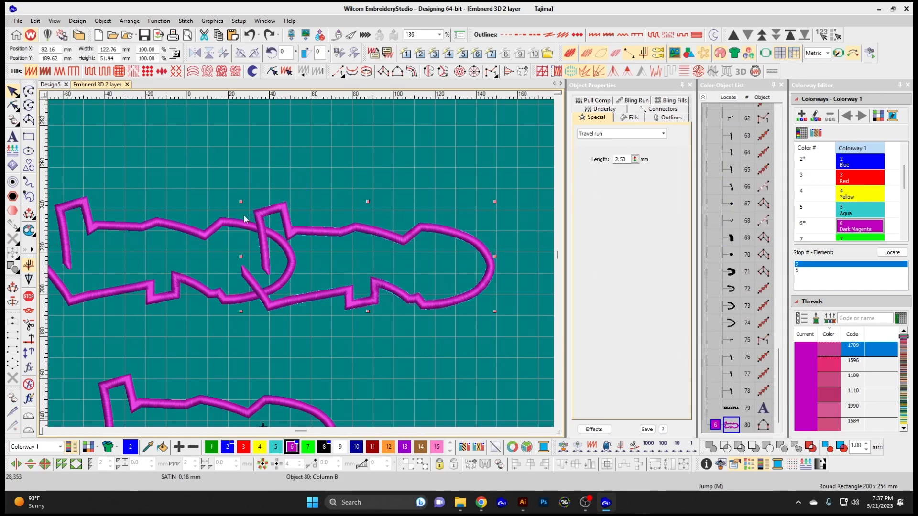
Select the two overlapping magenta outlines and apply the Divide shaping to them
key(ctrl+a)
click(139, 22)
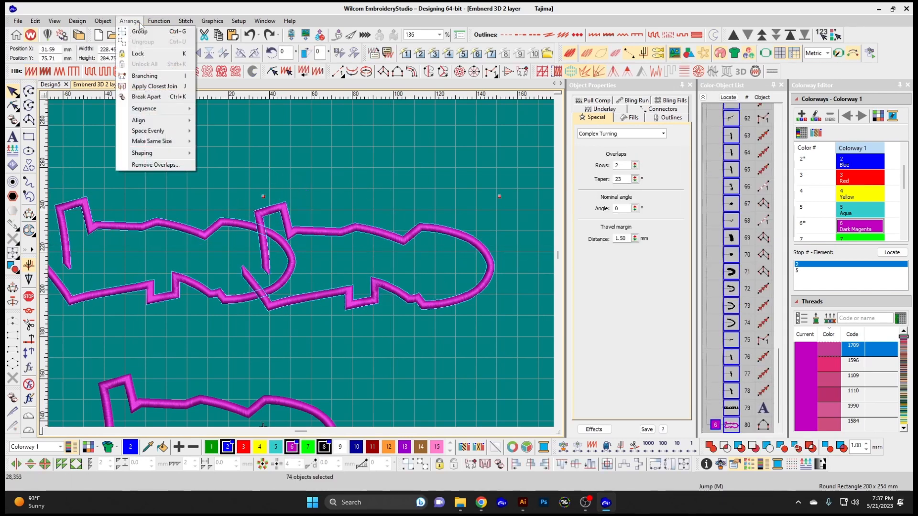
mouse_move(167, 153)
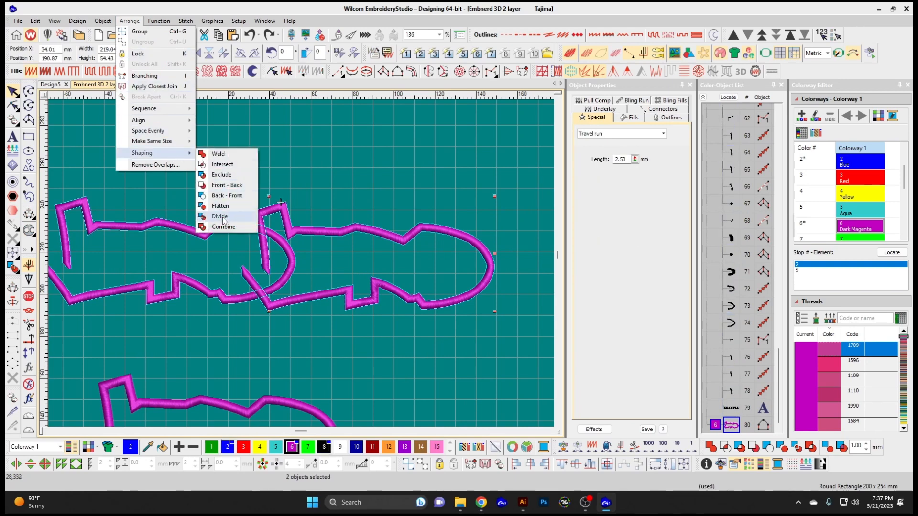
click(220, 217)
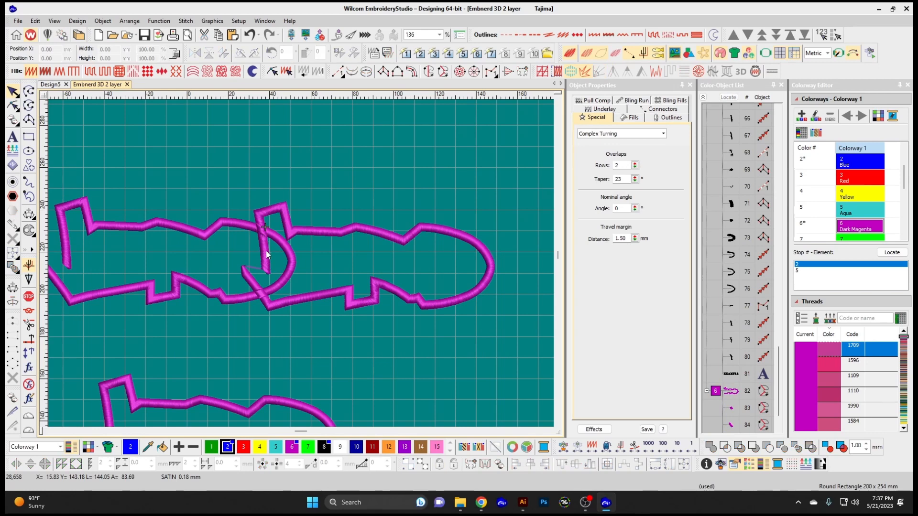
Select the divided pieces around both crossings one by one to examine the cuts, and undo the Divide
click(267, 214)
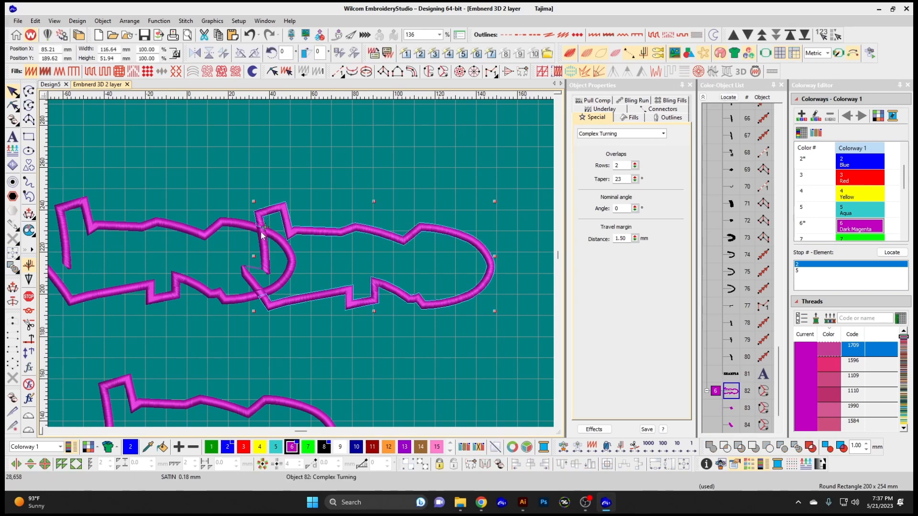
click(244, 227)
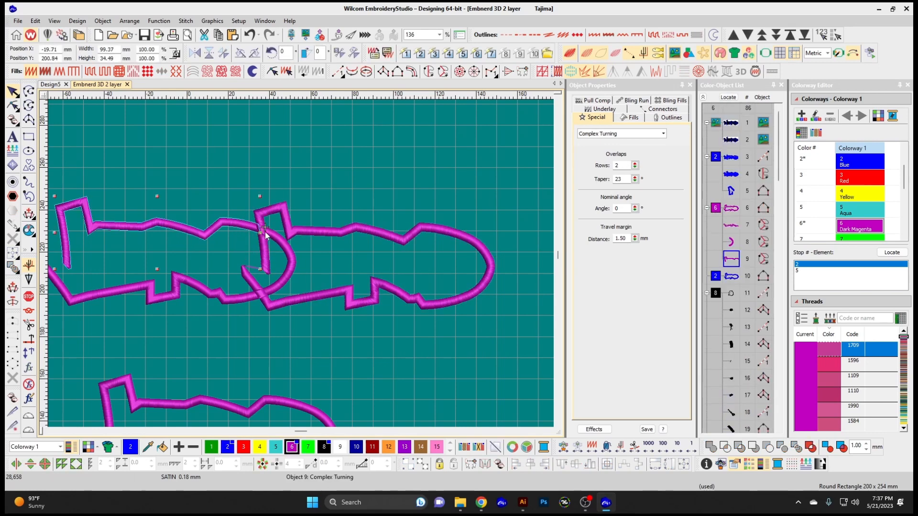
click(264, 229)
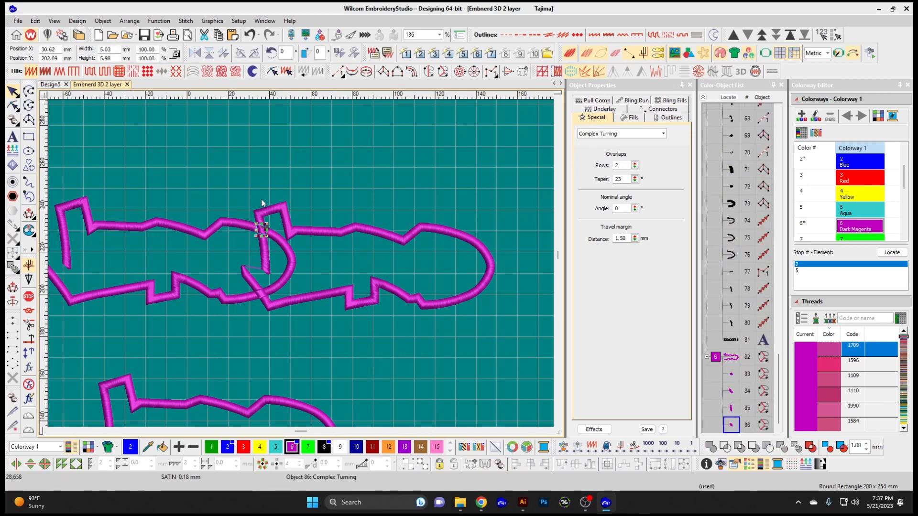
click(265, 213)
click(273, 241)
click(252, 227)
click(254, 280)
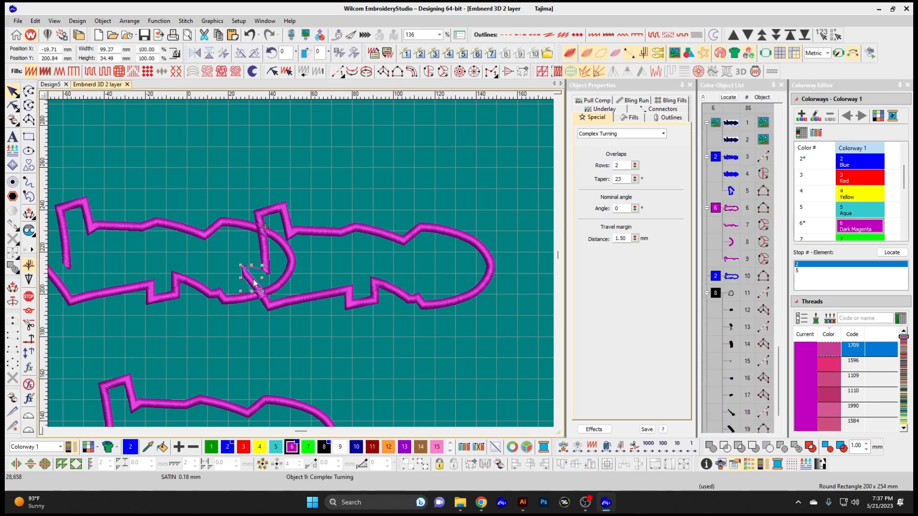
click(263, 297)
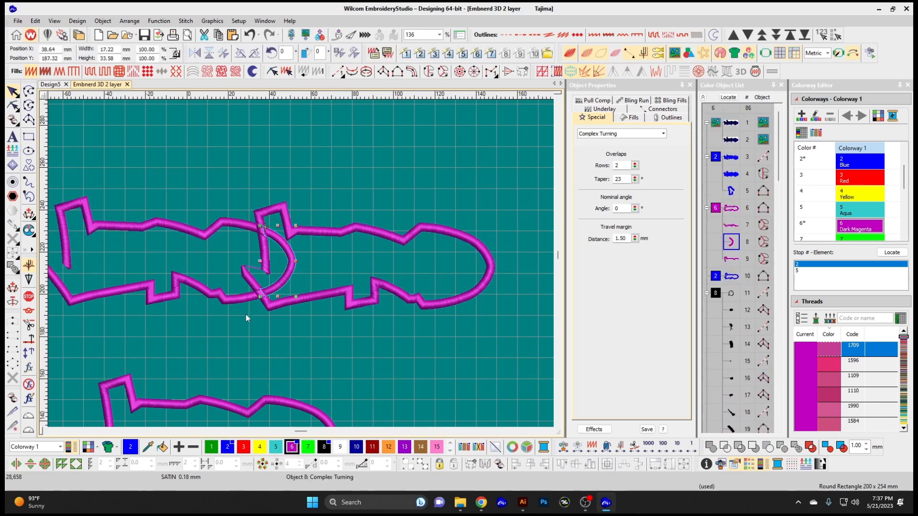
click(259, 293)
click(243, 301)
click(282, 247)
key(ctrl+z)
Apply Remove Overlaps to the two magenta outlines with 2.00 mm minimum object width and 1.00 mm cutting overlap, then select the right outline
click(129, 21)
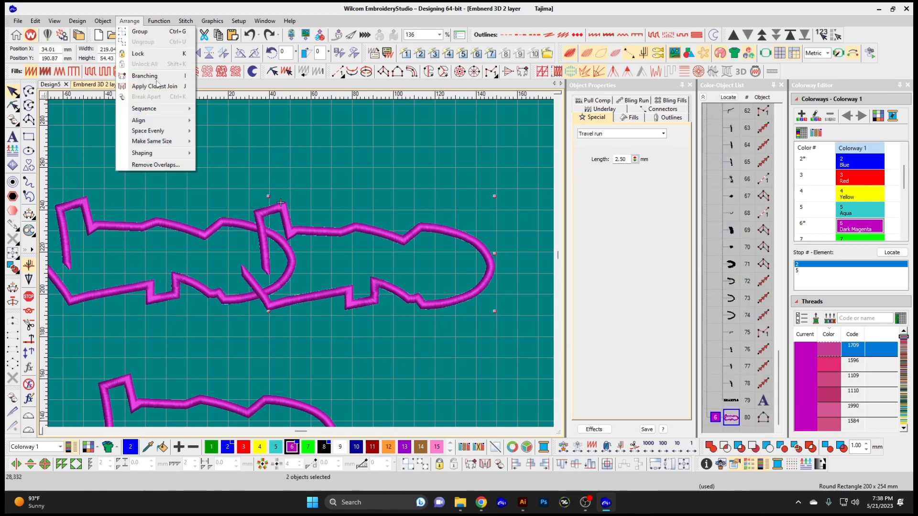
mouse_move(167, 154)
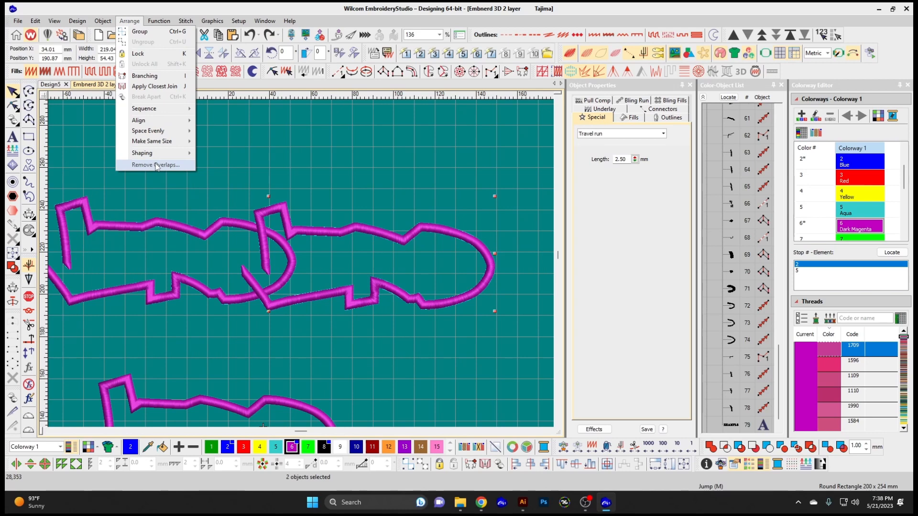
click(159, 165)
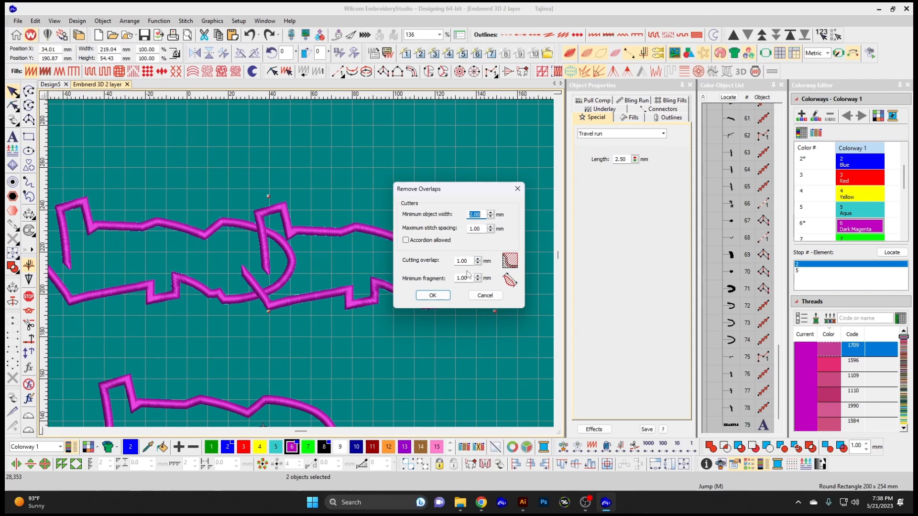
click(433, 296)
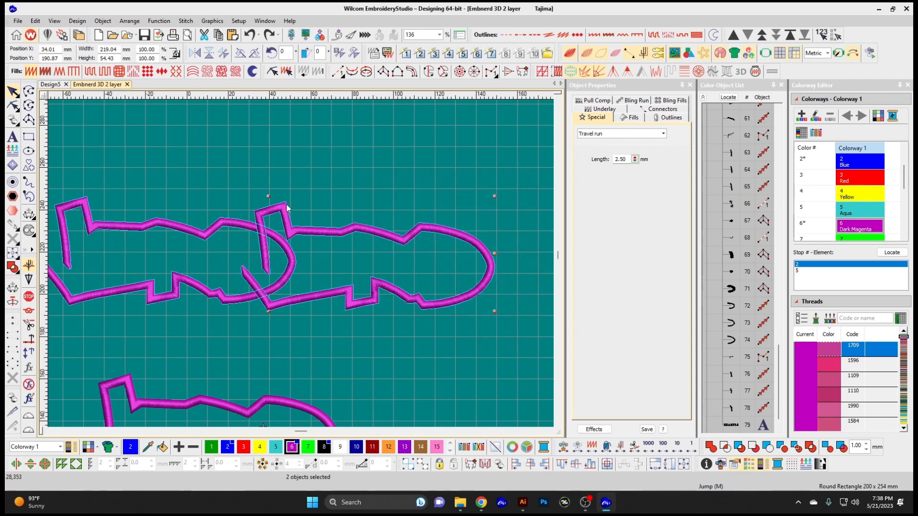
click(294, 181)
click(275, 212)
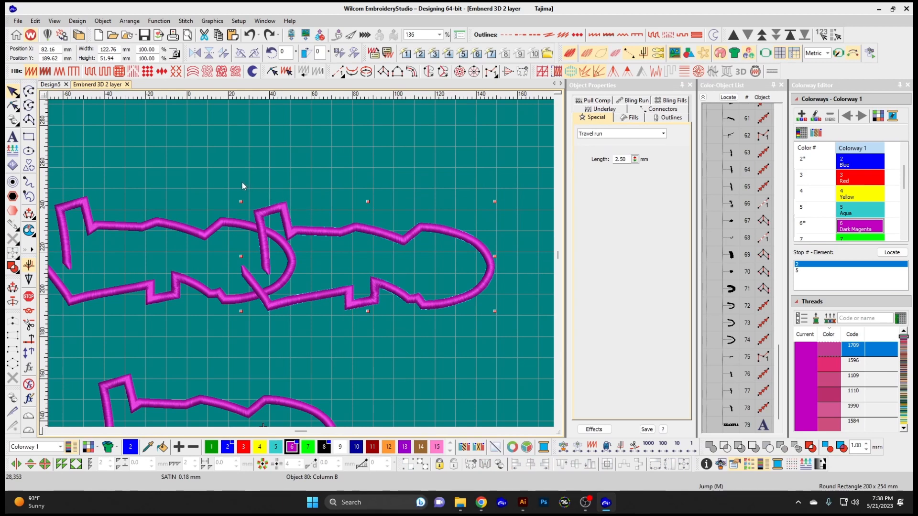
key(ctrl+a)
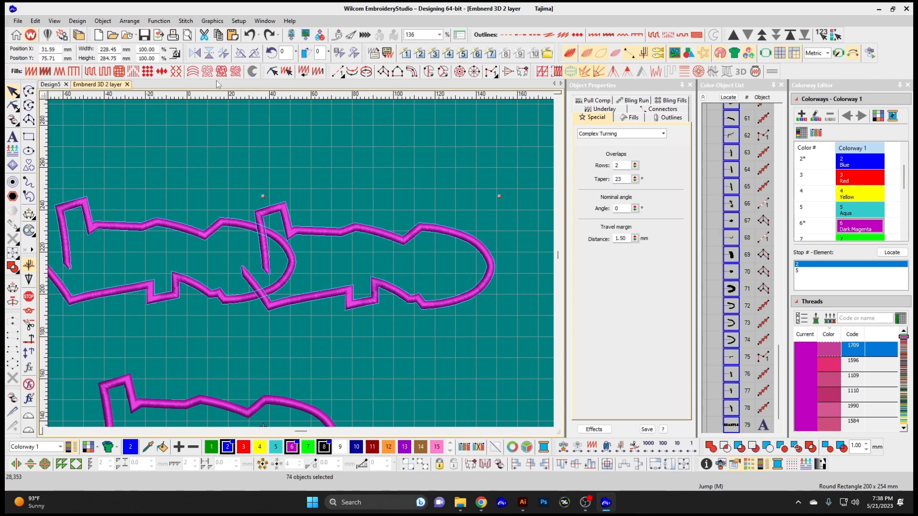
click(152, 21)
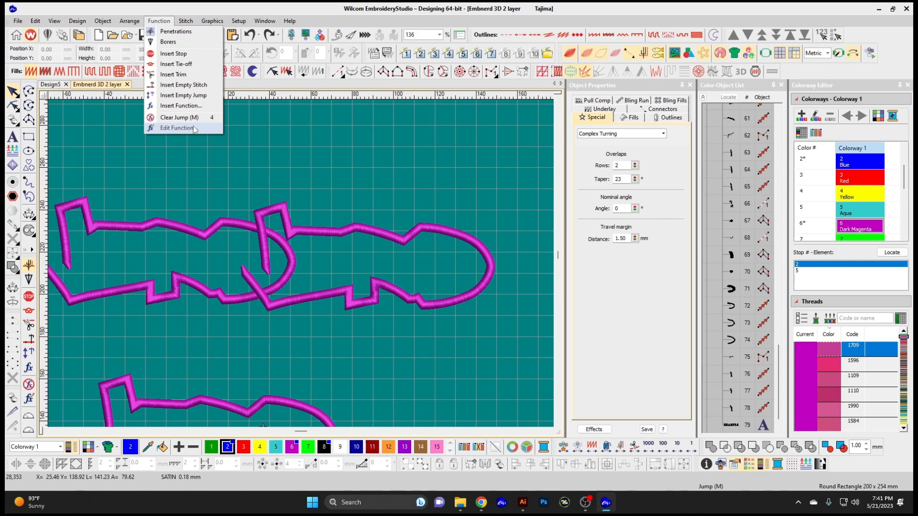
click(187, 25)
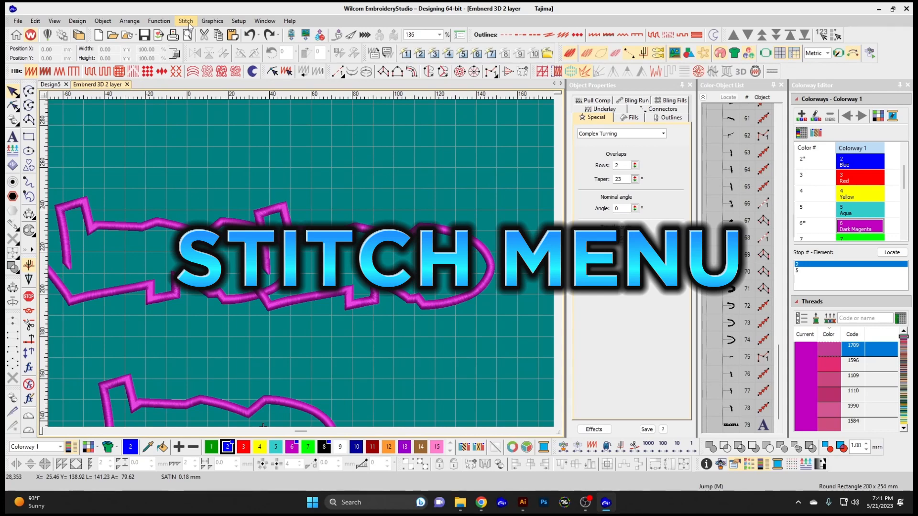
click(188, 22)
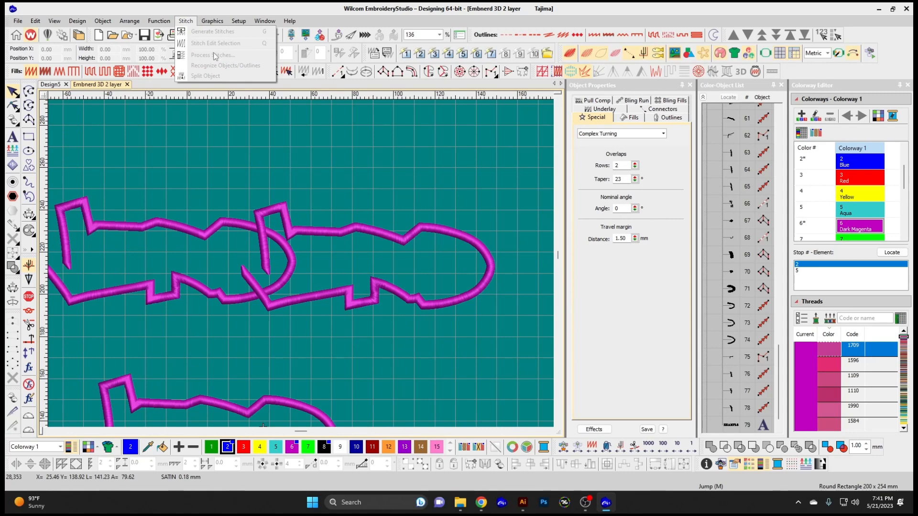
Switch the display from TrueView to plain stitches and move the right magenta outline upward, clear of the left one
click(271, 206)
click(267, 153)
key(s)
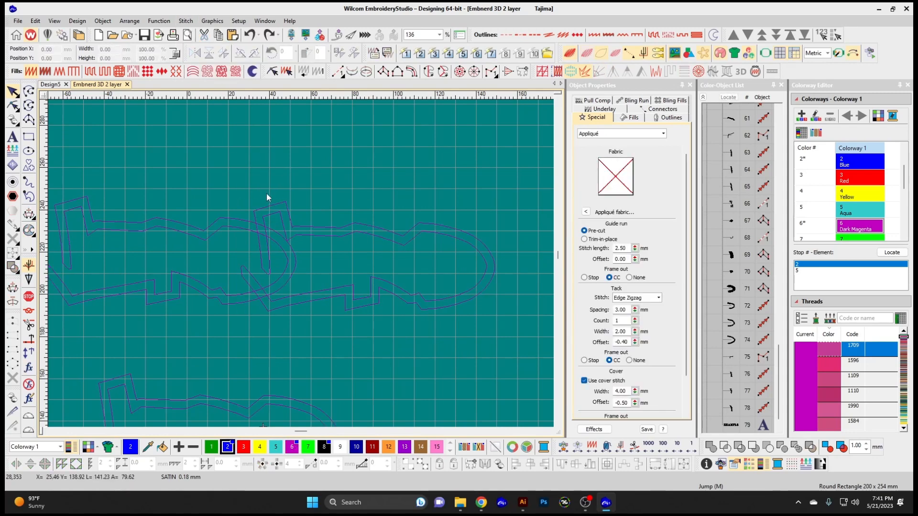
key(s)
drag(271, 211, 253, 130)
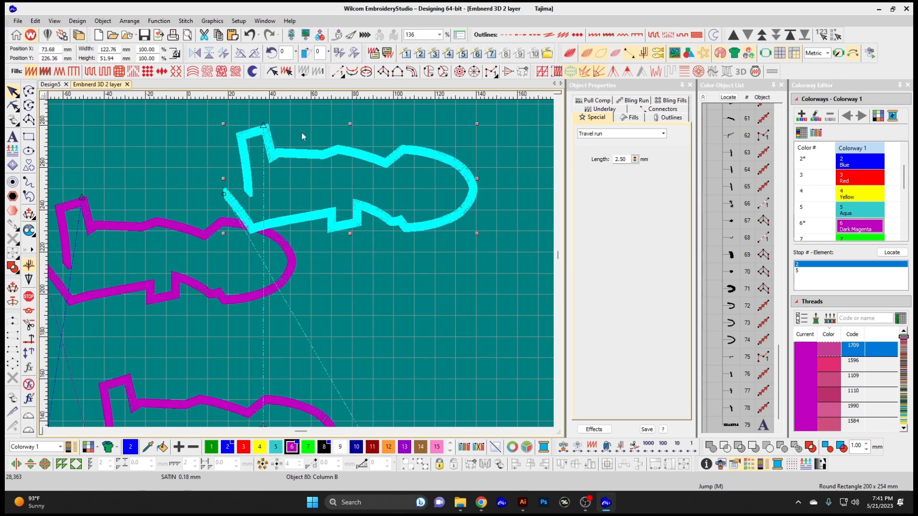
Strip the stitches from the moved magenta outline, leaving only its bare object outline, and select it again
key(Escape)
click(290, 154)
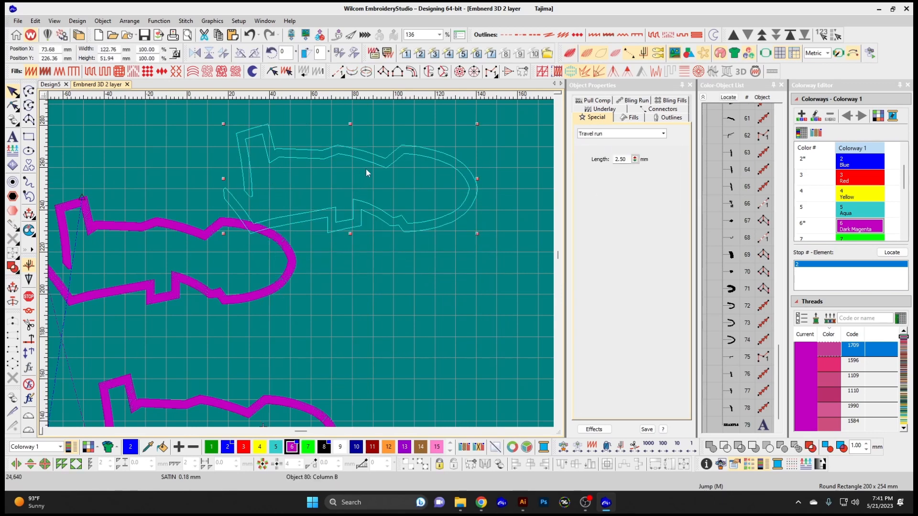
click(201, 132)
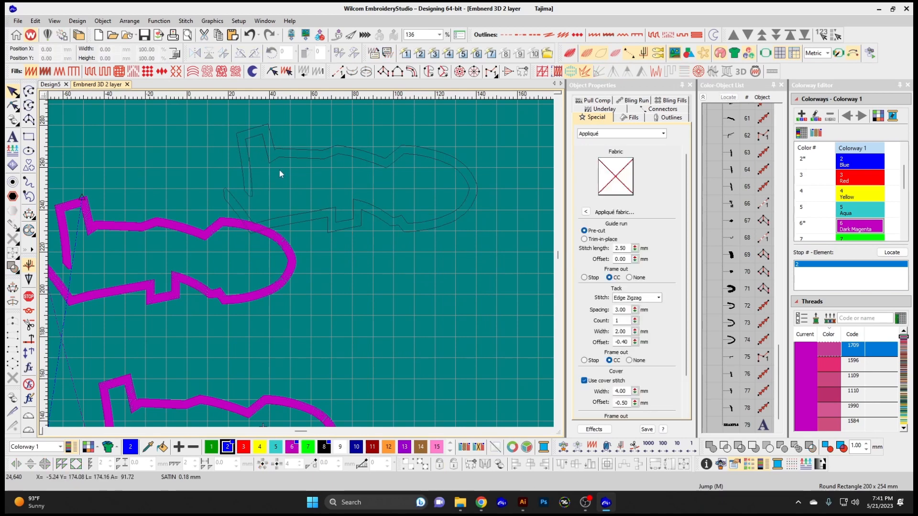
click(271, 143)
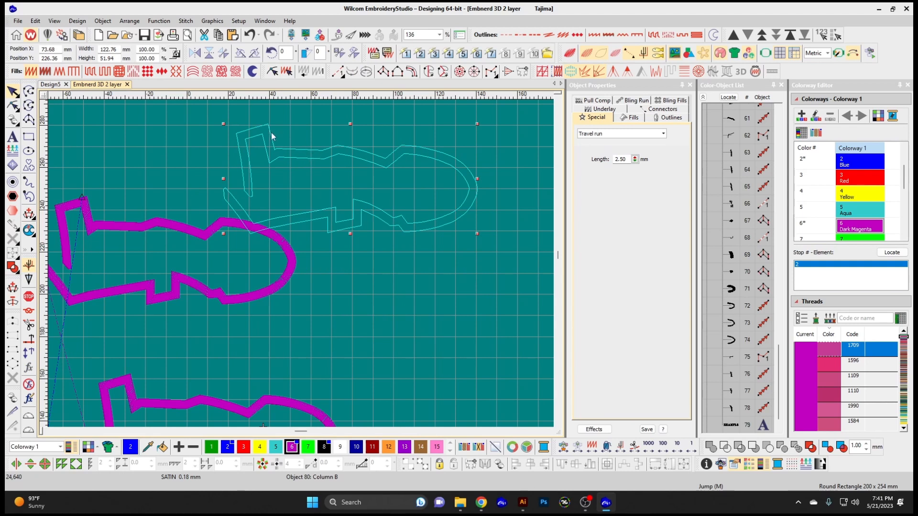
Generate stitches for the bare outline and reselect it to check the stitching
click(185, 21)
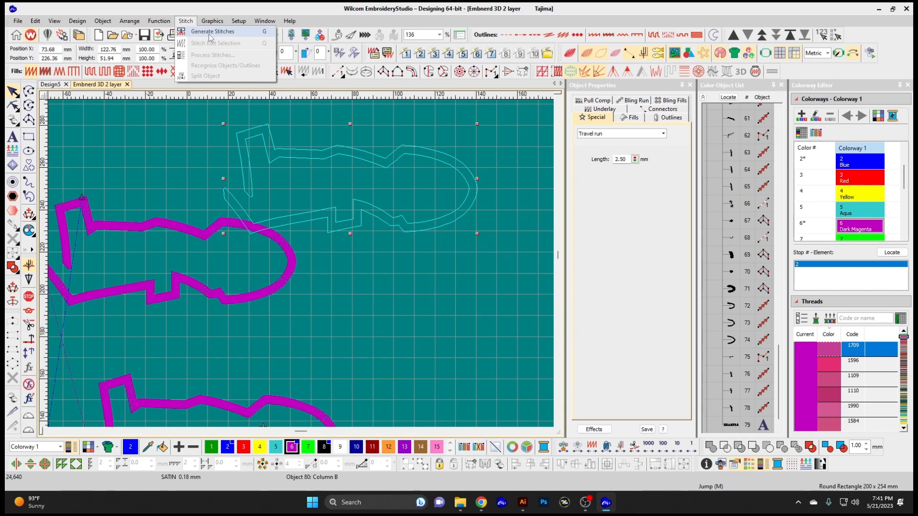
click(237, 33)
click(216, 160)
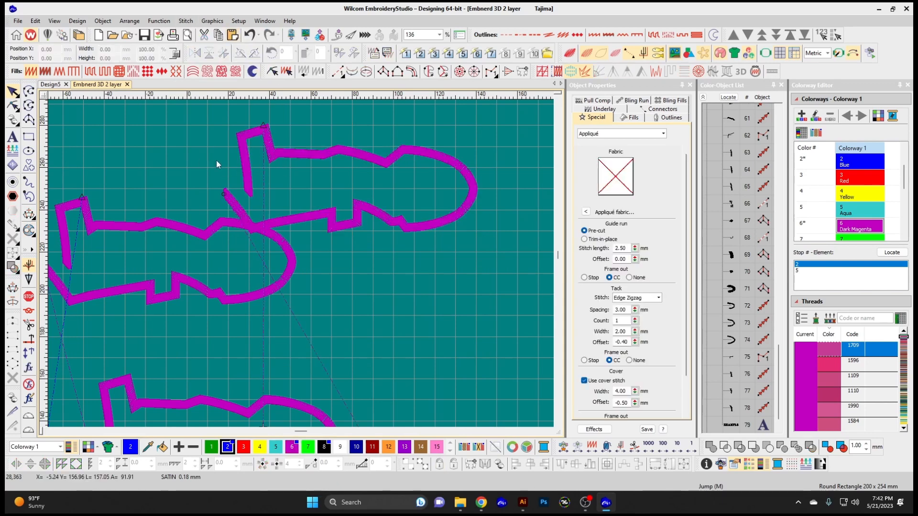
click(276, 149)
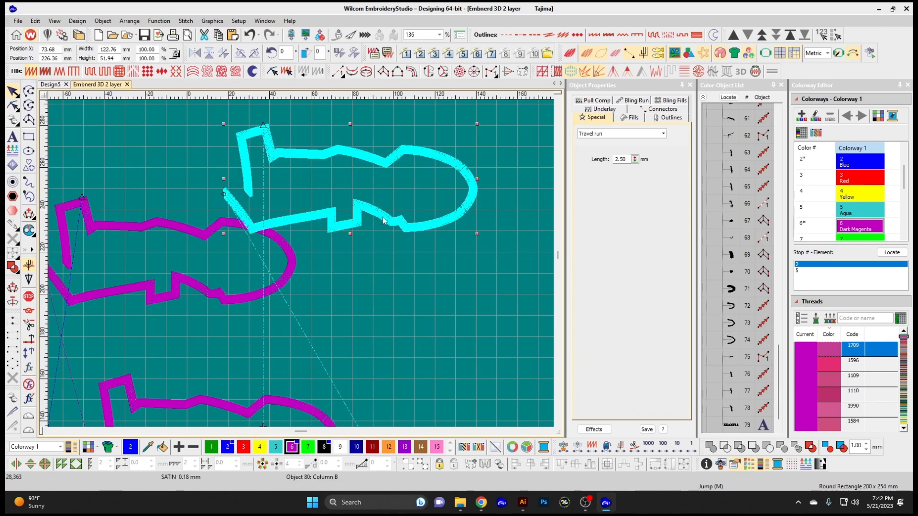
In Stitch Edit mode, pick a stitch on the magenta outline's upper edge and extend the selection over a short run of neighbouring stitches
click(190, 23)
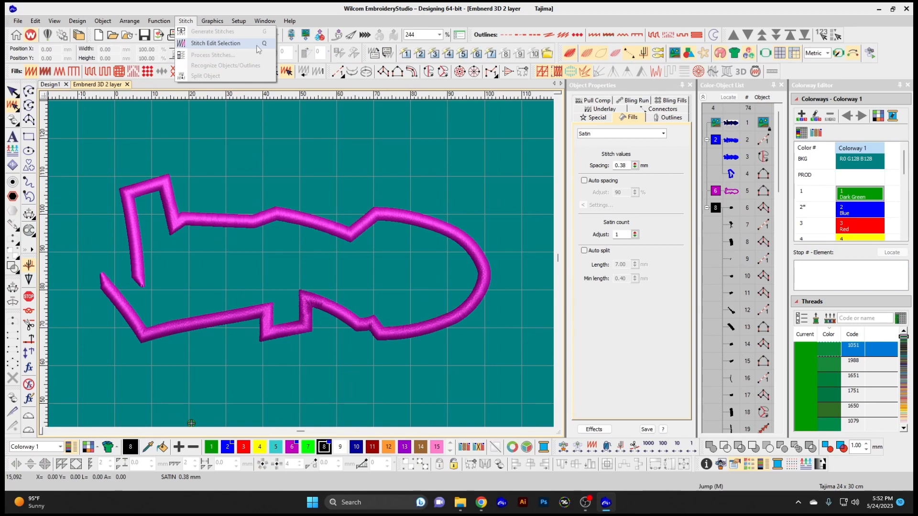
click(217, 44)
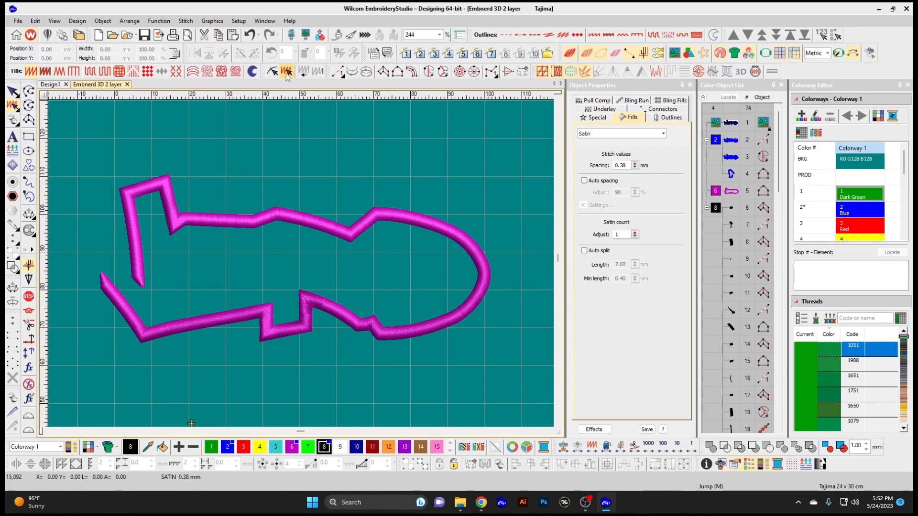
click(248, 216)
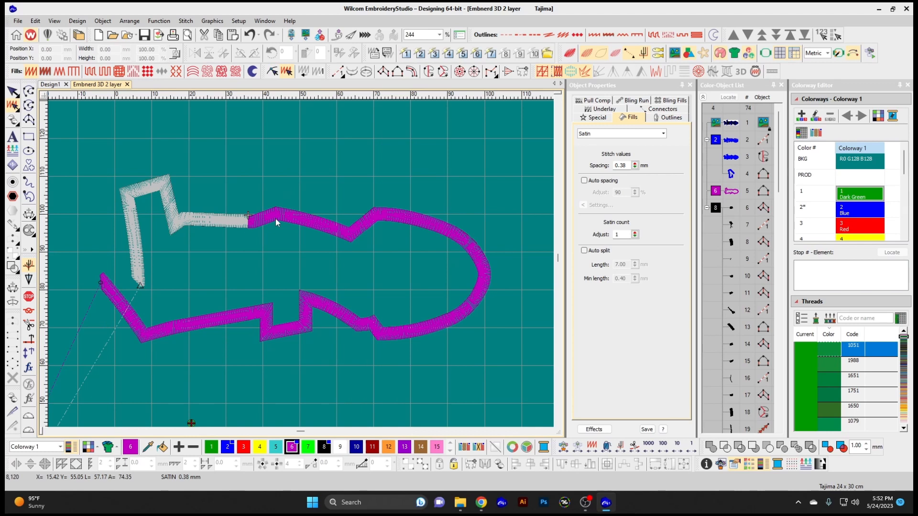
key(Right)
key(Right)
key(Right)
key(Right)
key(Right)
key(Right)
key(Right)
key(Right)
key(Right)
key(Right)
key(Right)
key(Right)
key(Right)
key(Right)
key(Right)
key(Right)
key(Right)
key(Right)
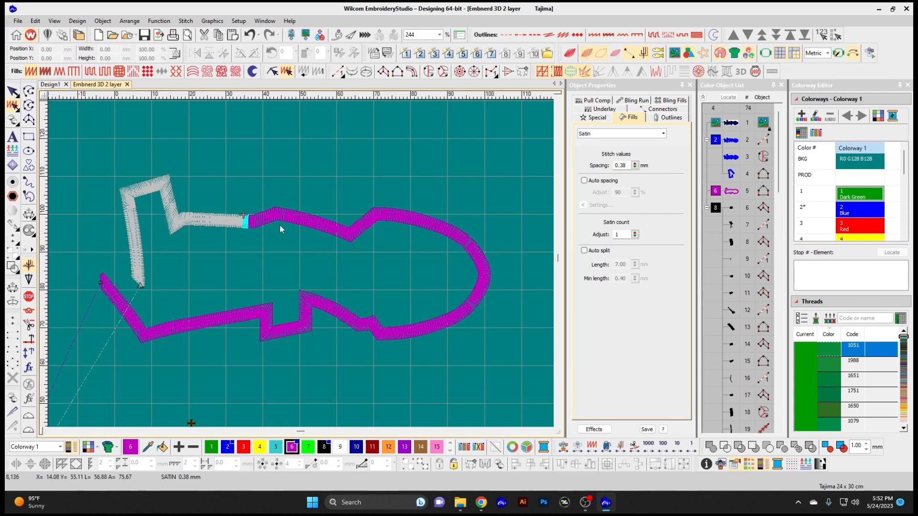
key(Right)
key(Right)
key(Right)
key(Right)
key(Right)
key(Right)
key(Right)
key(Right)
key(Right)
key(Right)
key(Right)
key(Right)
key(Right)
key(Right)
key(Right)
key(Right)
key(Right)
key(Right)
key(Right)
Try moving the selected run of satin stitches upward out of the outline and undo the move
key(z)
key(z)
scroll(127, 145, down, 1)
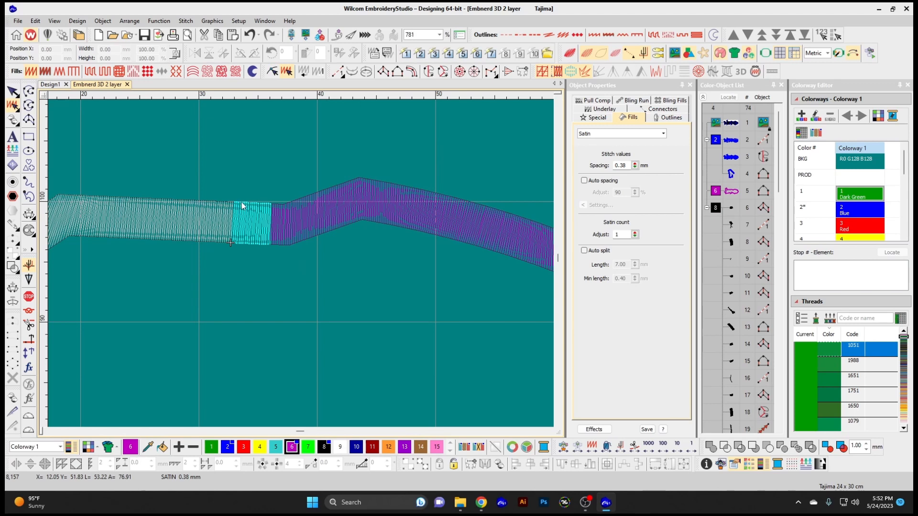
drag(242, 203, 267, 193)
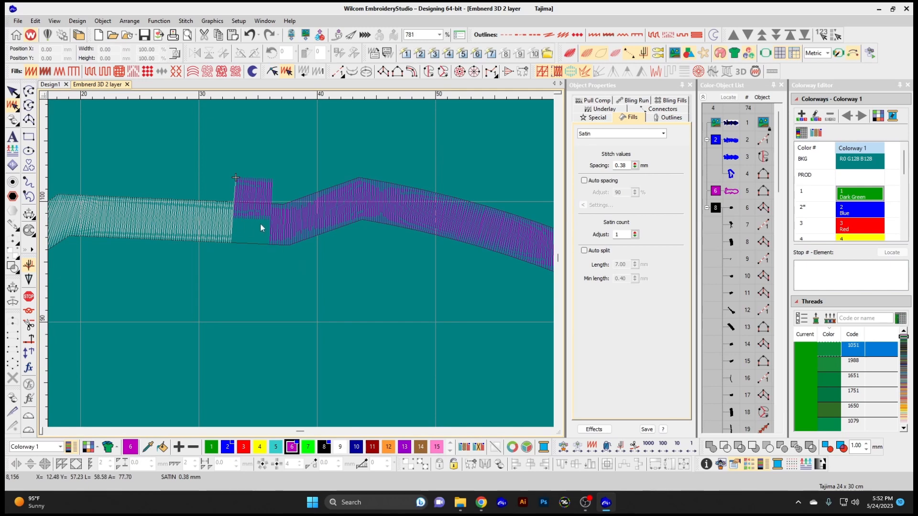
key(ctrl+z)
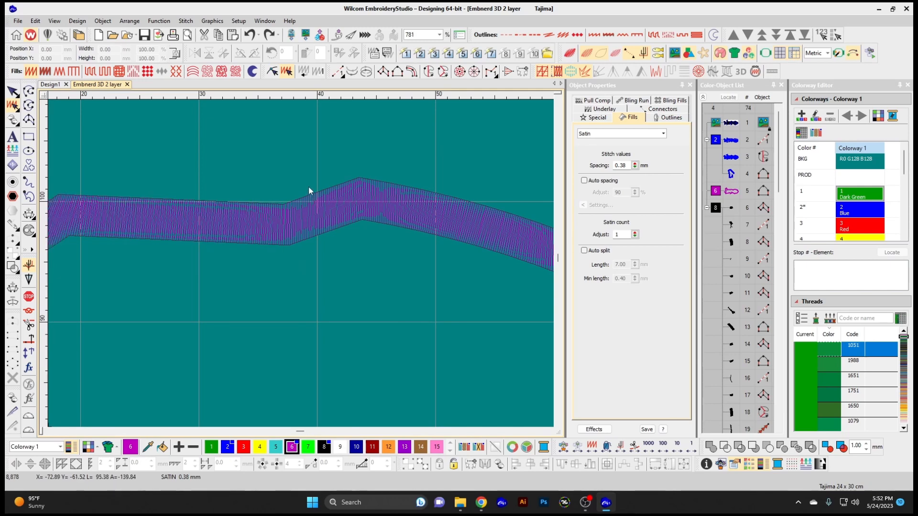
Pick a stitch on the magenta outline's upper edge in Stitch Edit mode and split the object at that point
click(186, 20)
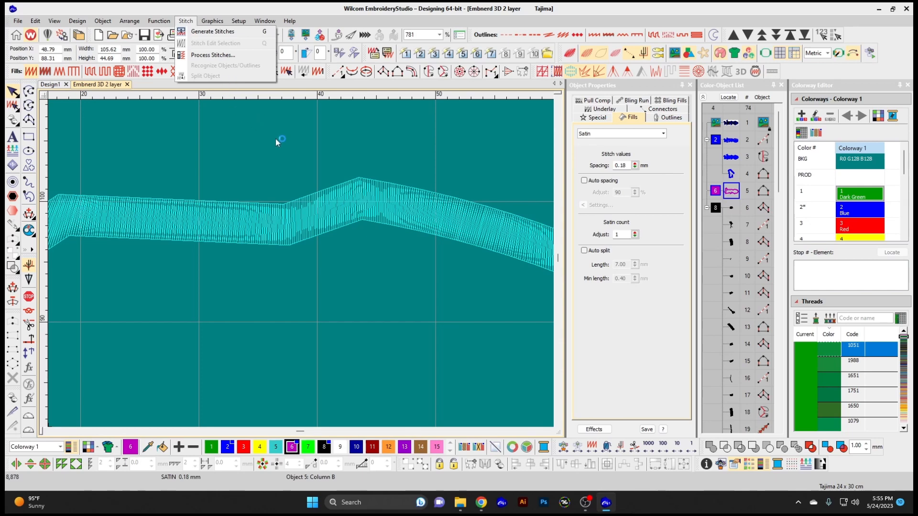
click(293, 140)
click(286, 71)
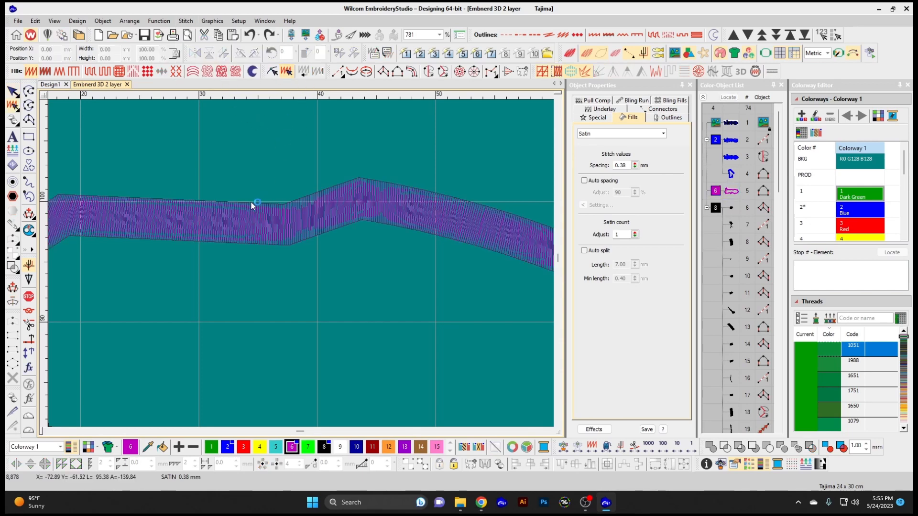
click(250, 201)
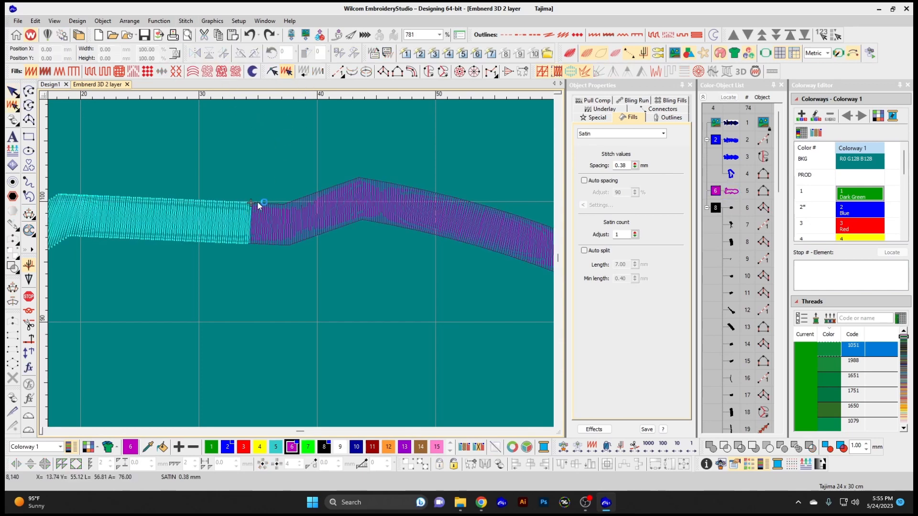
click(185, 21)
click(203, 77)
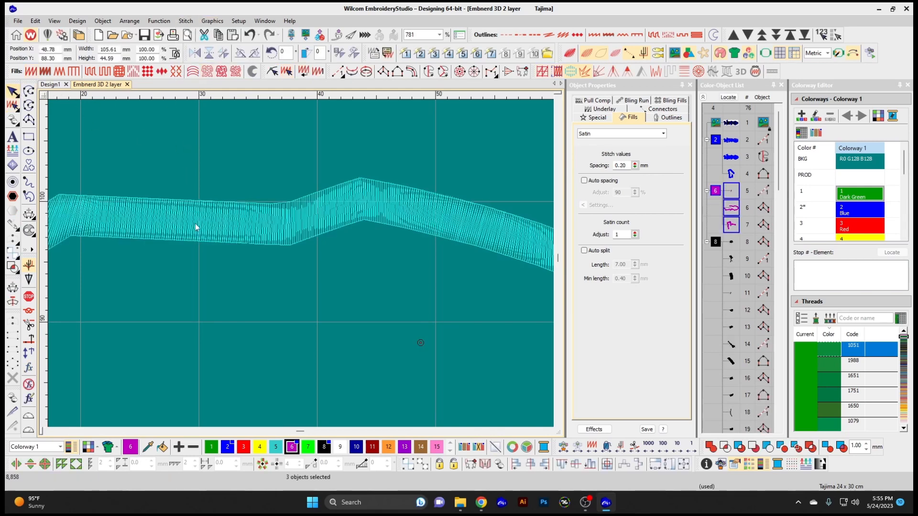
Select the left piece of the split outline, shift it about 3 mm to the left, and return it to its place
click(293, 169)
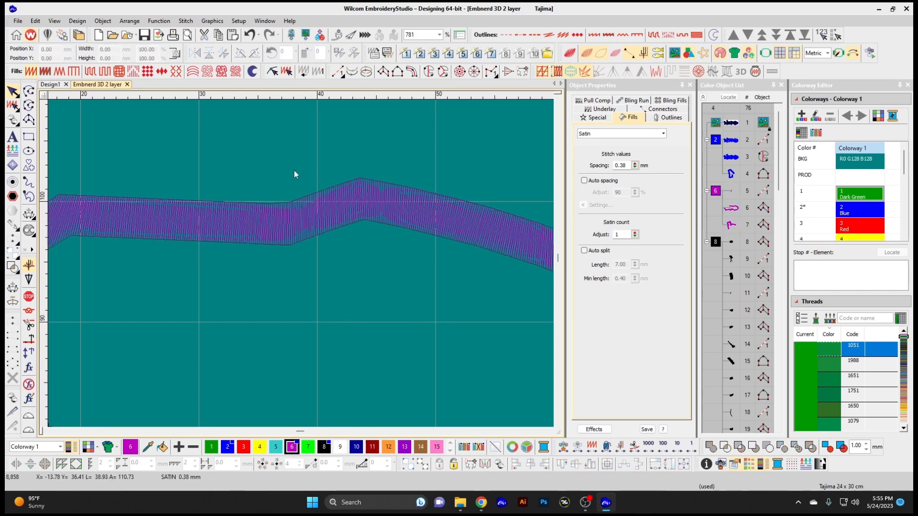
click(206, 222)
key(Left)
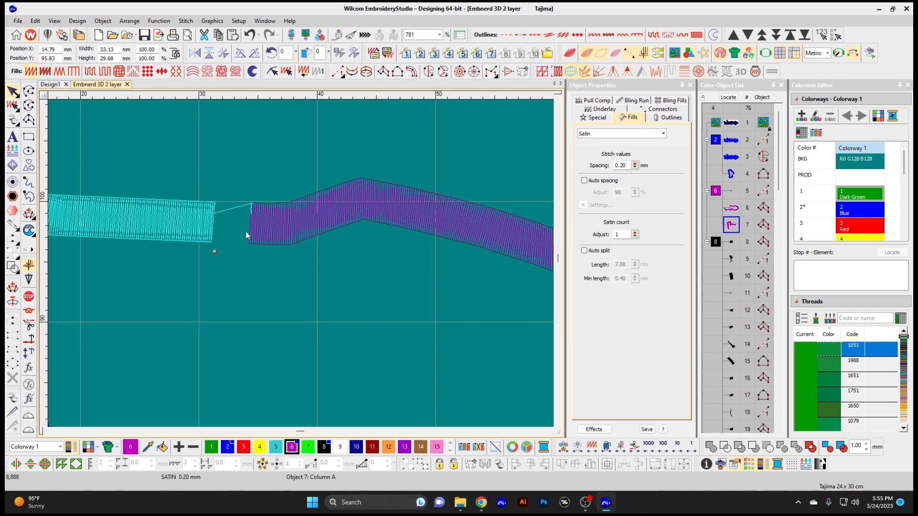
key(Right)
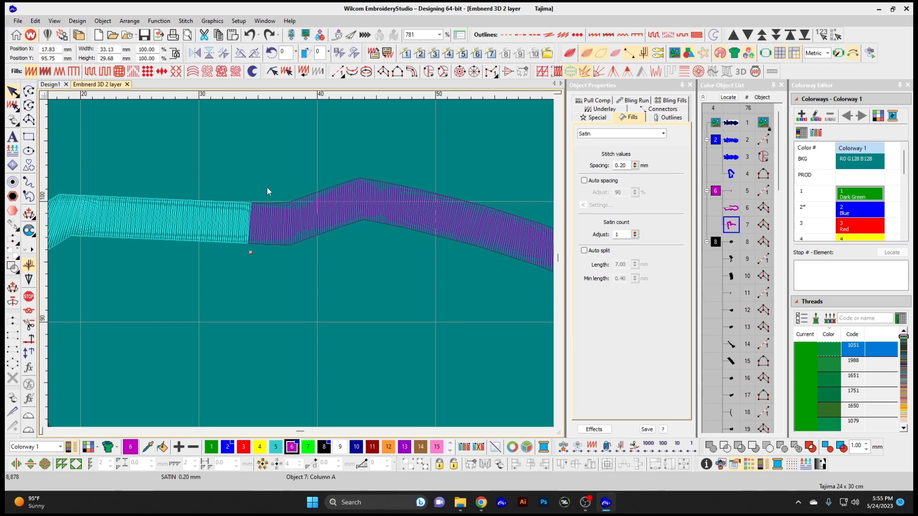
Import the graphic file "image" from the Desktop and move the bitmap up and left, to about X -70.22, Y 57.10 mm
click(217, 22)
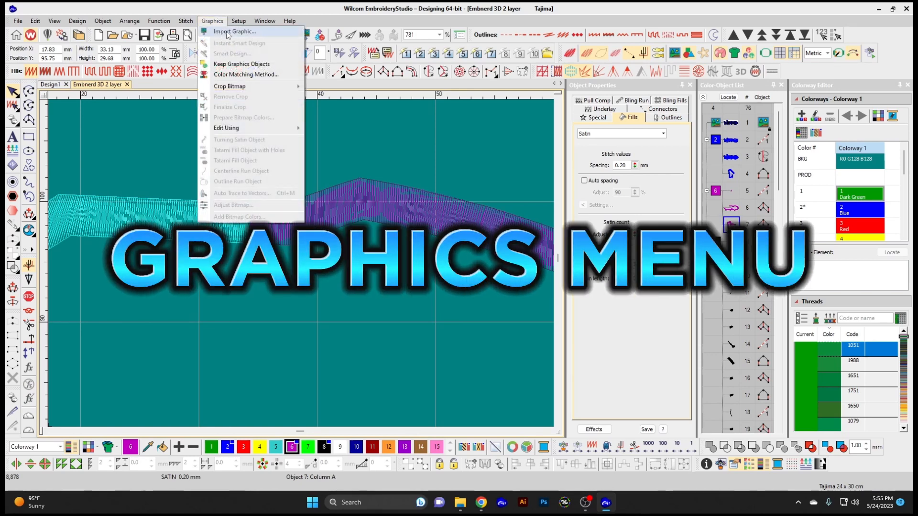
click(232, 31)
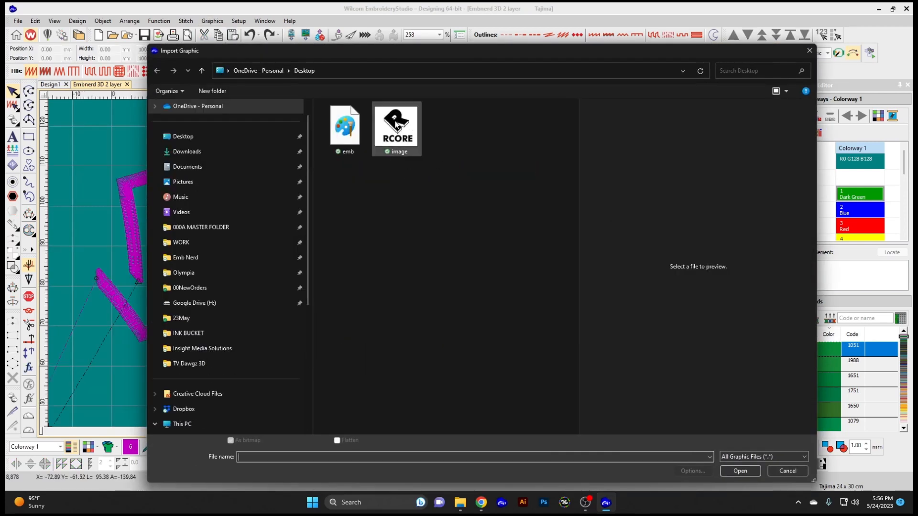
double_click(395, 123)
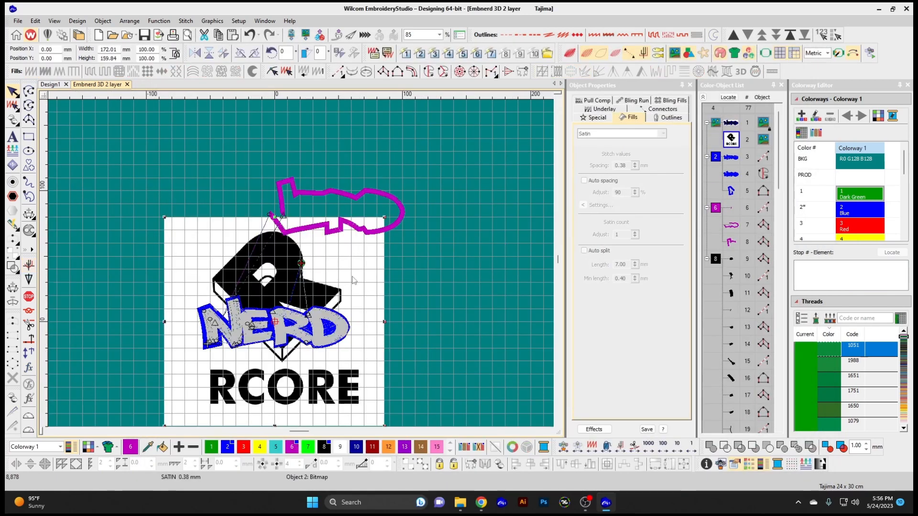
drag(354, 280, 264, 205)
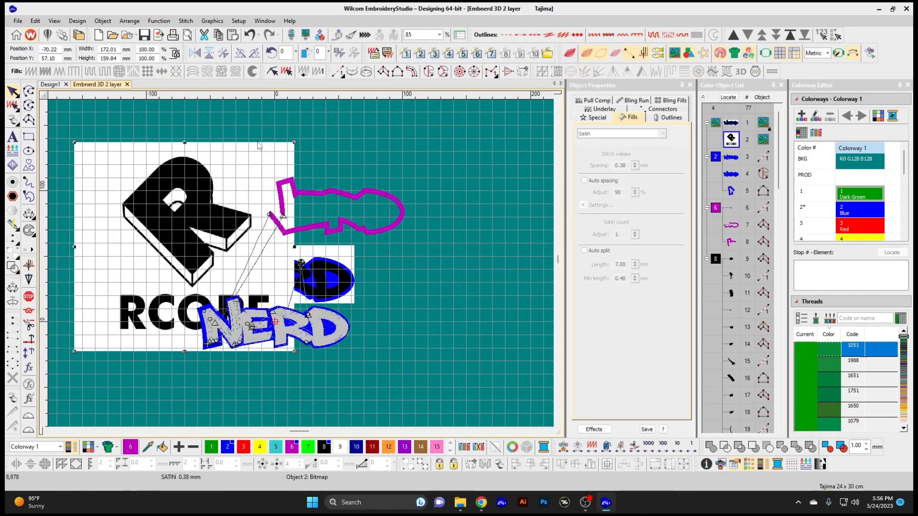
Try a finalized rectangular crop, about 124 × 102 mm, around the R of the RCORE bitmap and remove the crop
click(212, 21)
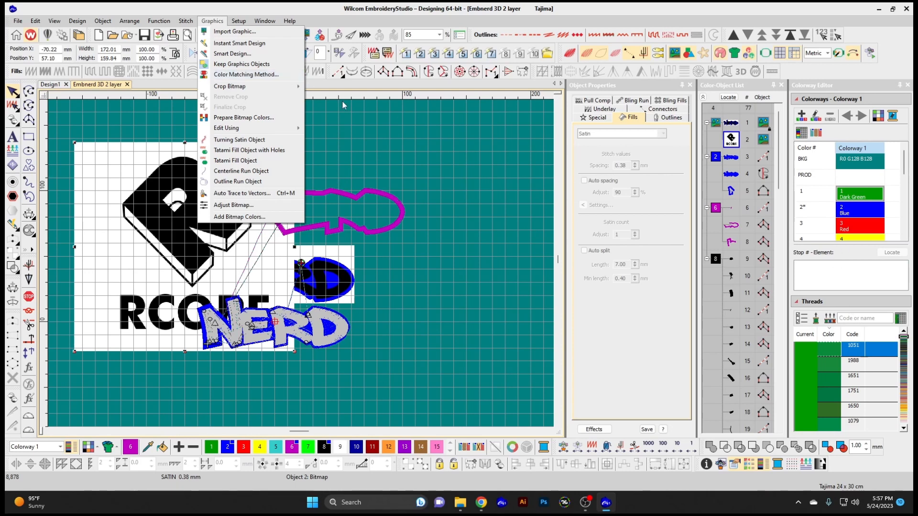
mouse_move(261, 87)
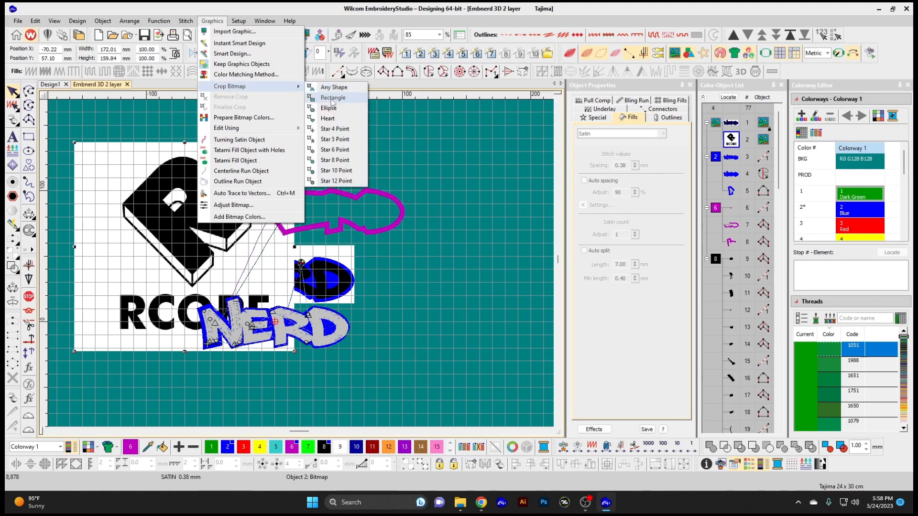
click(333, 97)
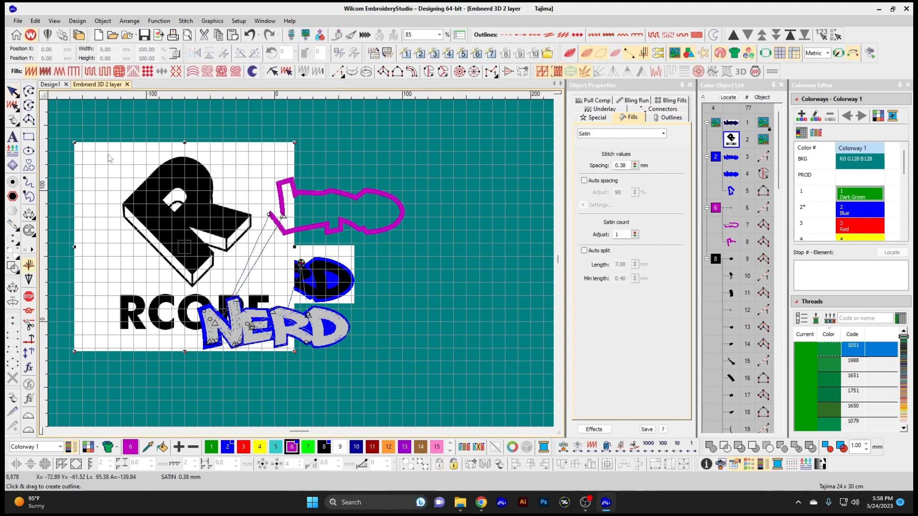
drag(204, 220, 258, 285)
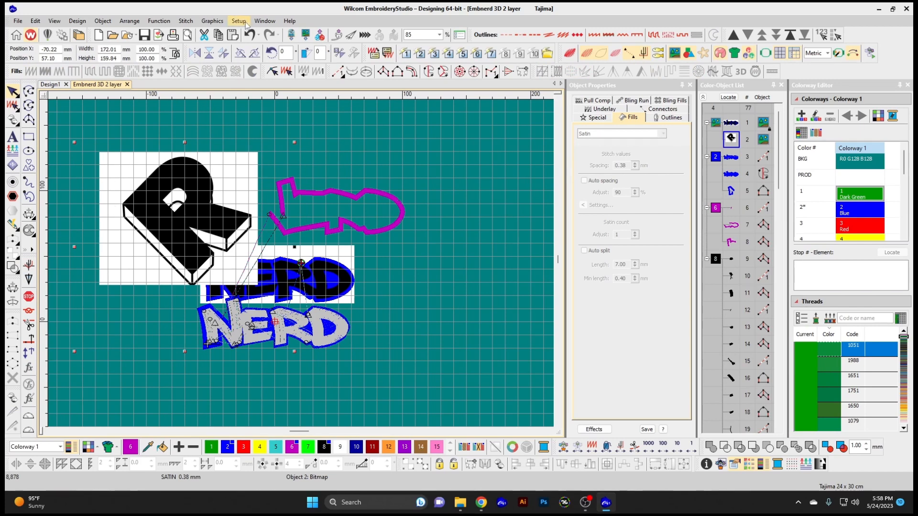
click(216, 21)
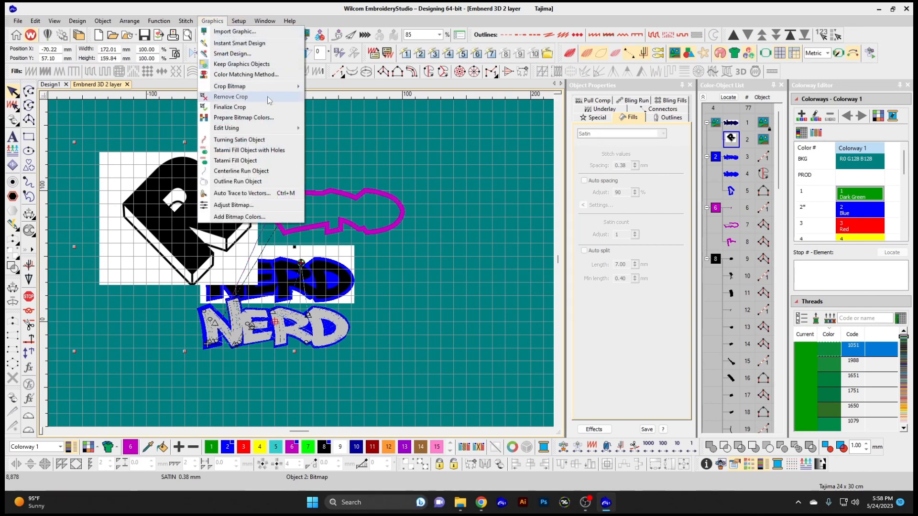
click(232, 108)
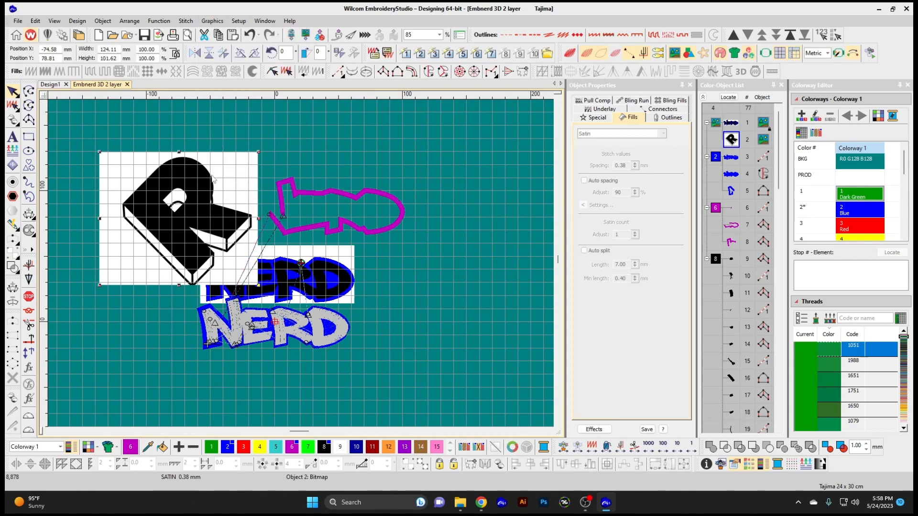
click(220, 21)
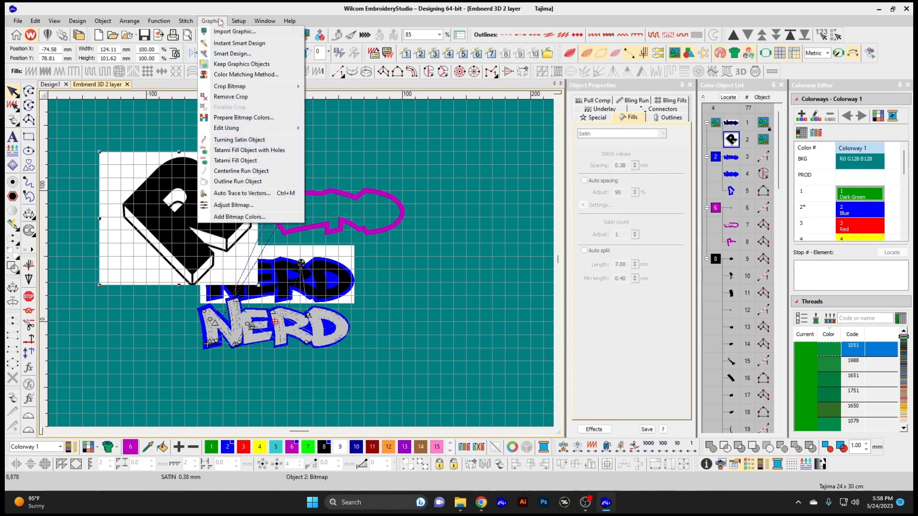
click(248, 97)
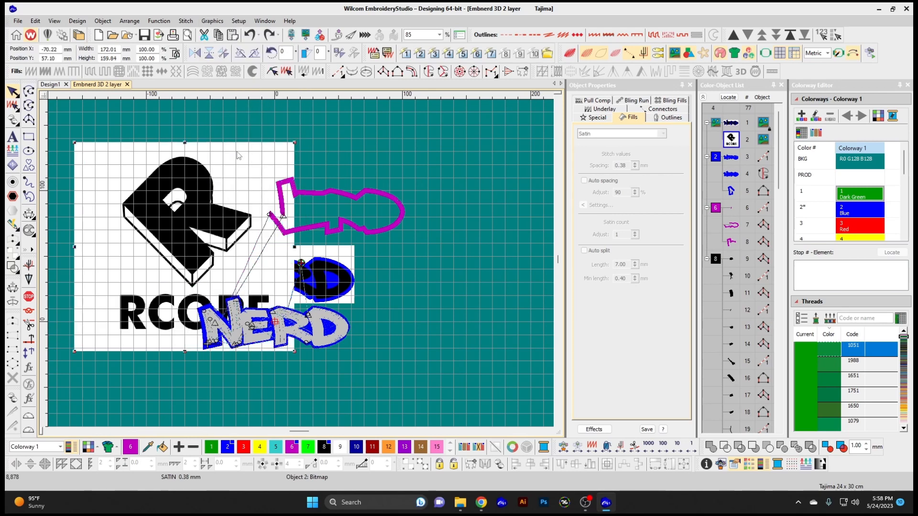
Crop the RCORE bitmap again to a rectangle around the R and remove the crop without finalizing it
click(219, 21)
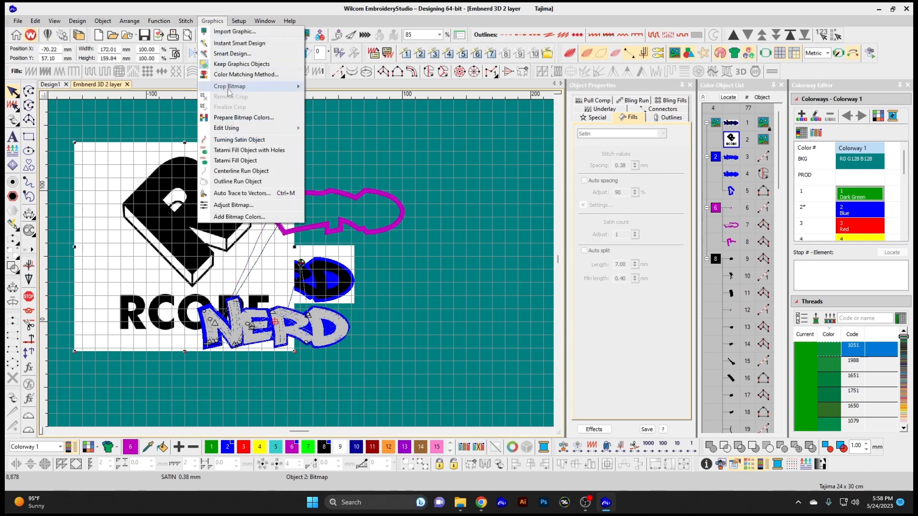
mouse_move(268, 87)
click(337, 98)
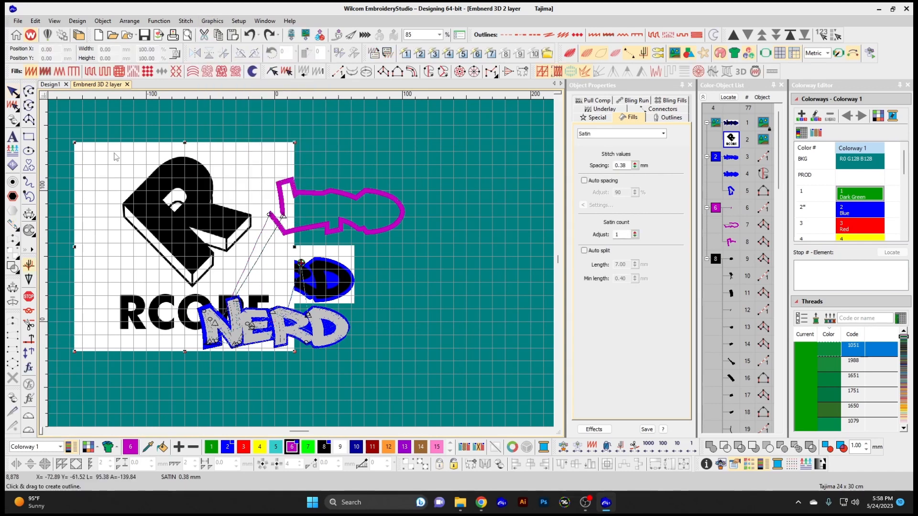
drag(113, 153, 264, 290)
click(212, 21)
click(233, 97)
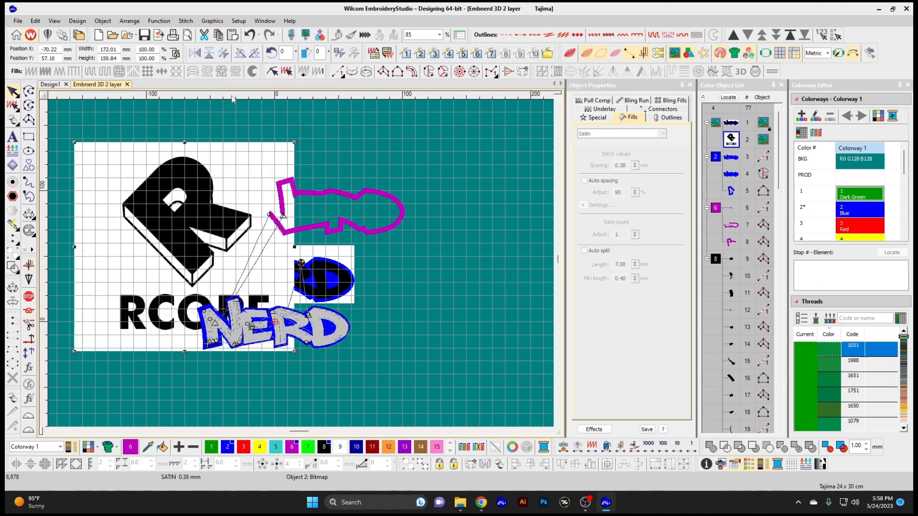
click(214, 21)
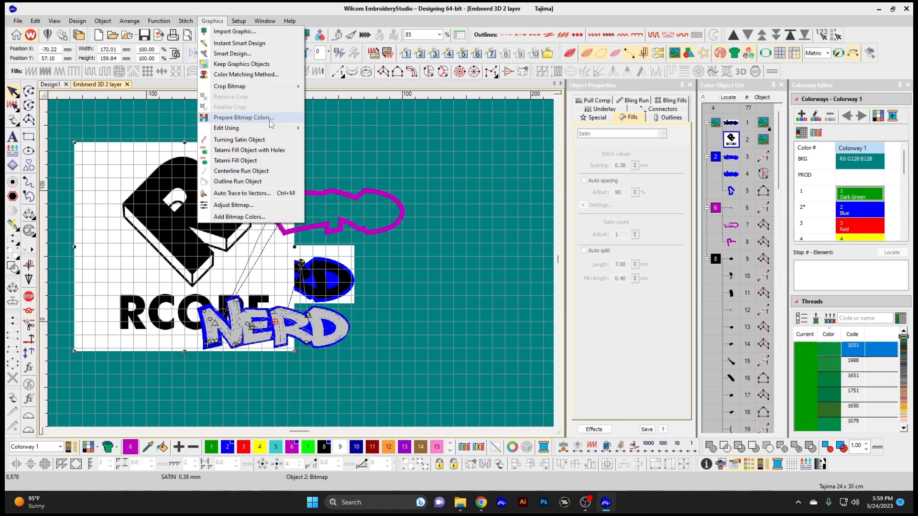
mouse_move(270, 129)
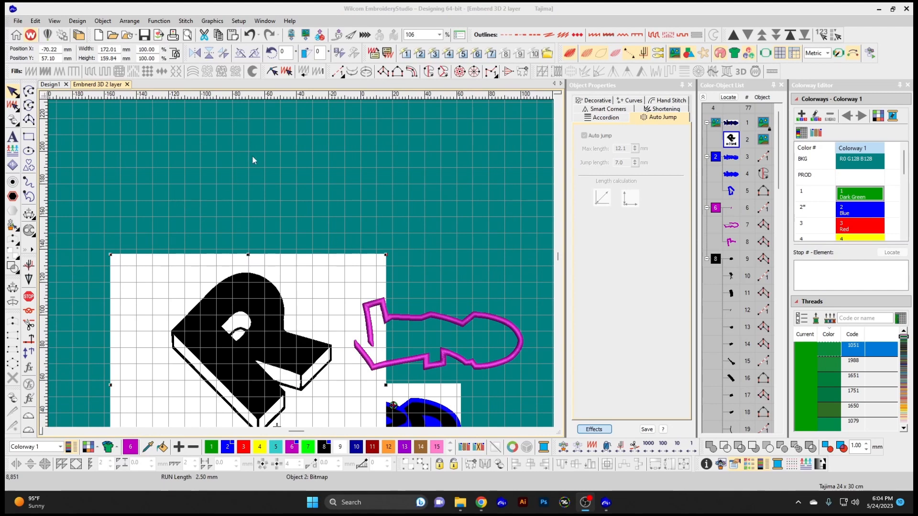
Convert the long white side face of the bitmap's R into a turning satin object and return to object selection
click(212, 21)
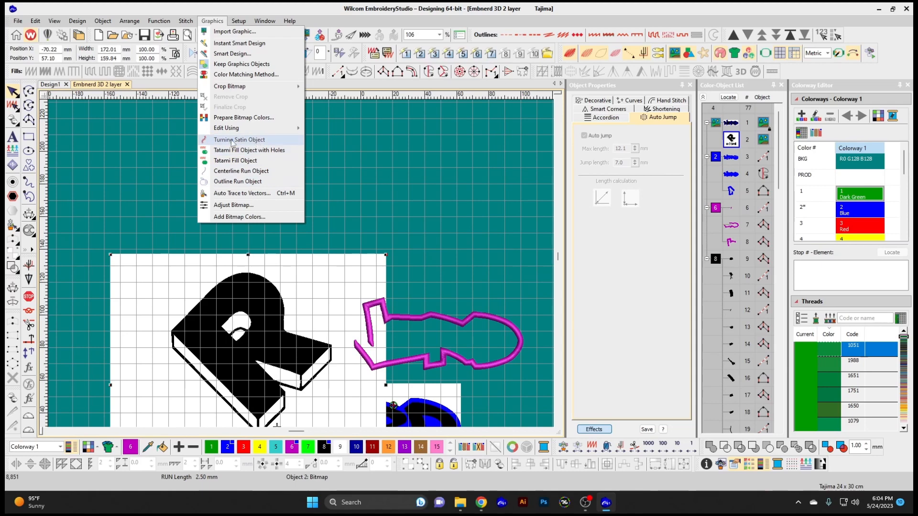
click(221, 140)
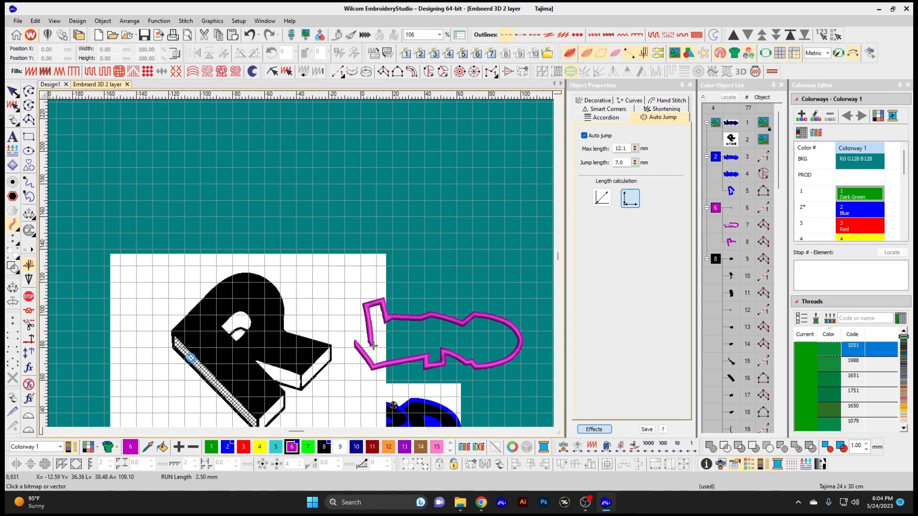
click(192, 361)
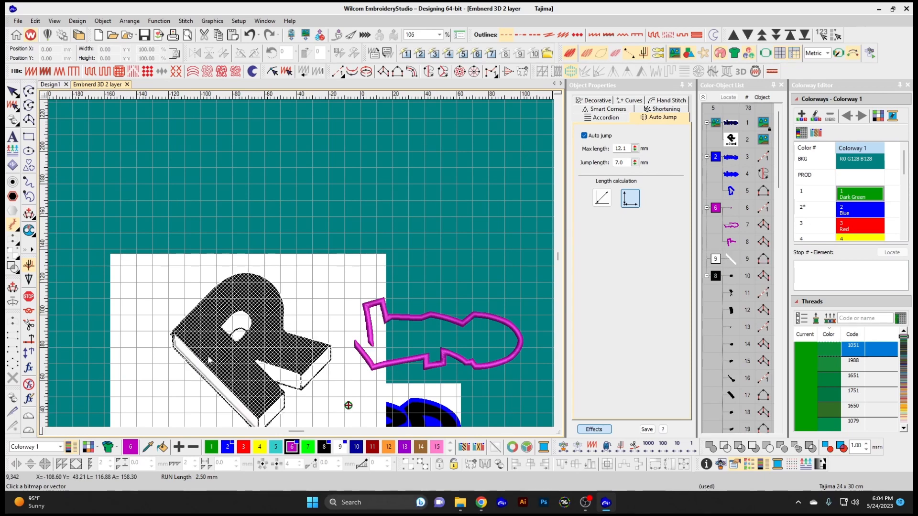
key(Escape)
scroll(218, 395, down, 1)
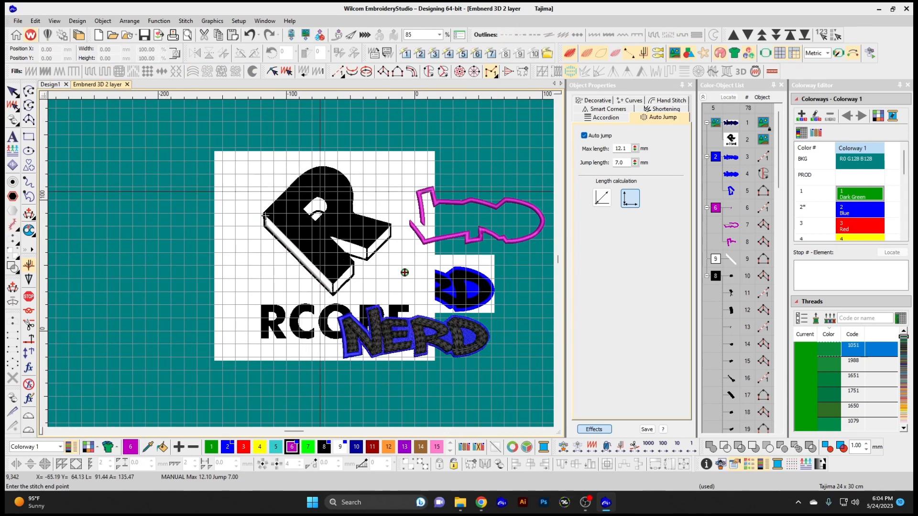
scroll(300, 264, up, 1)
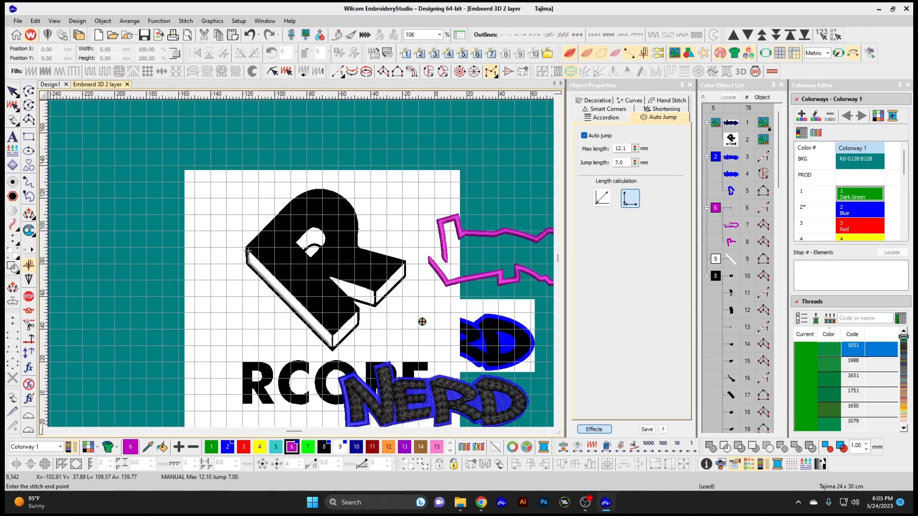
click(12, 91)
Delete the turning satin object on the R's long white side face
click(214, 23)
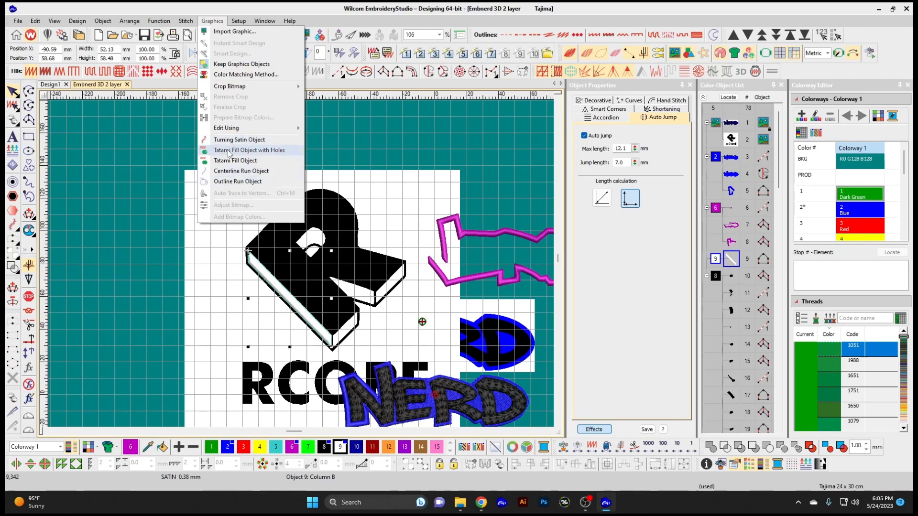
click(317, 138)
click(260, 262)
key(Delete)
Auto-trace the RCORE bitmap to vector objects
click(276, 192)
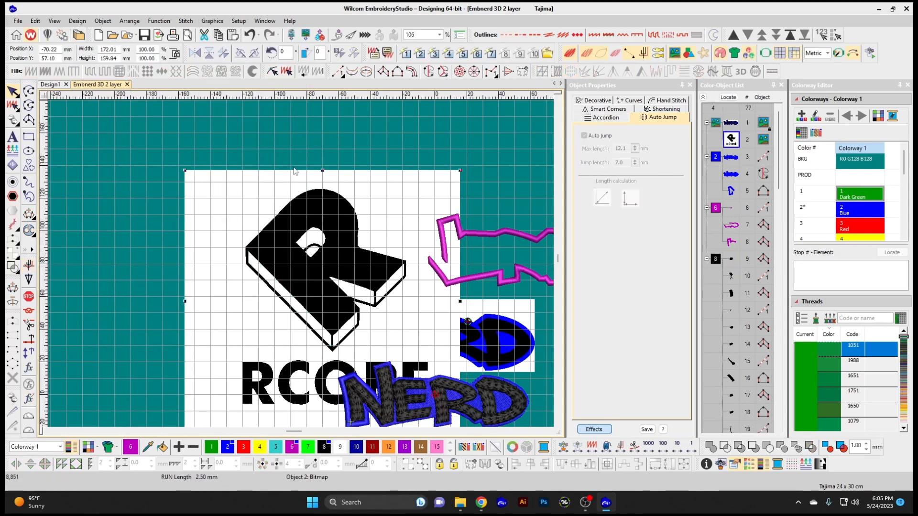
click(212, 20)
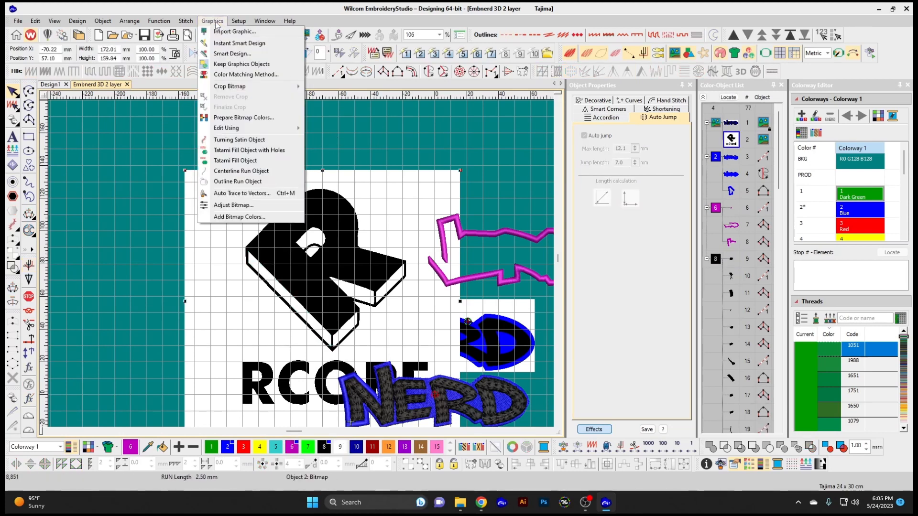
click(261, 193)
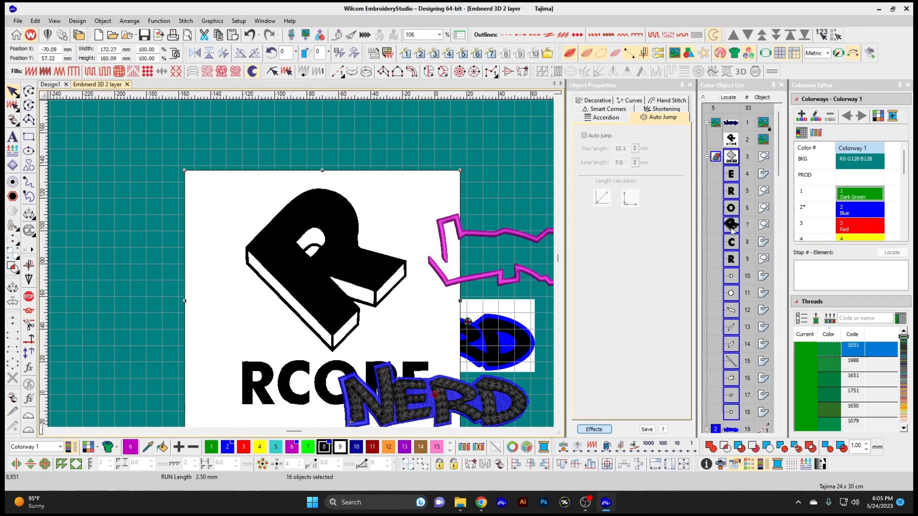
Move the traced white background shape to the left off the logo and delete it
click(465, 201)
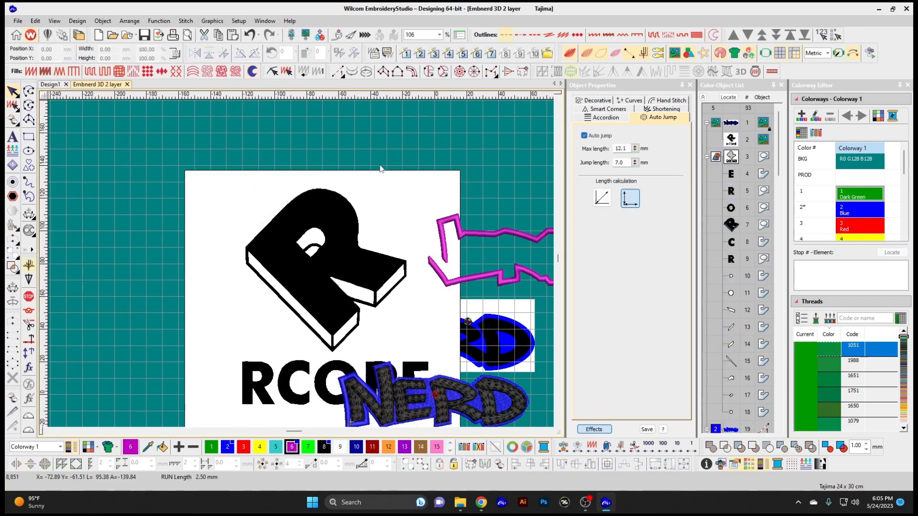
click(375, 193)
drag(418, 196, 270, 192)
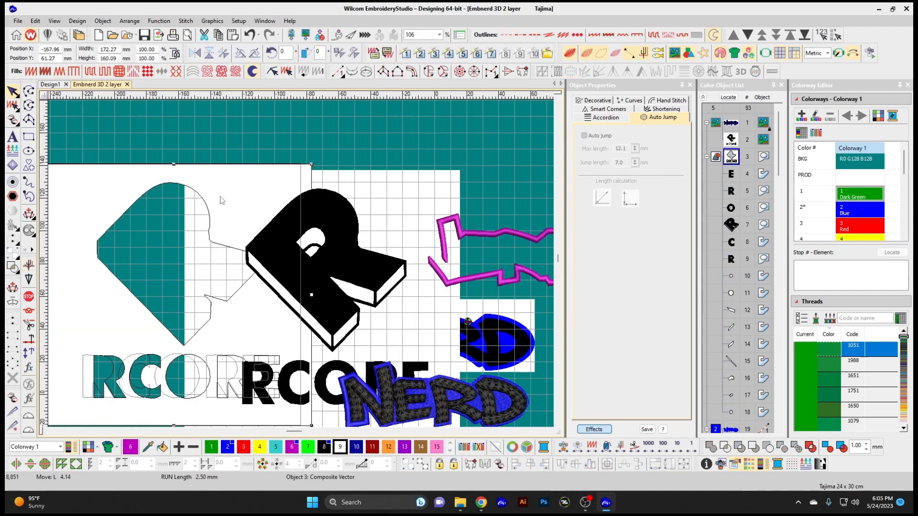
key(Delete)
Try moving the traced black R up and to the left, and undo the edits back to the untraced bitmap
click(338, 217)
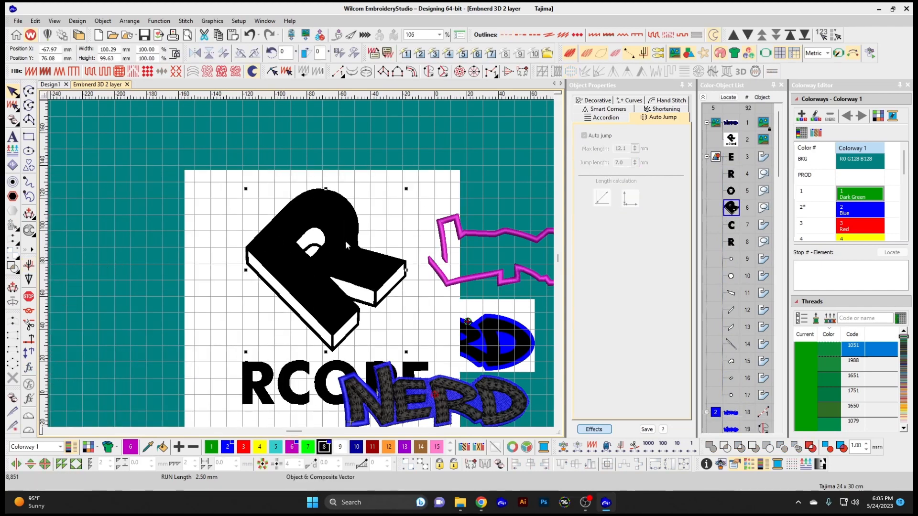
drag(345, 240, 303, 199)
key(ctrl+z)
key(ctrl+z)
key(ctrl+z)
key(ctrl+z)
key(ctrl+z)
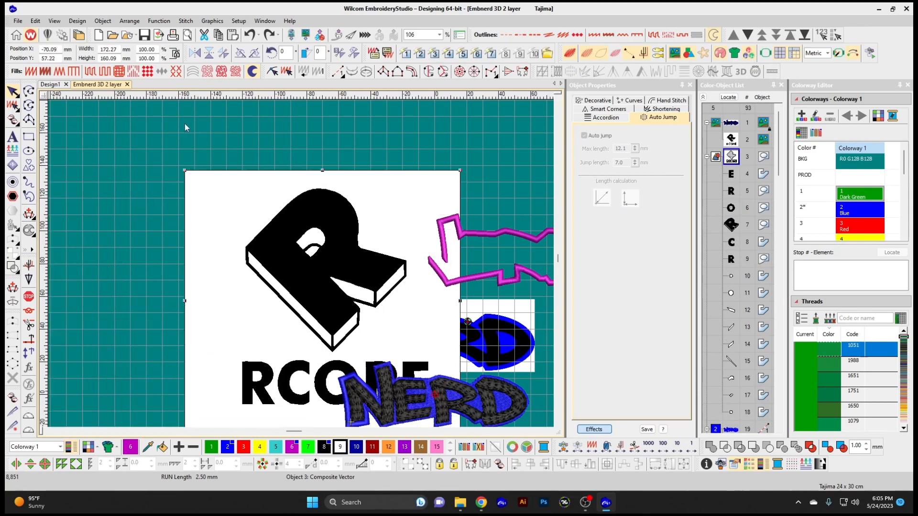
Try a higher brightness and different contrast on the RCORE bitmap with Adjust Bitmap and cancel the adjustment
click(296, 187)
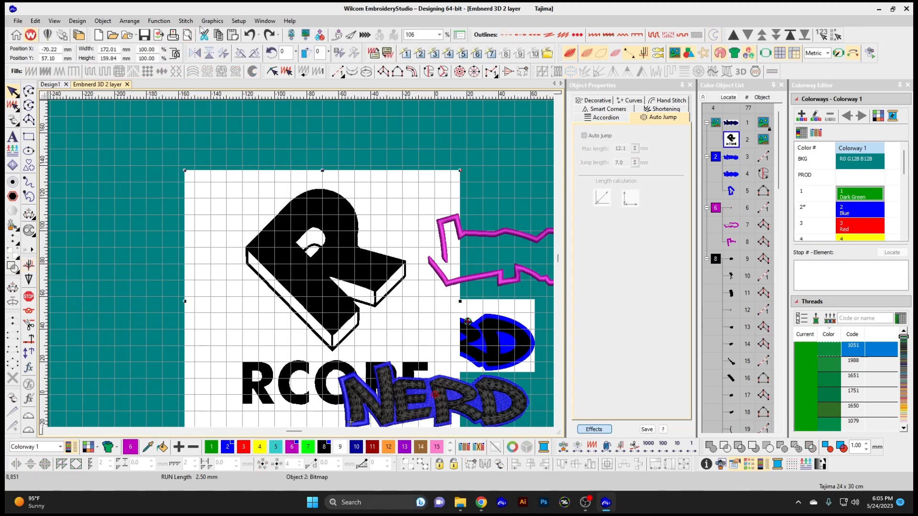
click(212, 21)
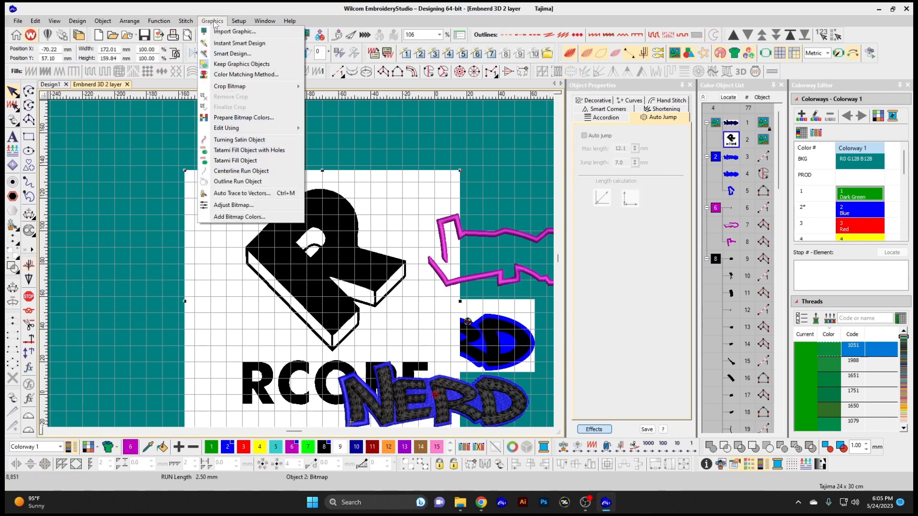
click(234, 205)
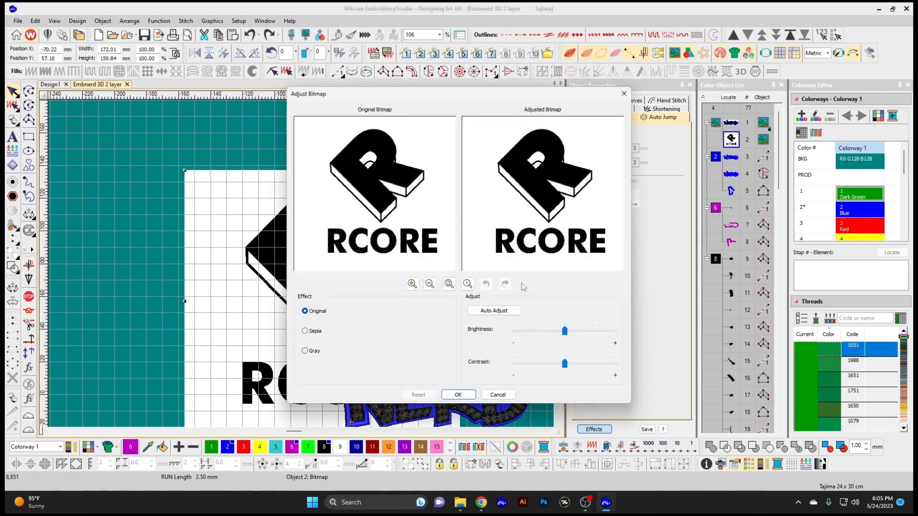
drag(565, 330, 603, 331)
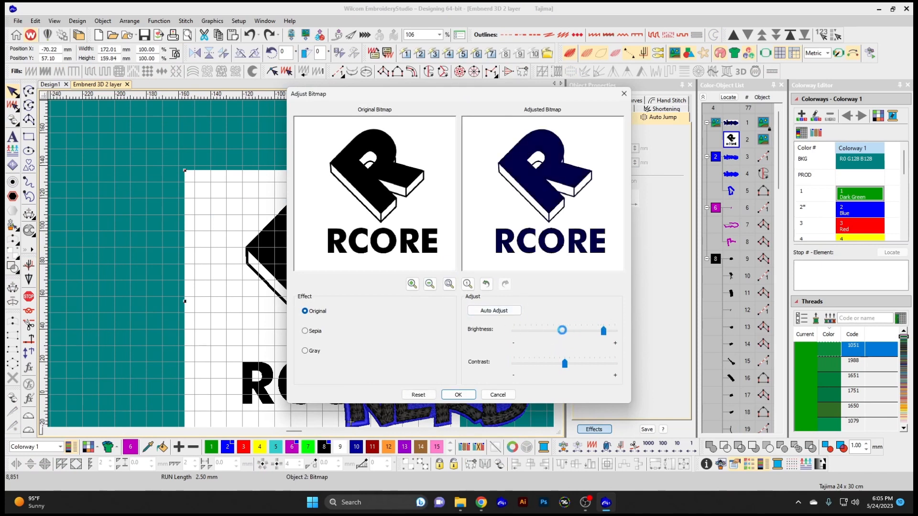
click(583, 368)
click(566, 365)
click(501, 395)
Turn off Show Measure Tooltip and measure upward from the top of the black R
click(211, 21)
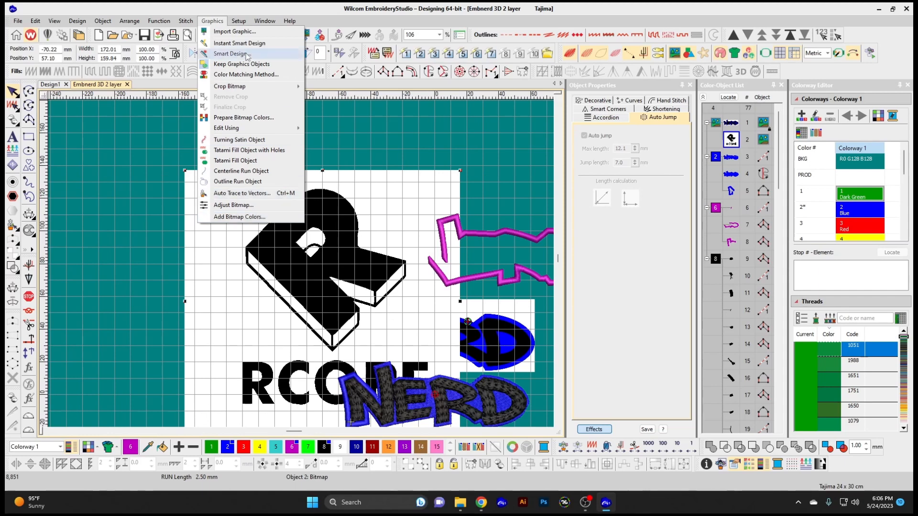
mouse_move(239, 22)
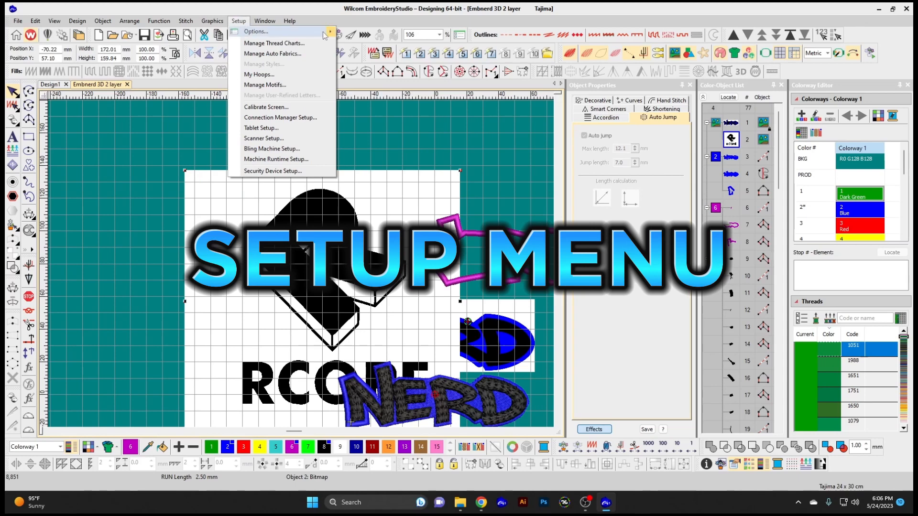
mouse_move(331, 36)
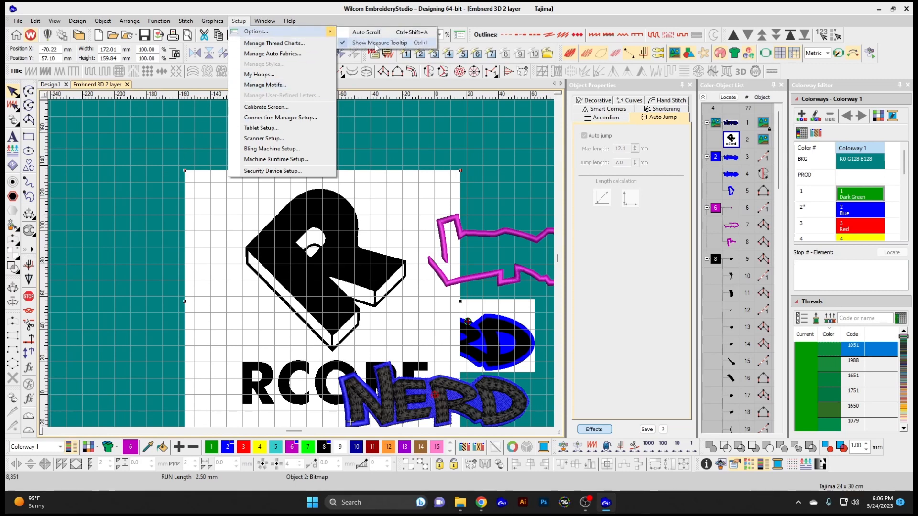
click(344, 43)
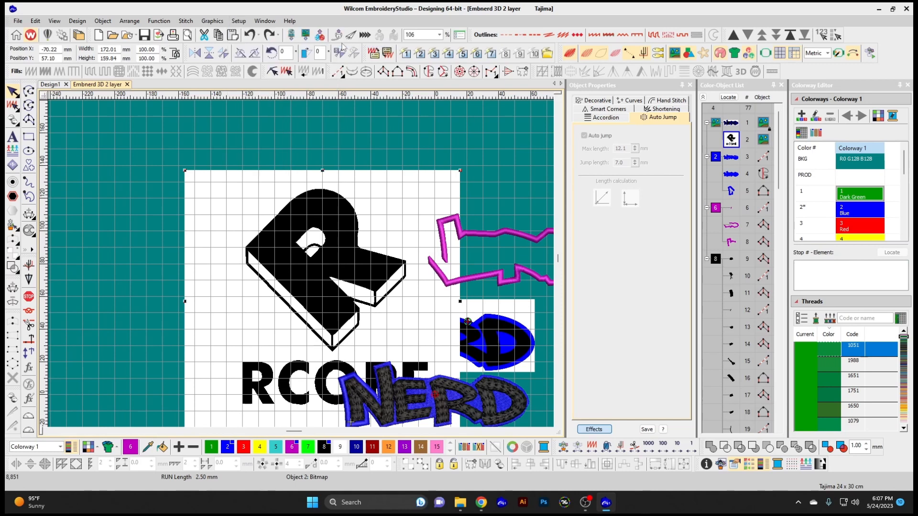
key(m)
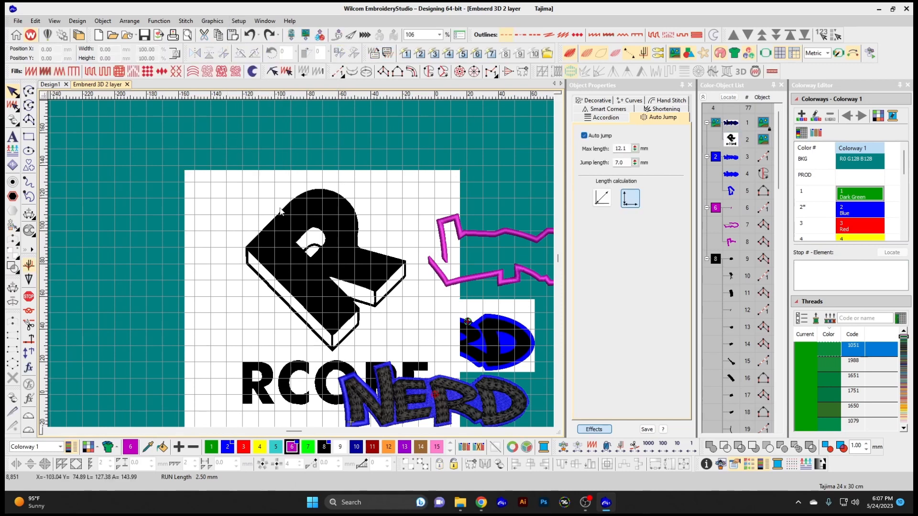
click(321, 190)
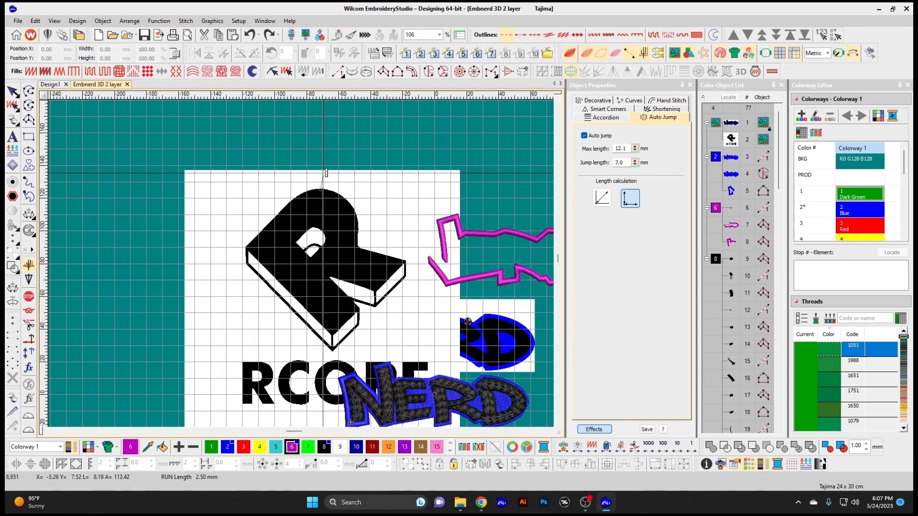
Turn Show Measure Tooltip back on and continue measuring above the RCORE bitmap
click(239, 21)
mouse_move(287, 31)
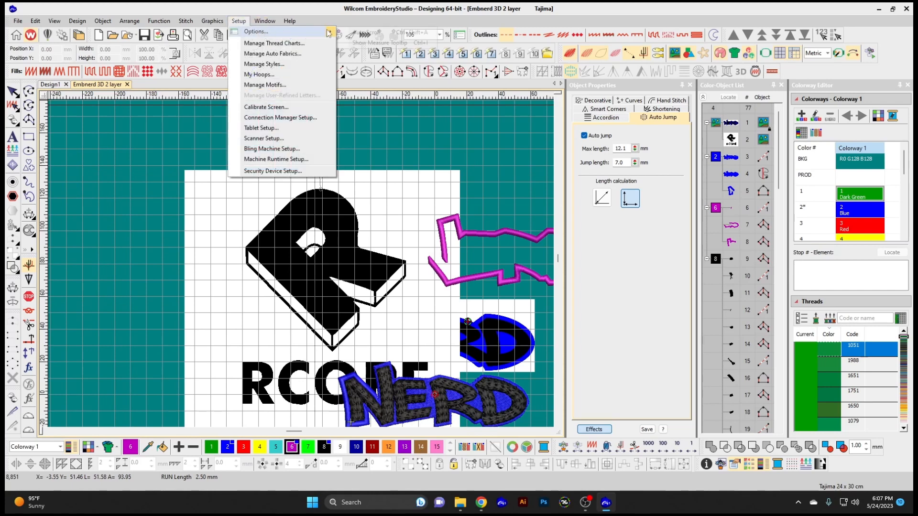
click(343, 45)
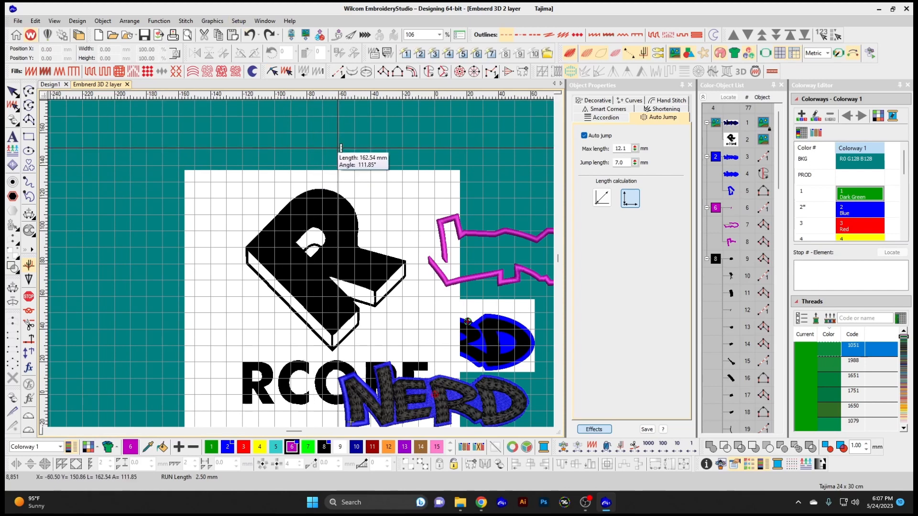
Turn on Auto Scroll
click(238, 21)
mouse_move(332, 33)
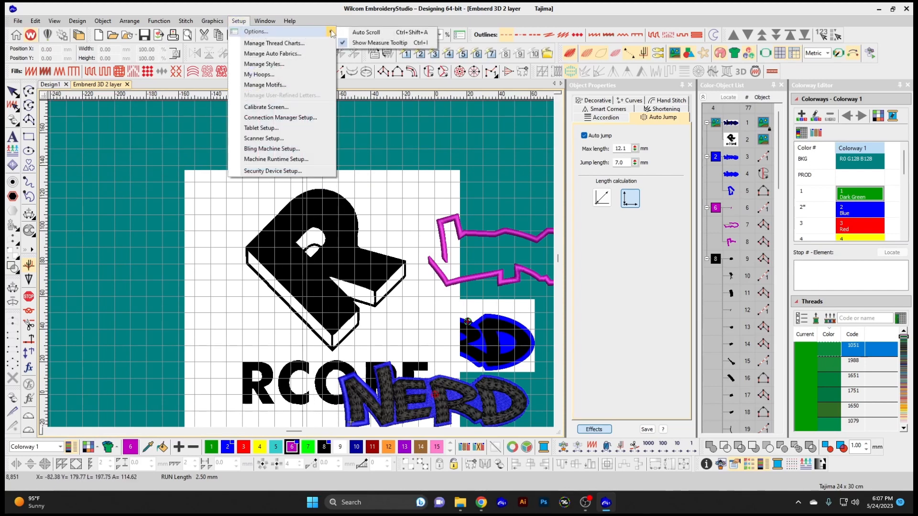
click(368, 36)
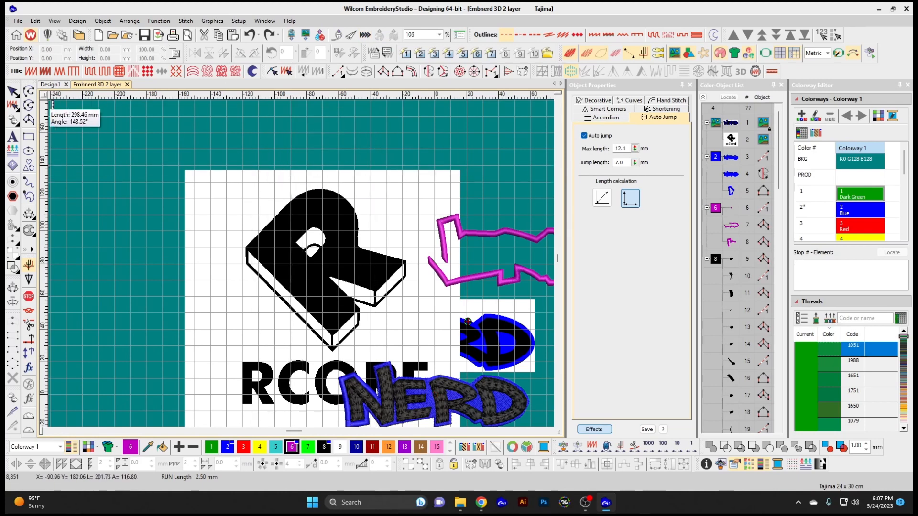
Digitize an open, nearly vertical three-point run stitch line extending upward above the RCORE bitmap
click(338, 72)
click(339, 157)
click(340, 115)
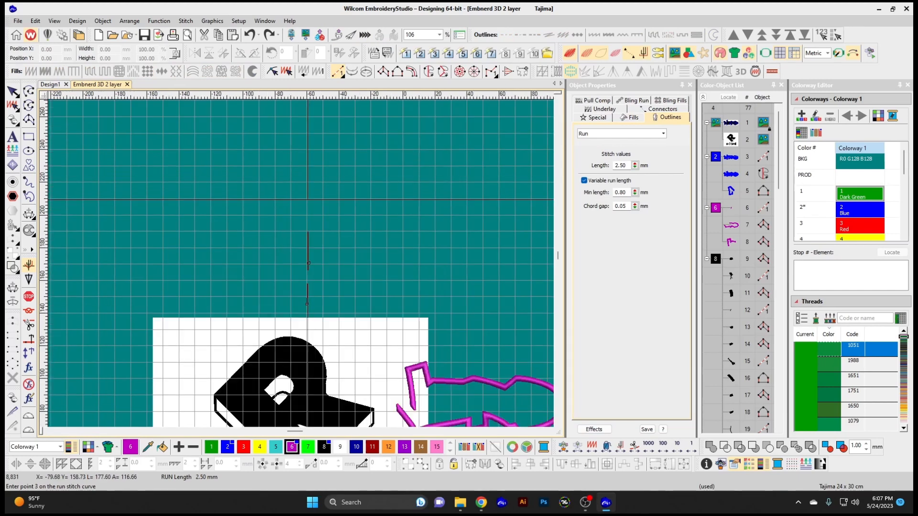
click(307, 177)
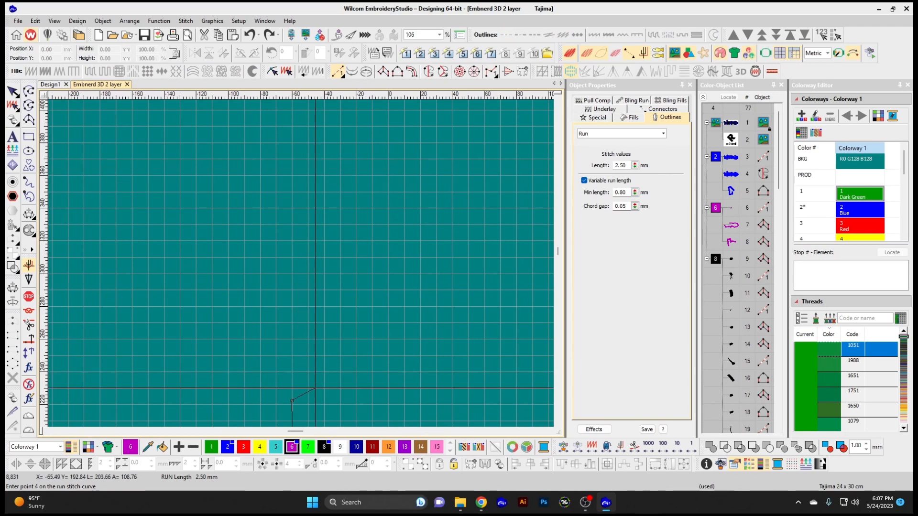
scroll(306, 168, down, 2)
scroll(286, 123, down, 1)
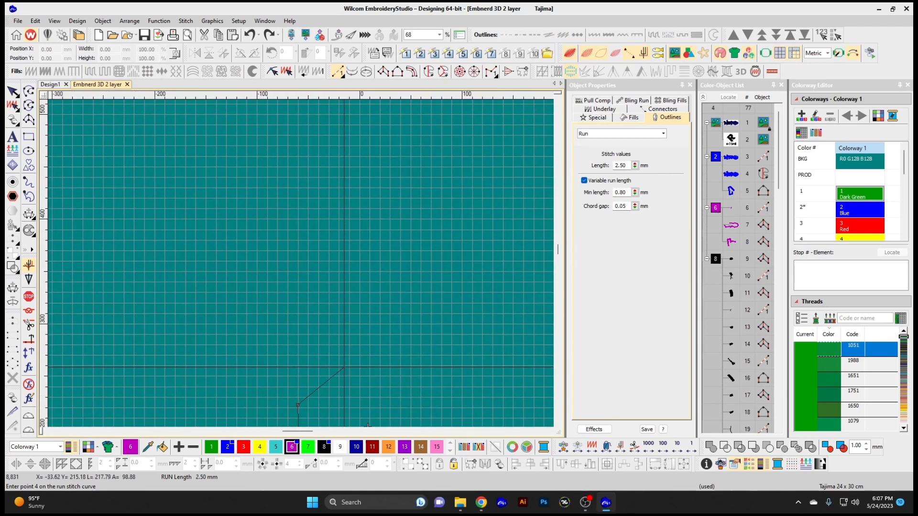
scroll(286, 264, down, 1)
scroll(286, 264, up, 1)
key(Return)
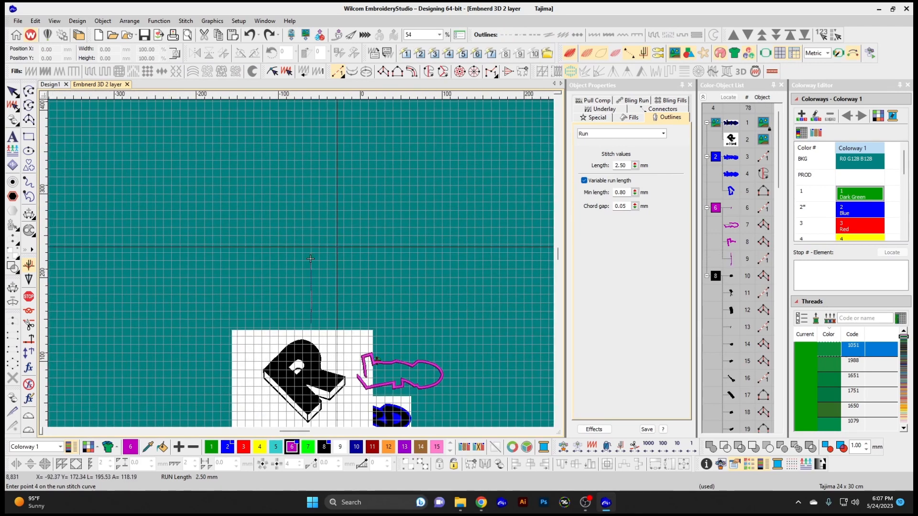
Turn off Auto Scroll, place two points of a second run line above the first, and cancel that line
click(212, 21)
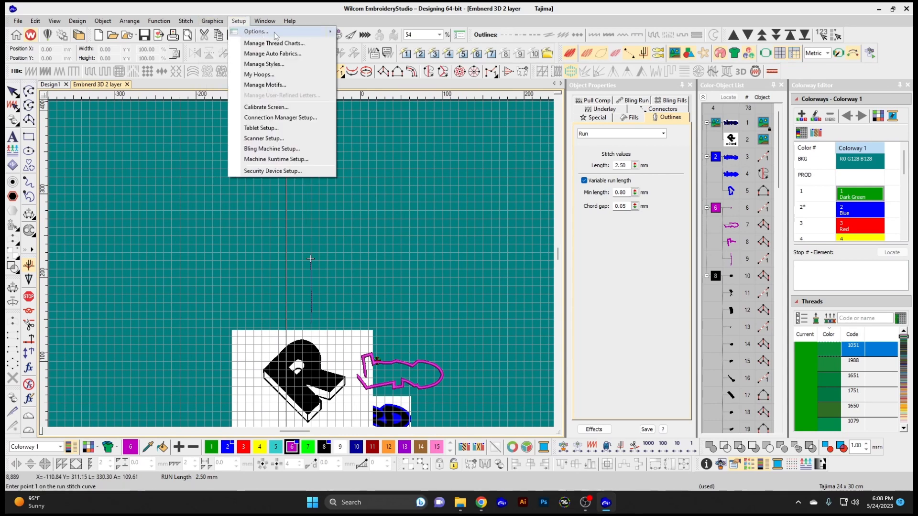
click(239, 22)
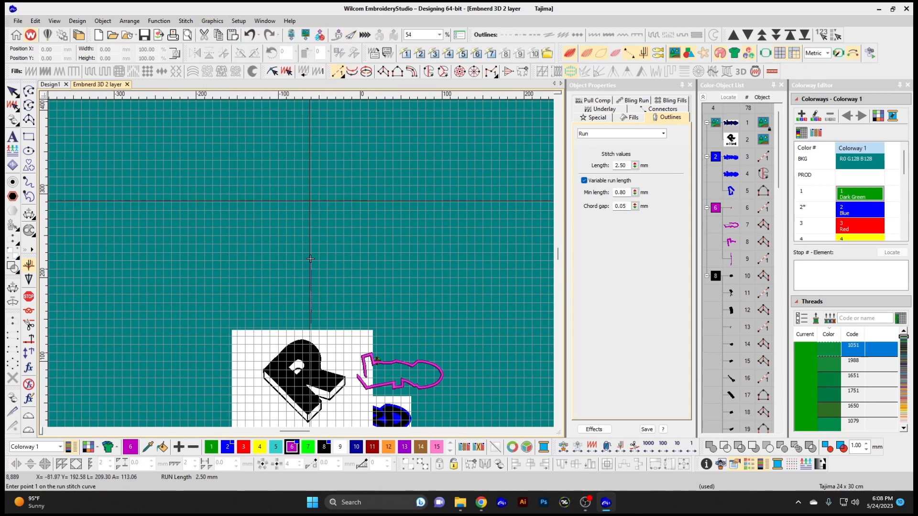
click(306, 175)
click(309, 125)
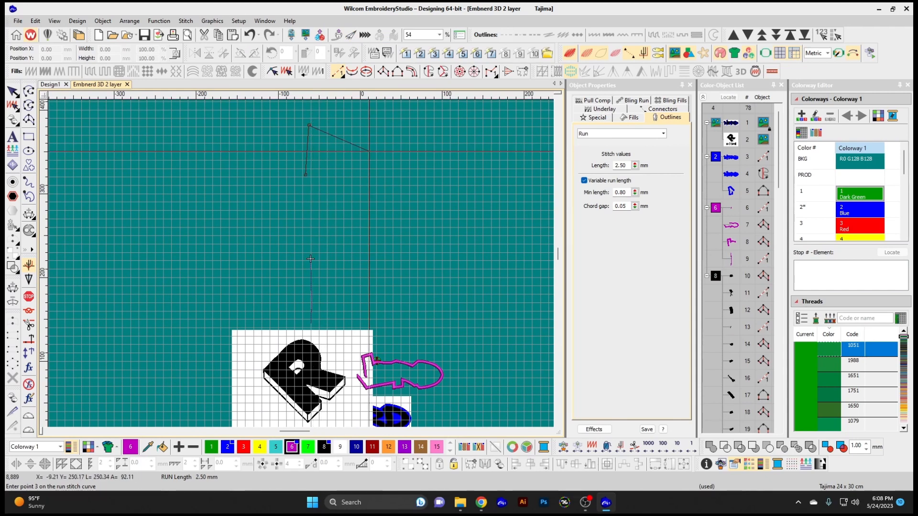
key(Escape)
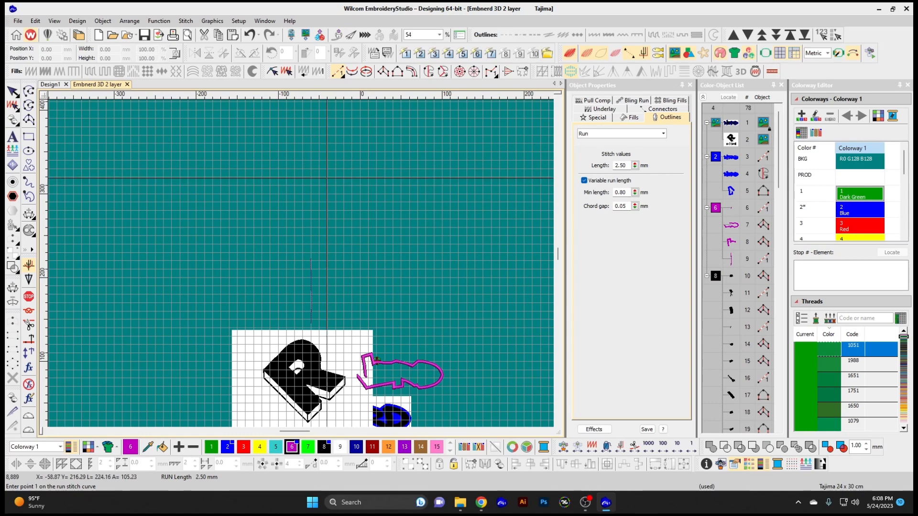
View the motif set options in Manage Motifs and cancel without changes
click(239, 21)
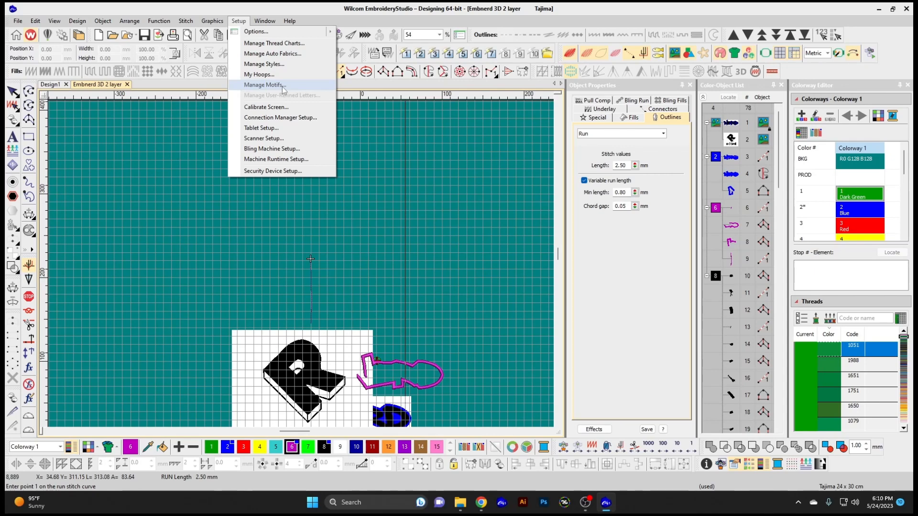
click(283, 89)
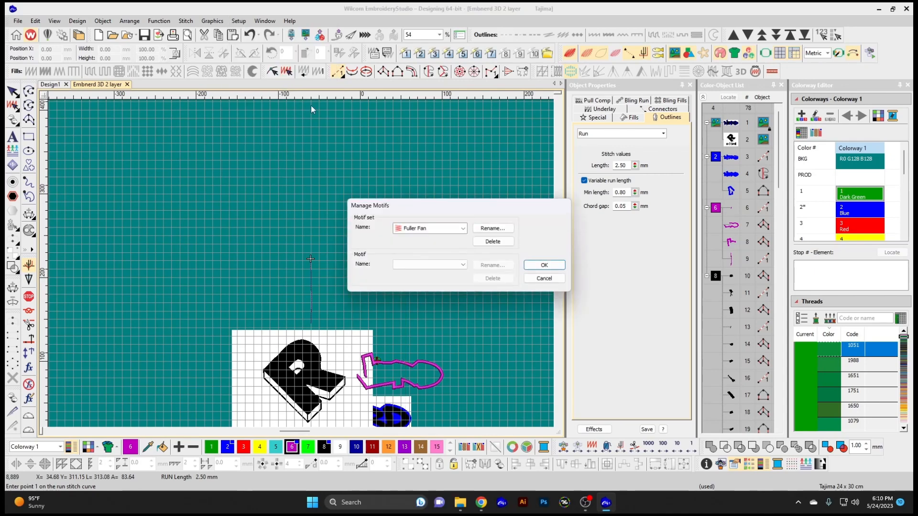
click(563, 279)
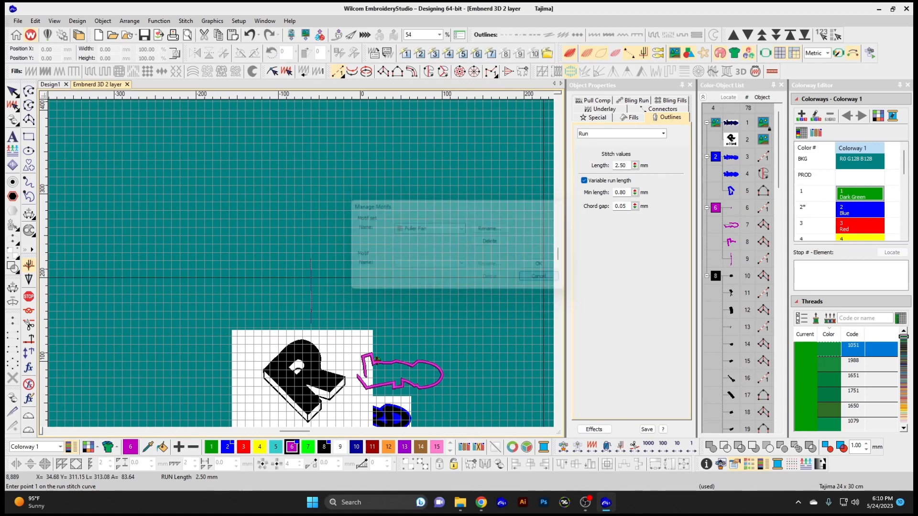
Examine the Setup and Window commands, including the available dockers
click(239, 21)
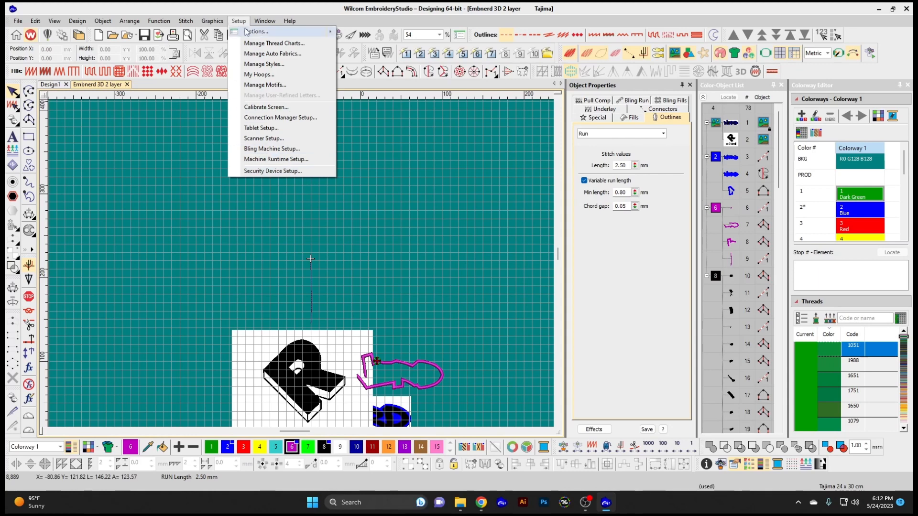
mouse_move(263, 24)
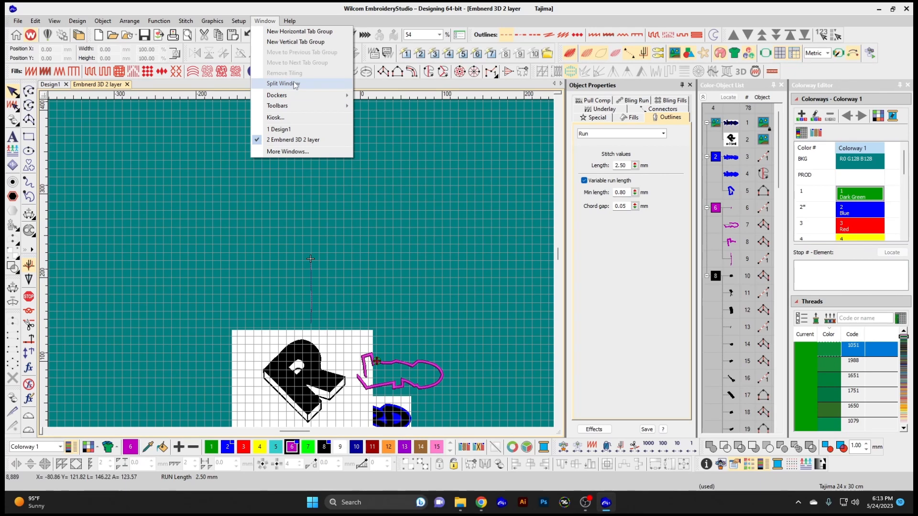
mouse_move(300, 100)
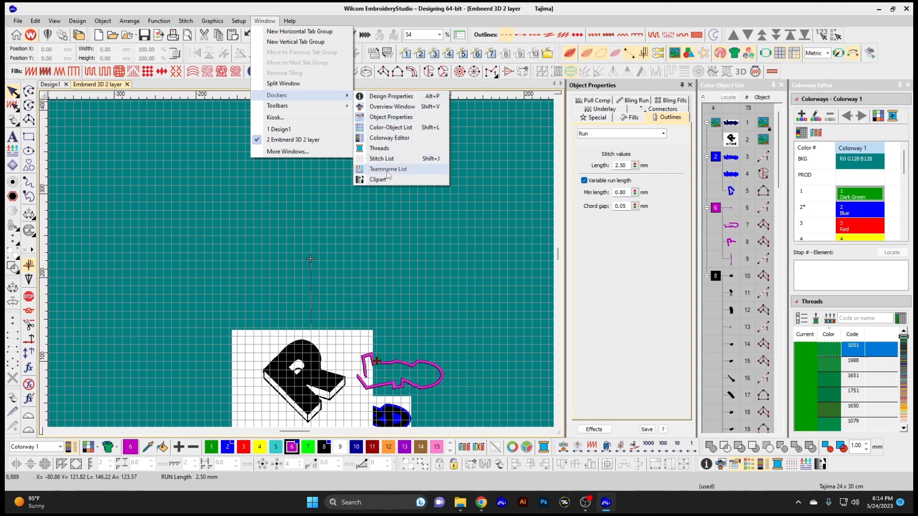
mouse_move(284, 106)
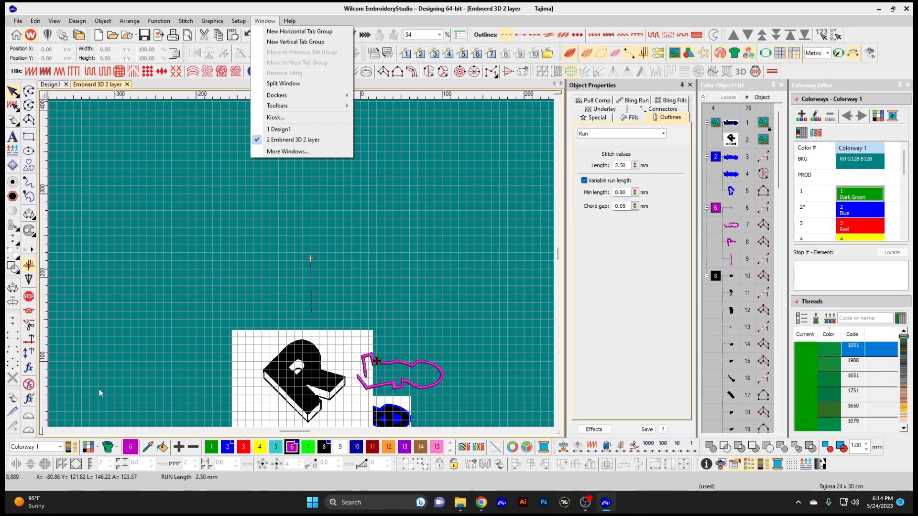
mouse_move(324, 110)
key(Left)
key(Left)
key(Left)
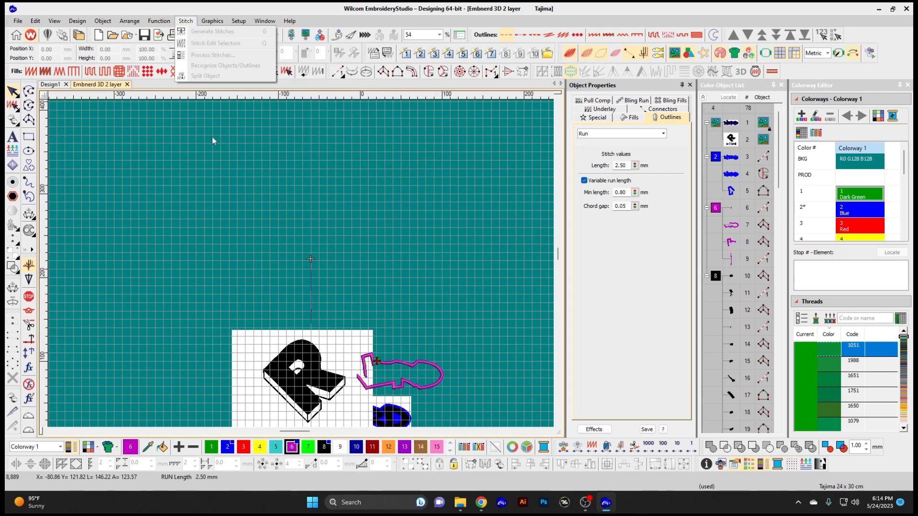
Check the open designs in Arrange Windows, close it, and look over the Help commands and supplements
mouse_move(266, 21)
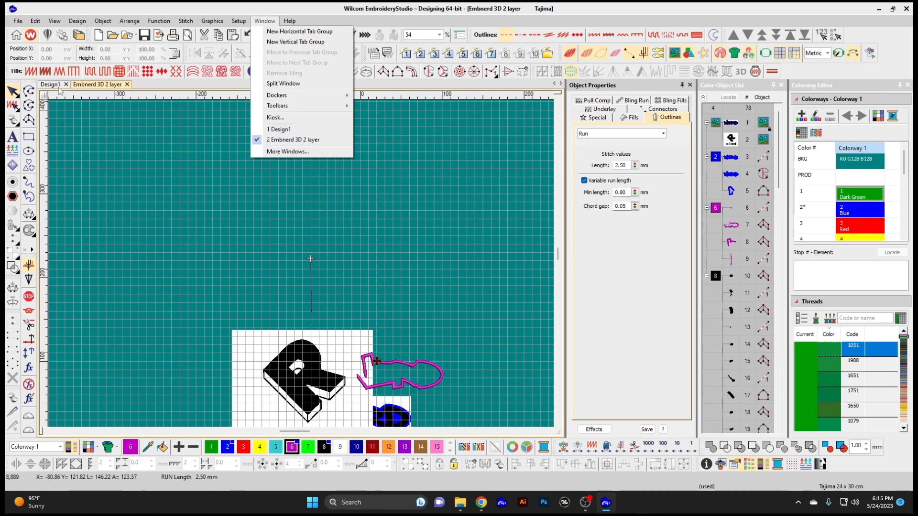
click(288, 151)
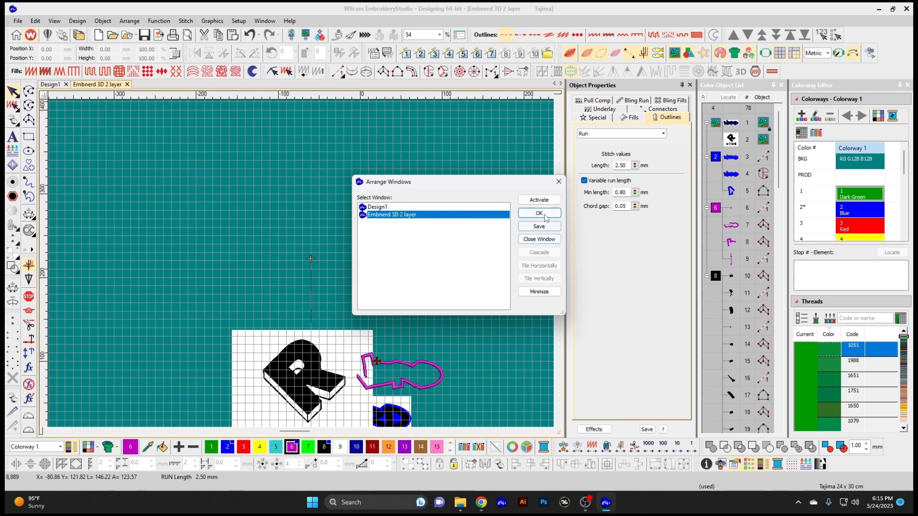
click(558, 182)
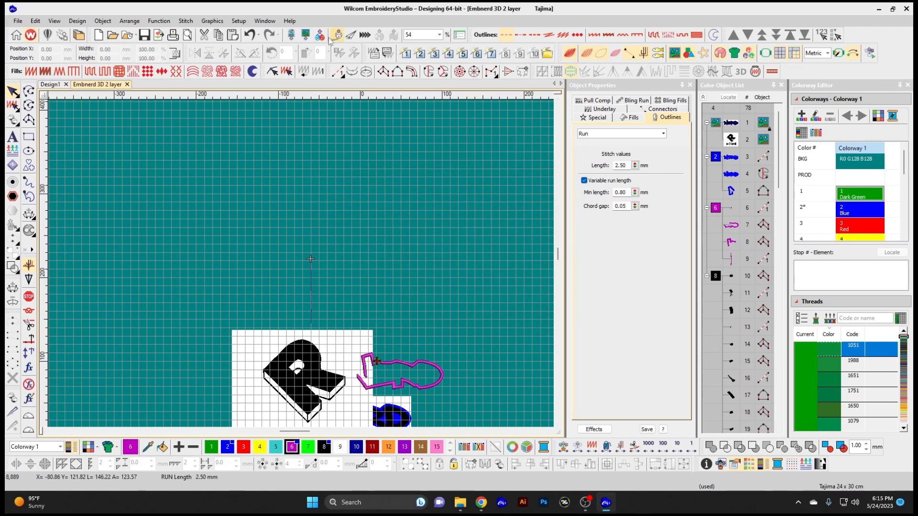
click(287, 22)
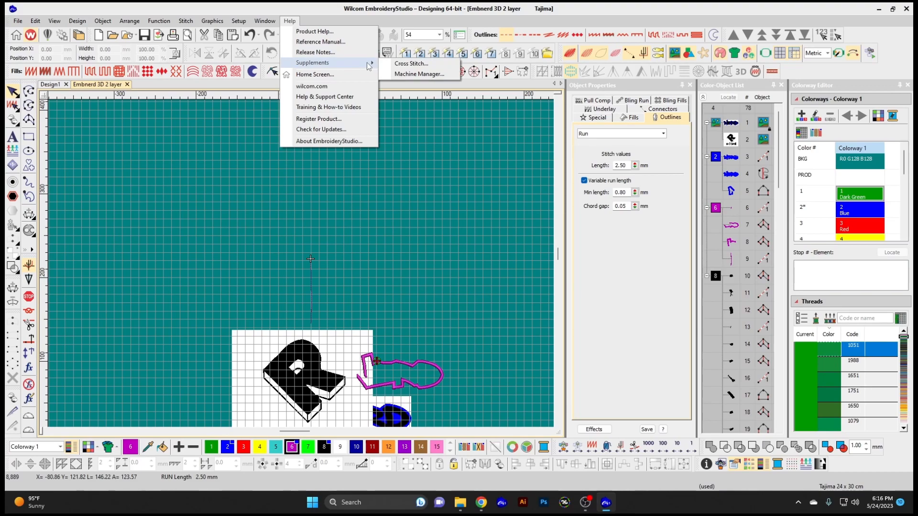
click(364, 173)
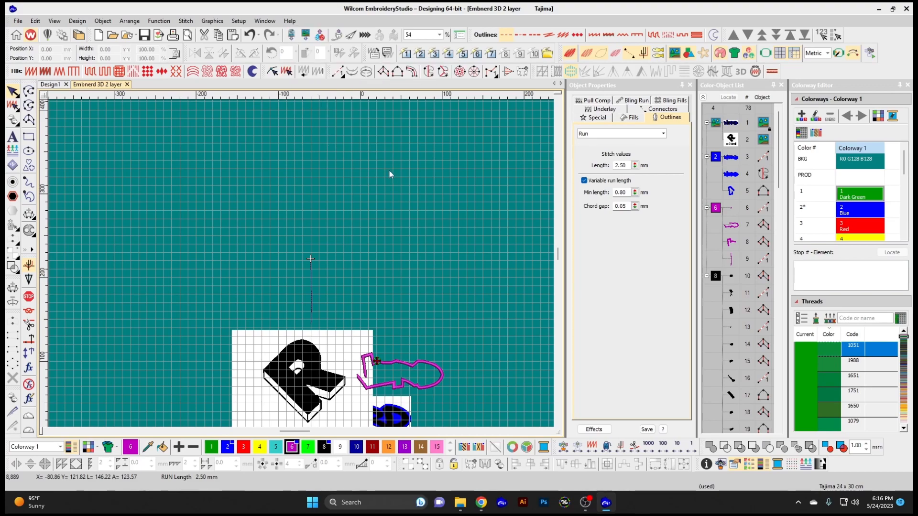